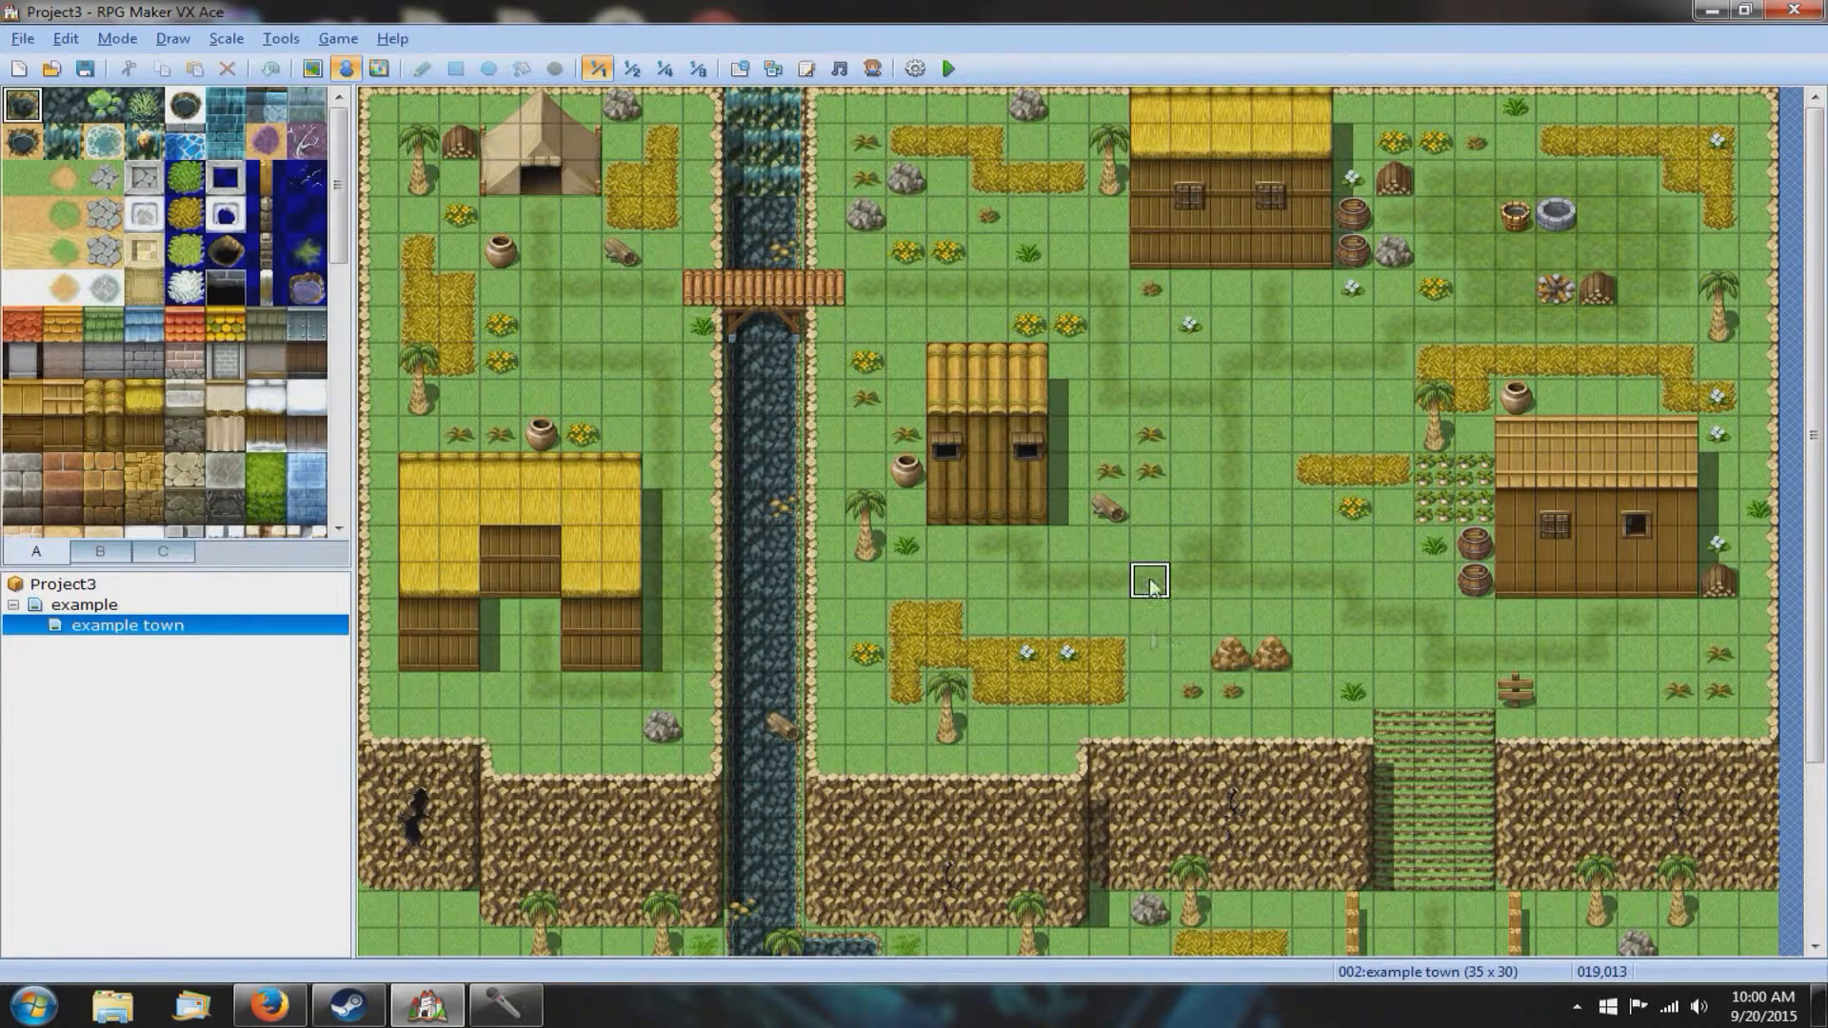
Step: Create an event on the open grass tile at 019,013 and give it the skeleton bones graphic from Tileset-C
double_click(1152, 584)
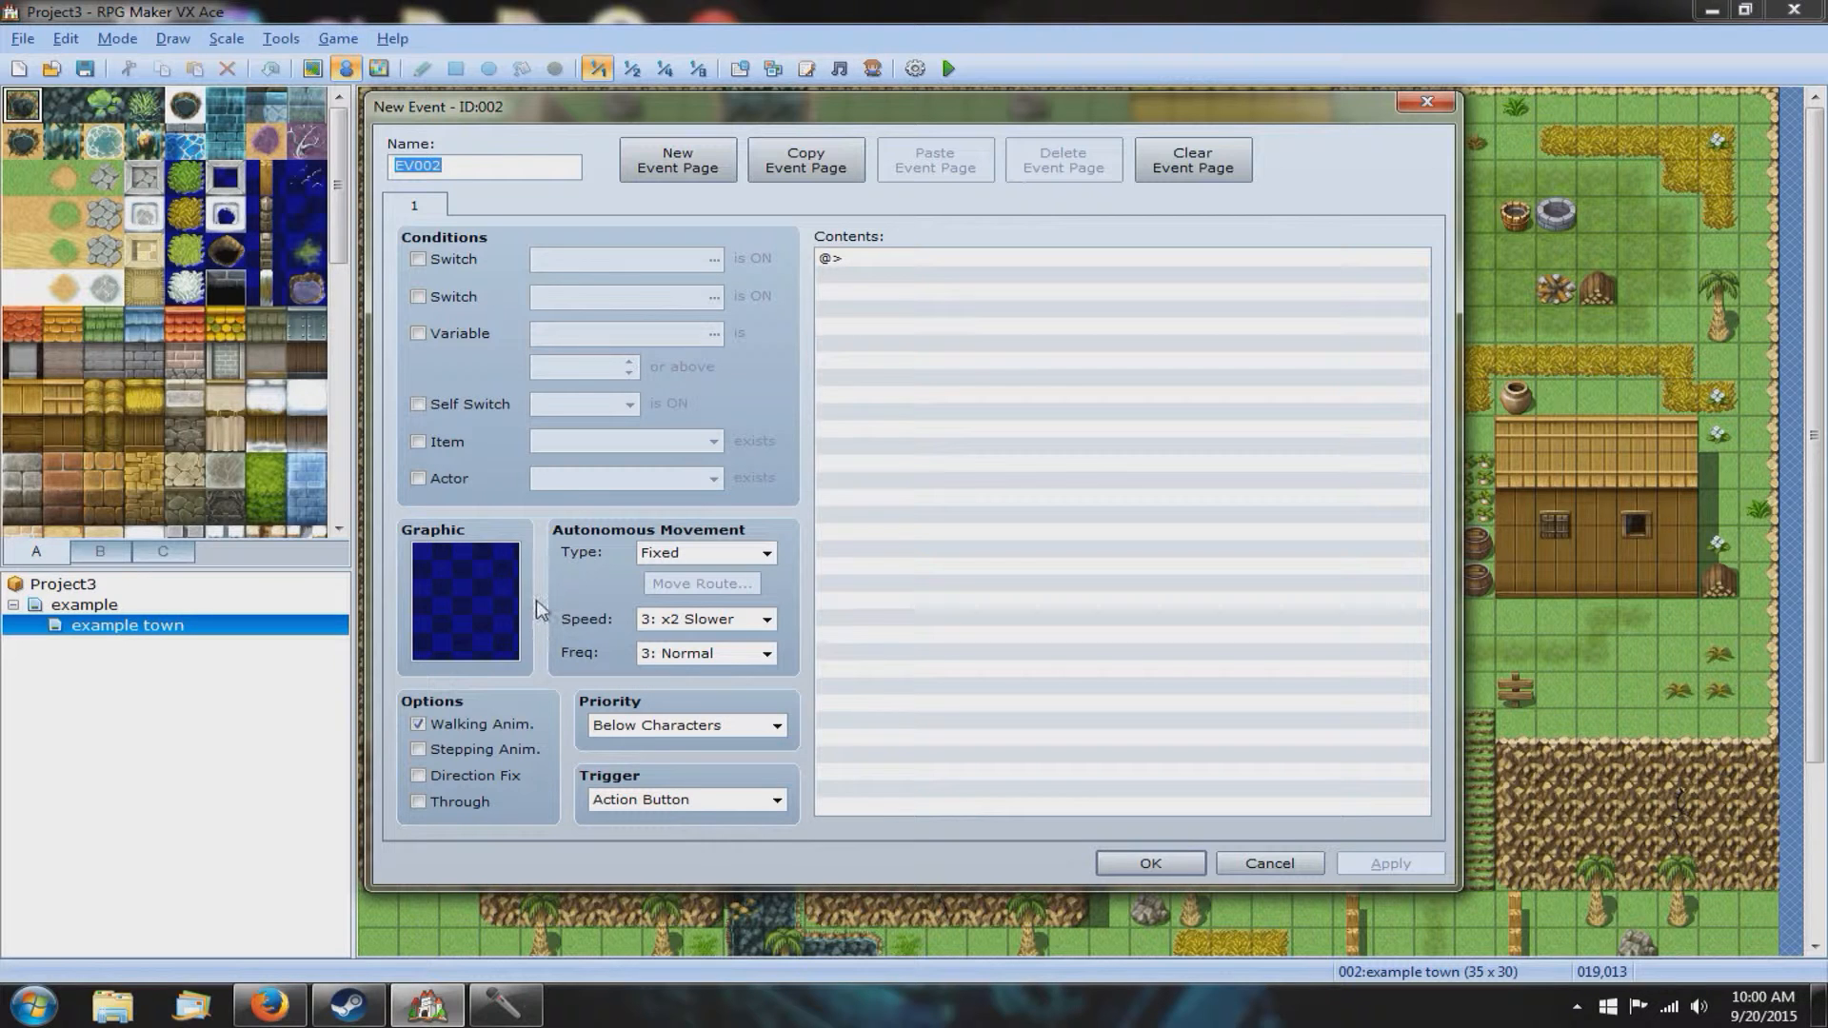
click(494, 615)
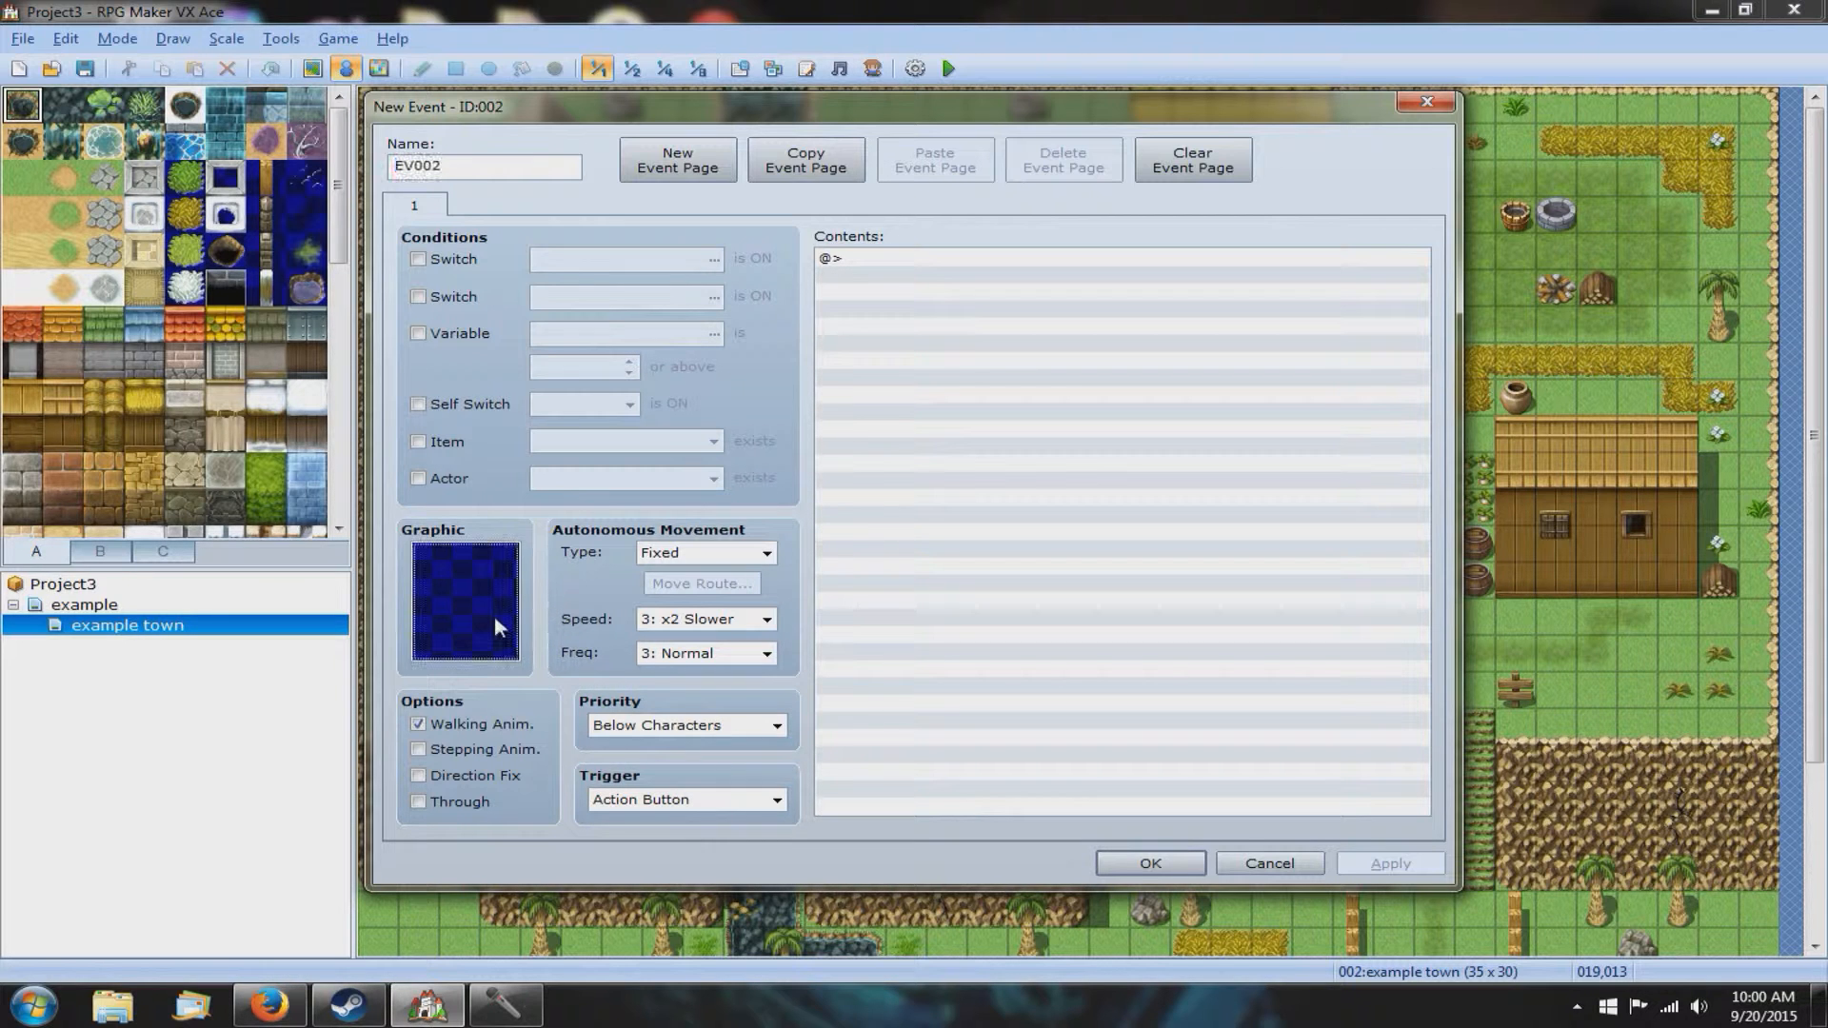
double_click(470, 609)
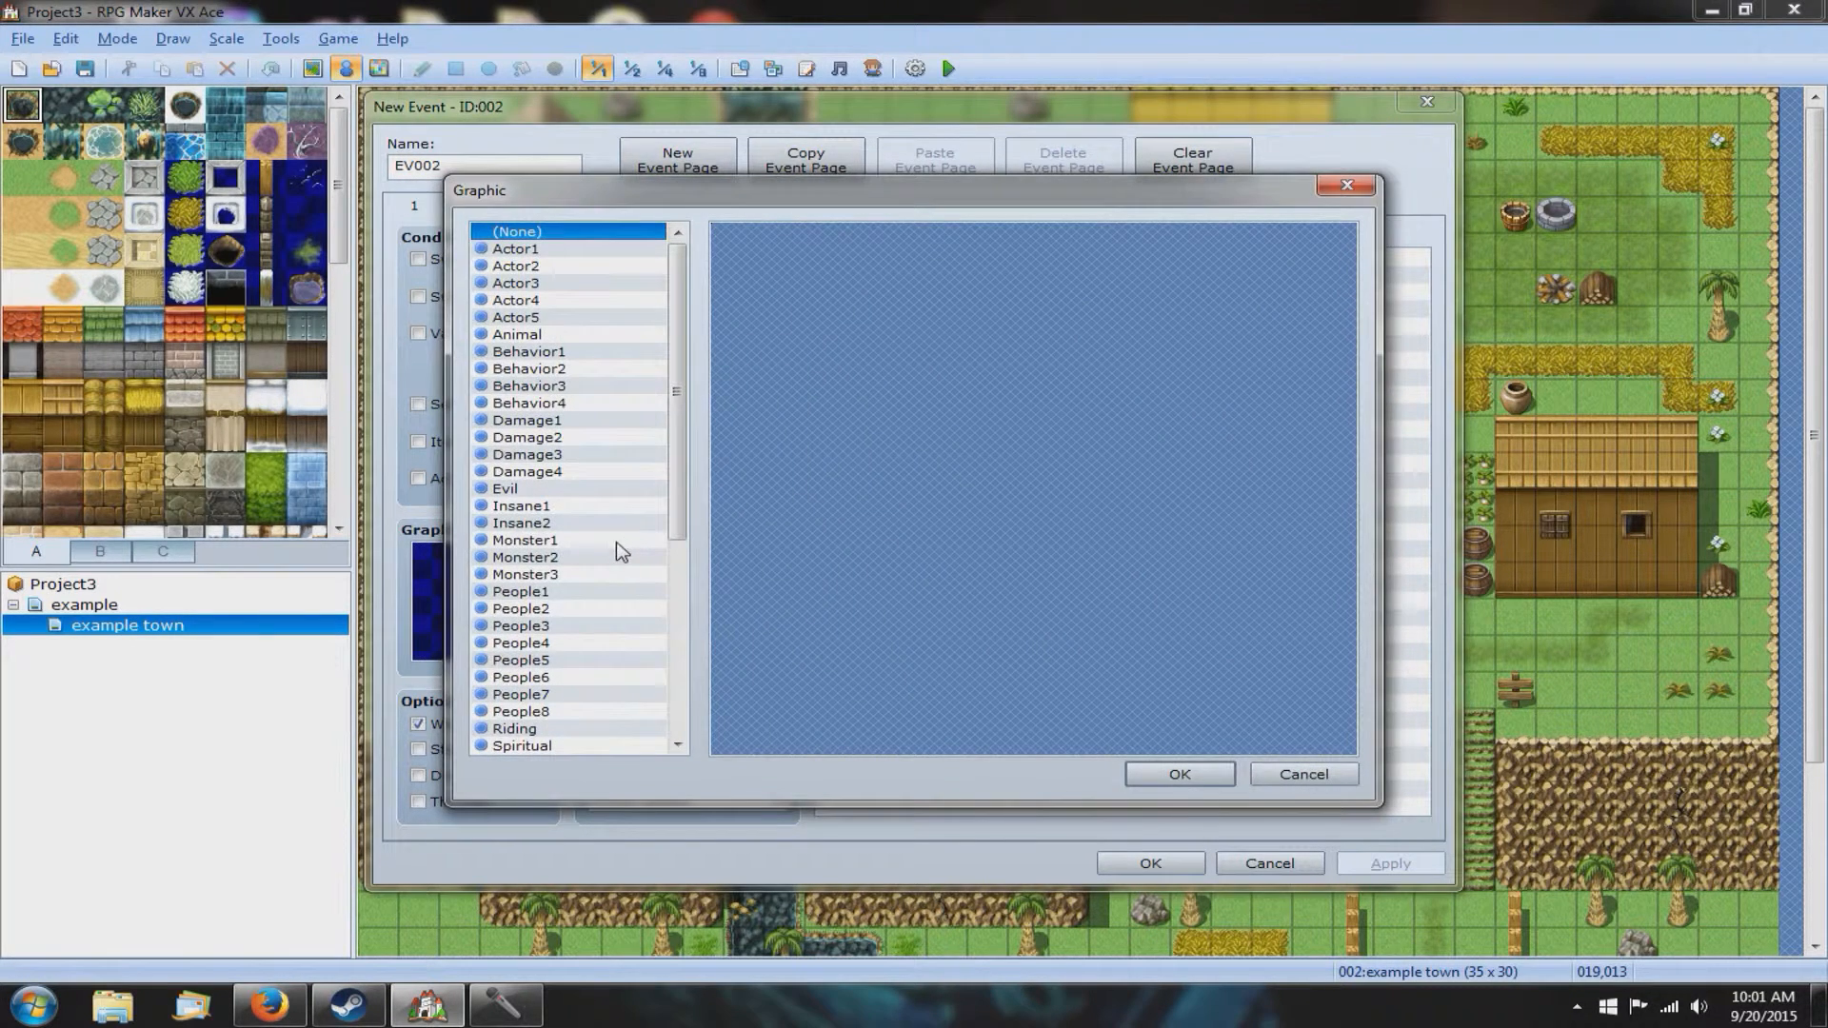
click(524, 267)
click(507, 421)
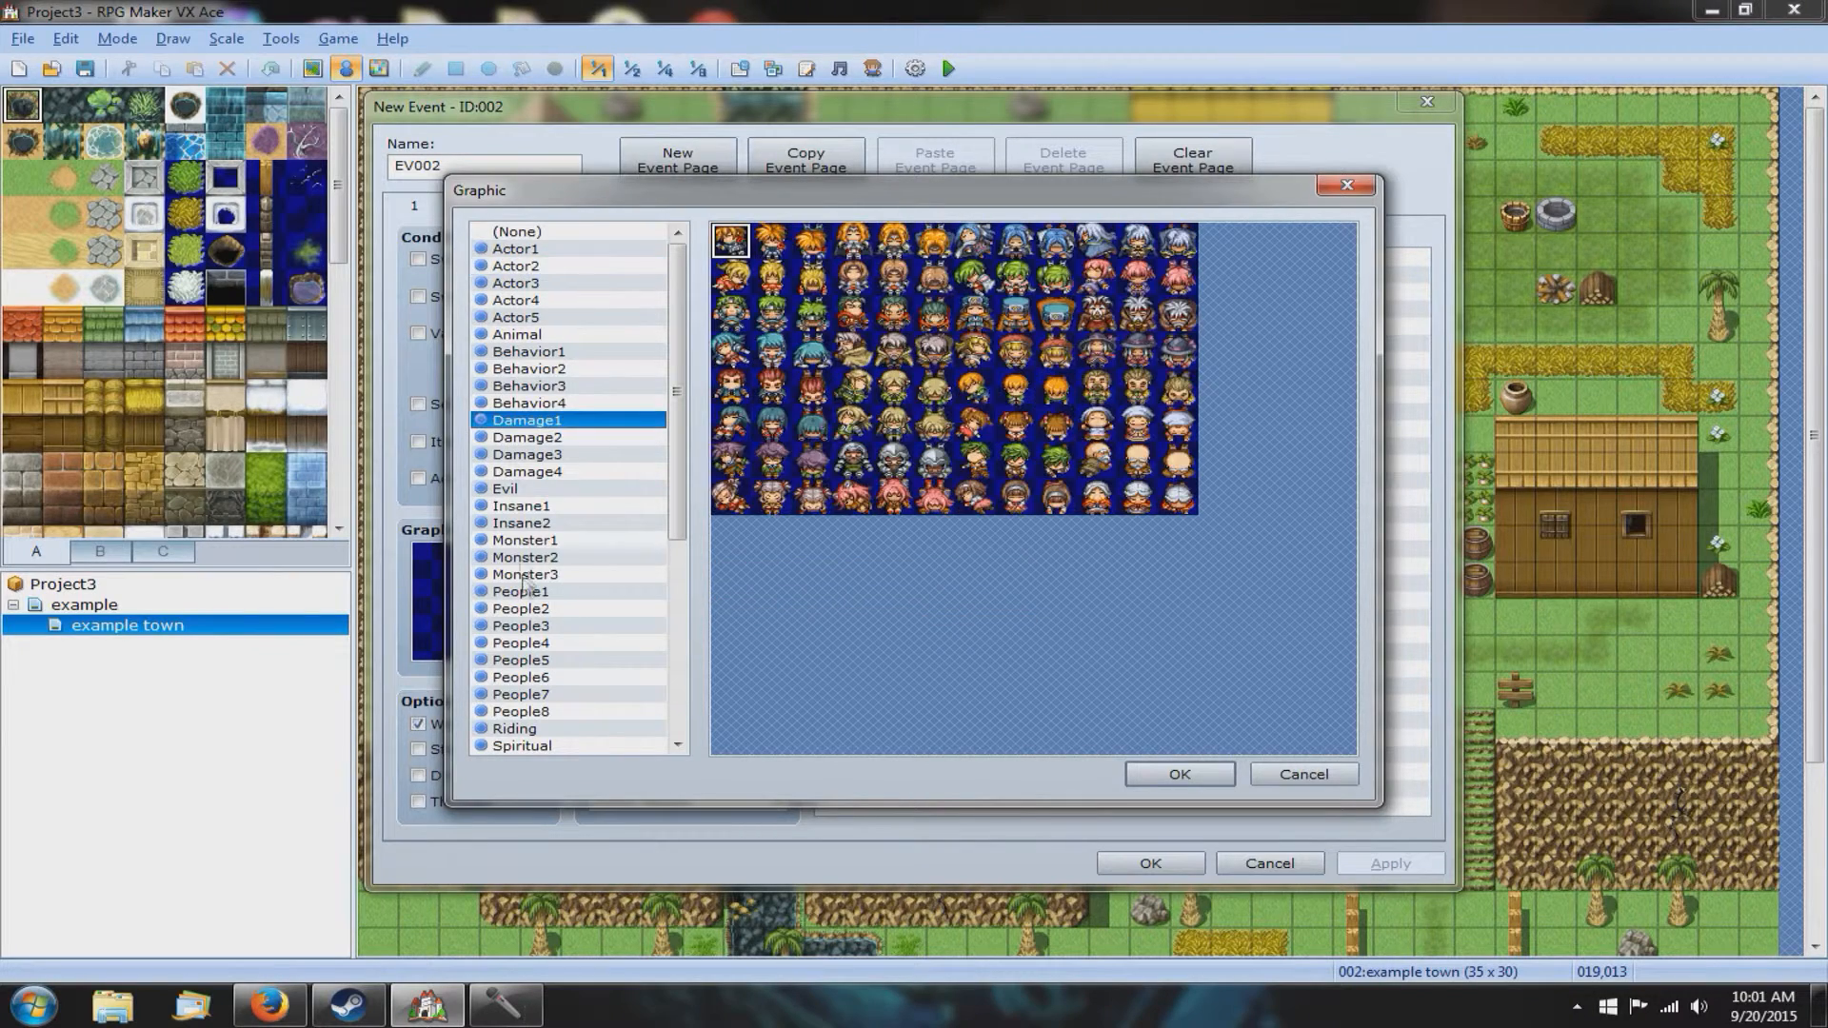
click(519, 645)
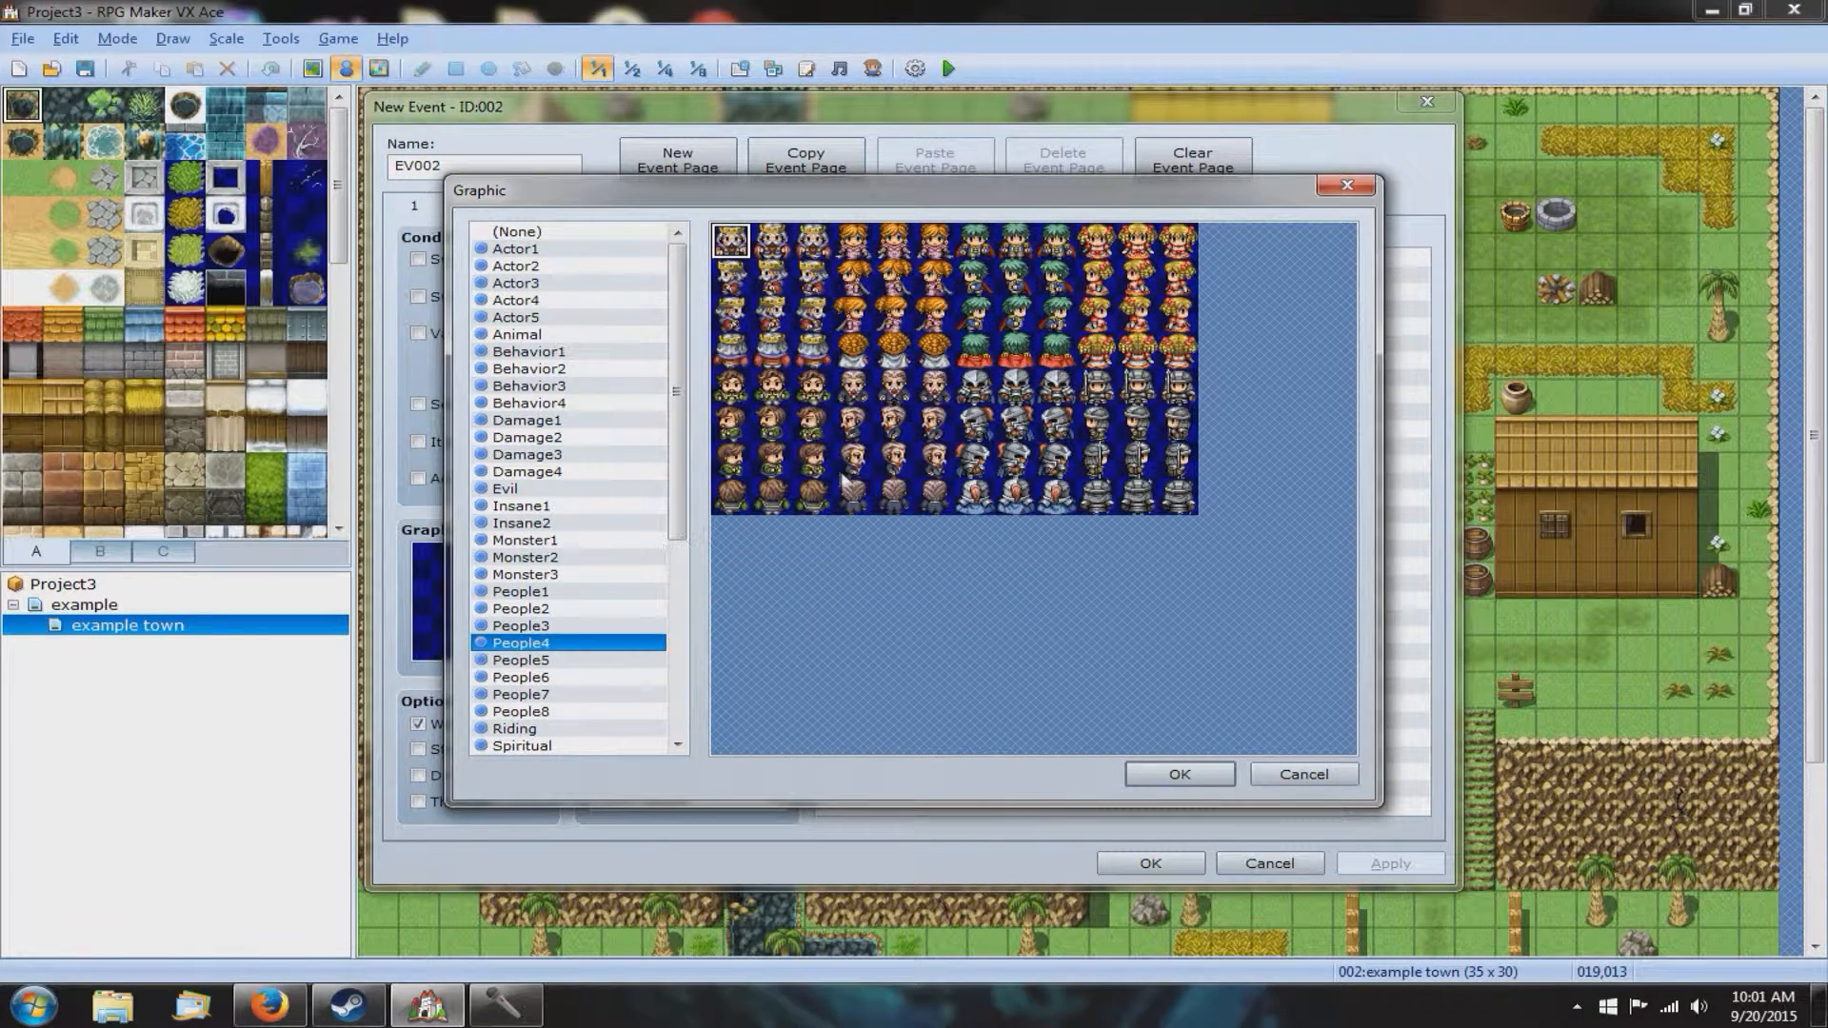
scroll(555, 682, down, 2)
scroll(554, 680, down, 5)
click(522, 709)
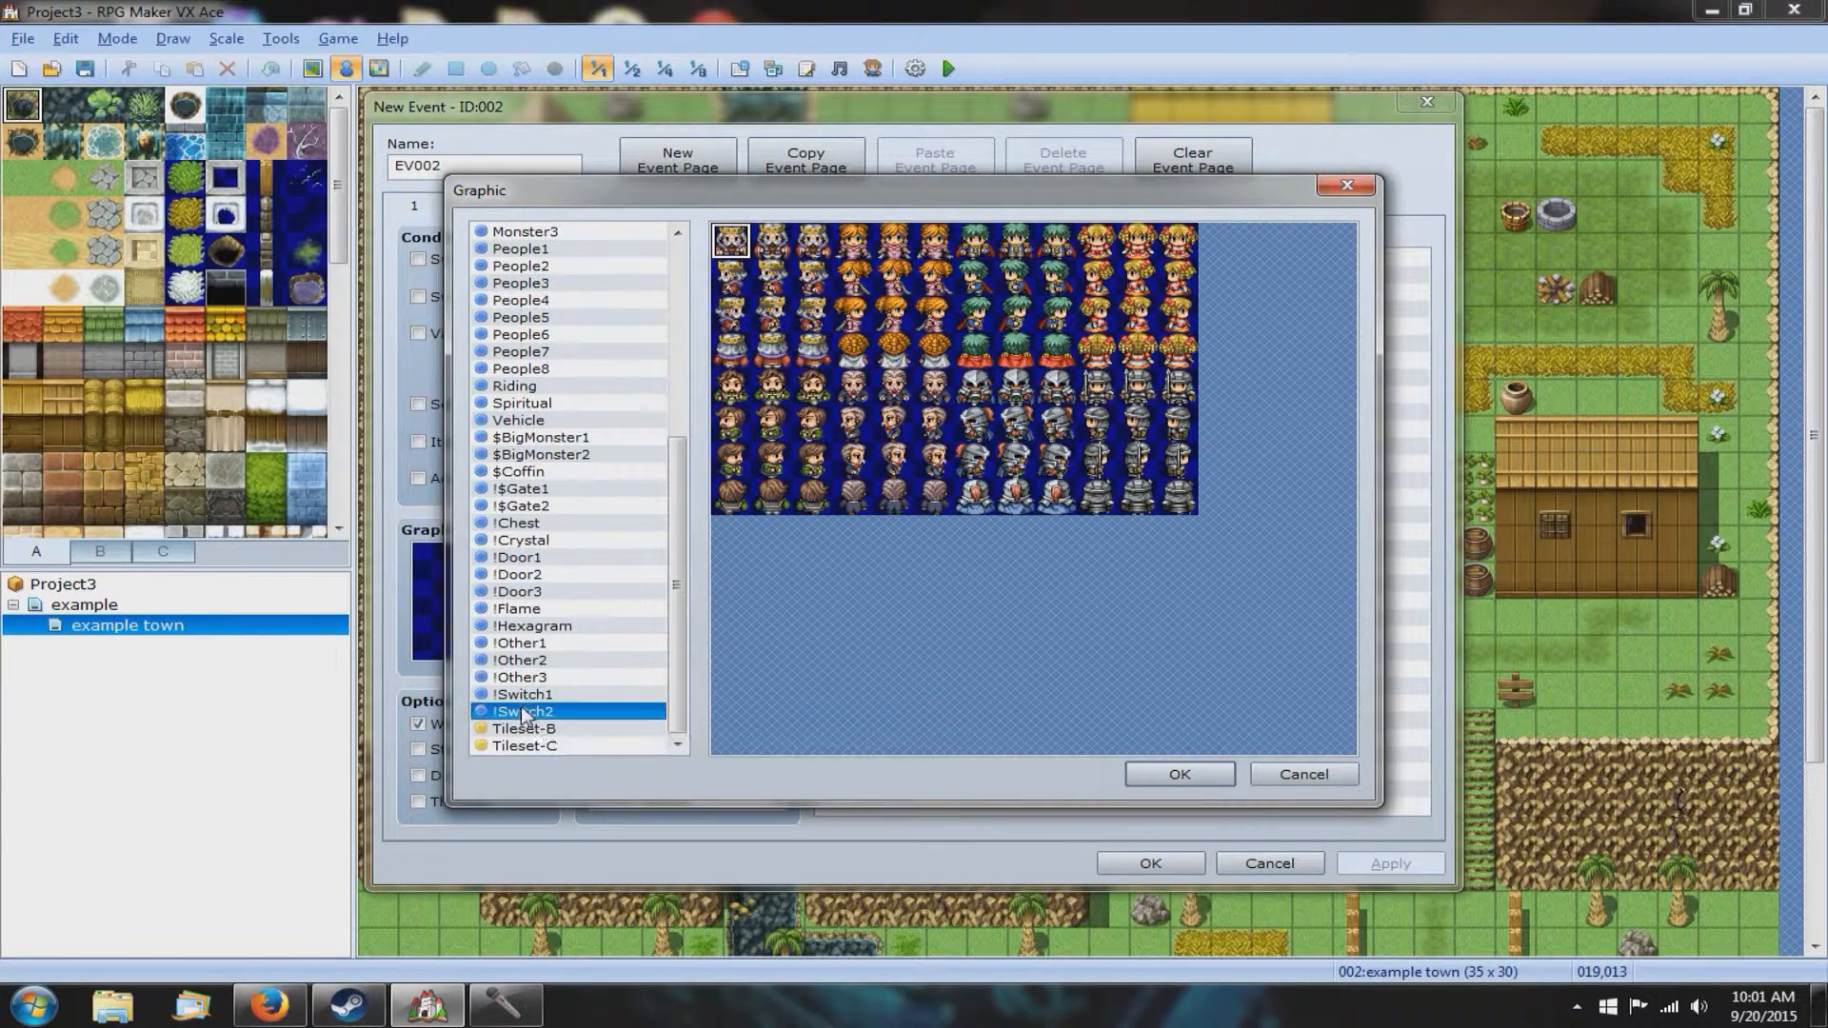
click(536, 747)
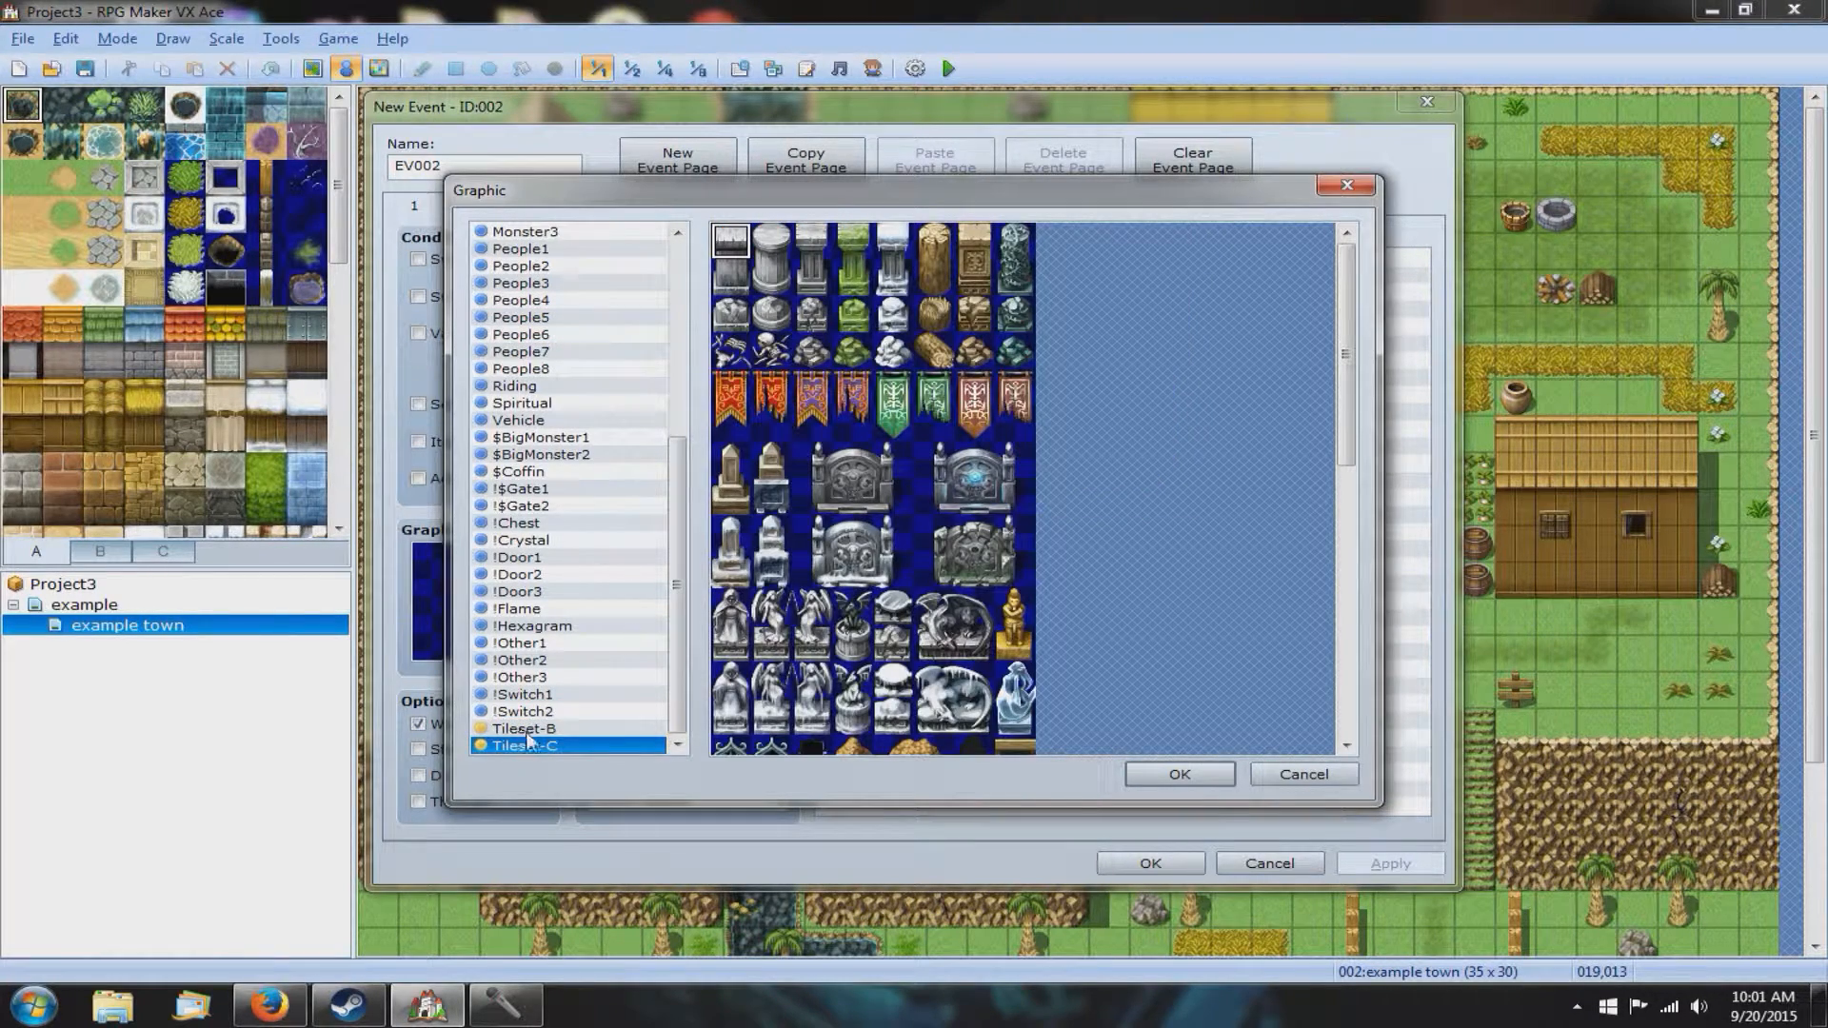
click(772, 351)
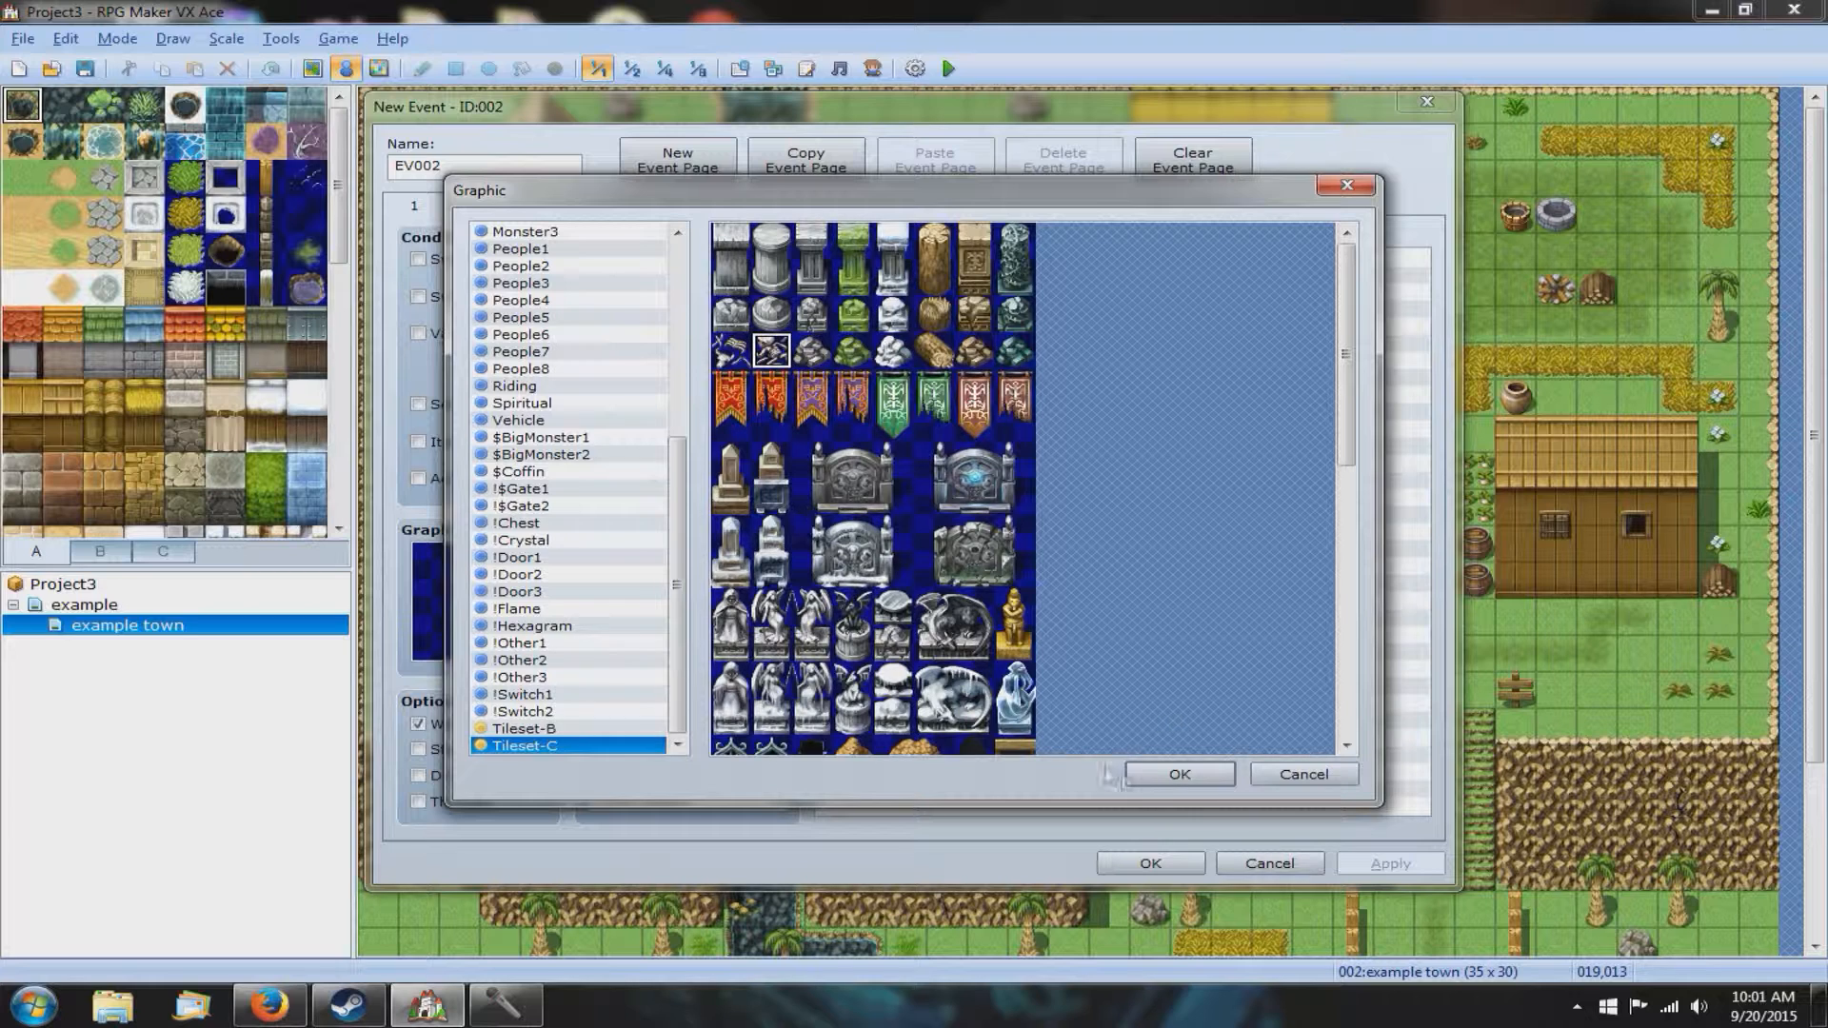
click(1131, 773)
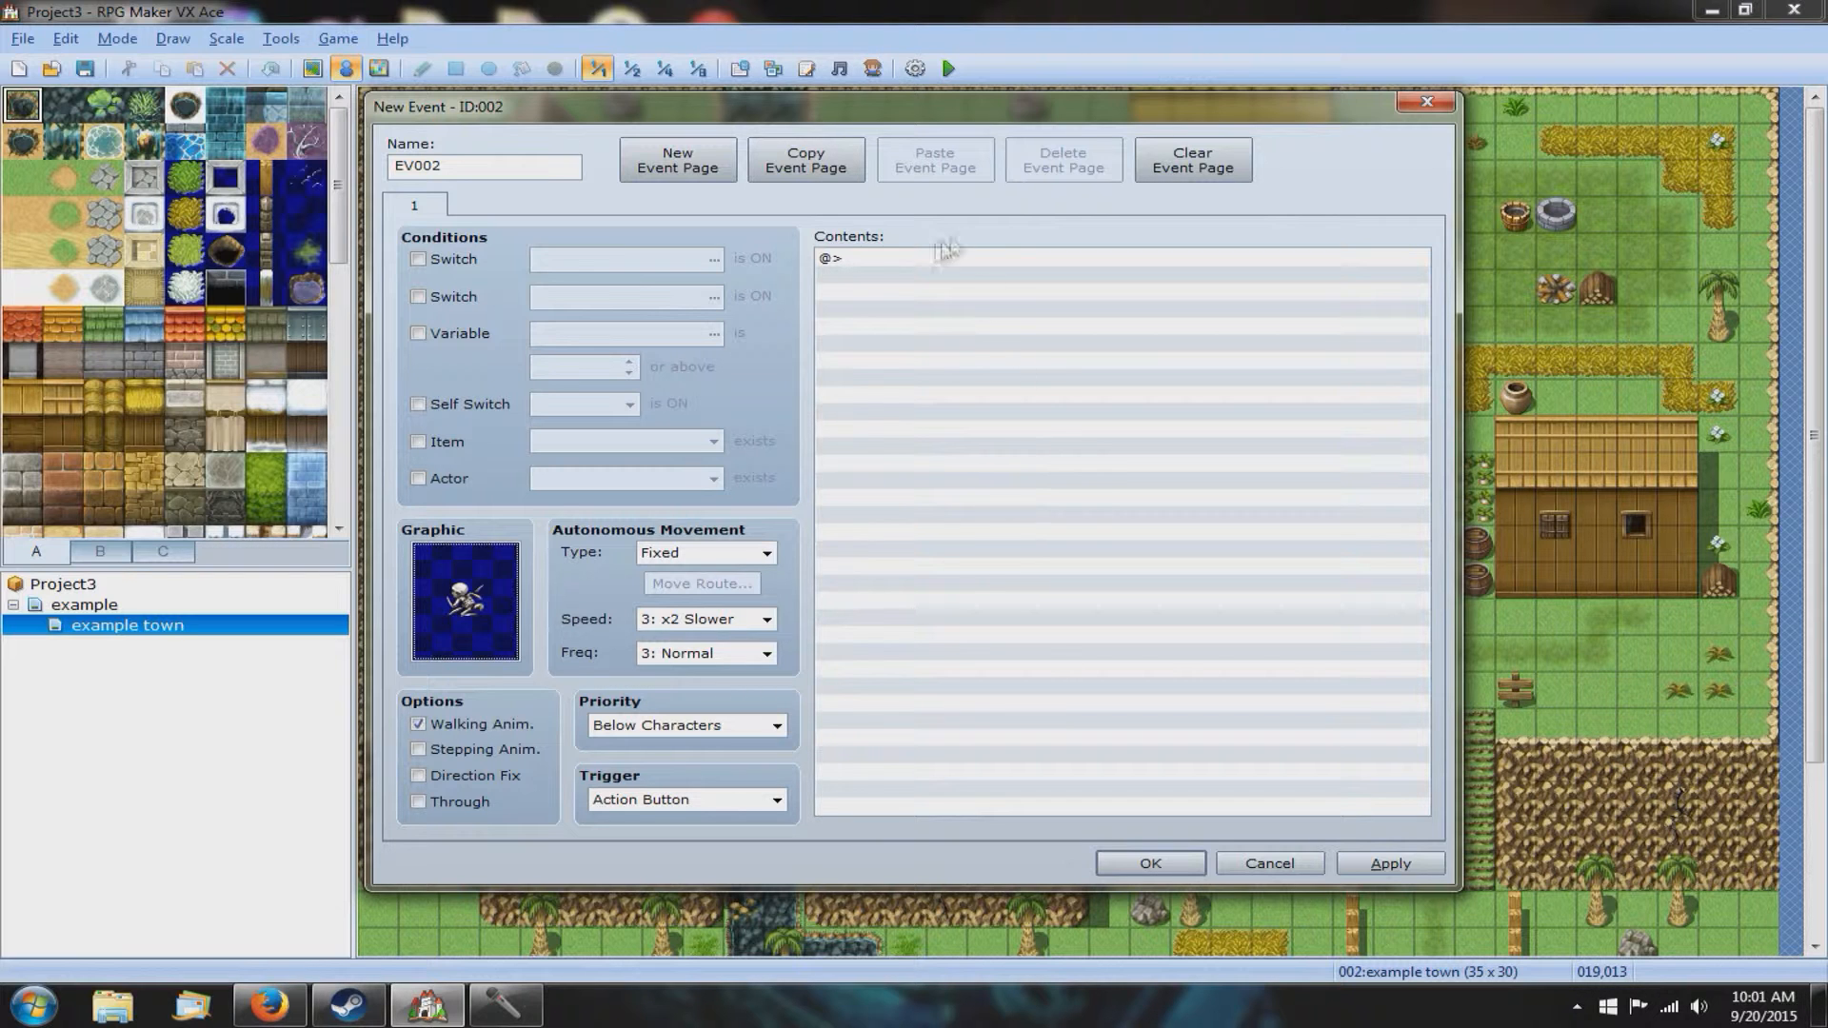
Step: Open the event command list for the new event and look through its three pages of commands
double_click(863, 258)
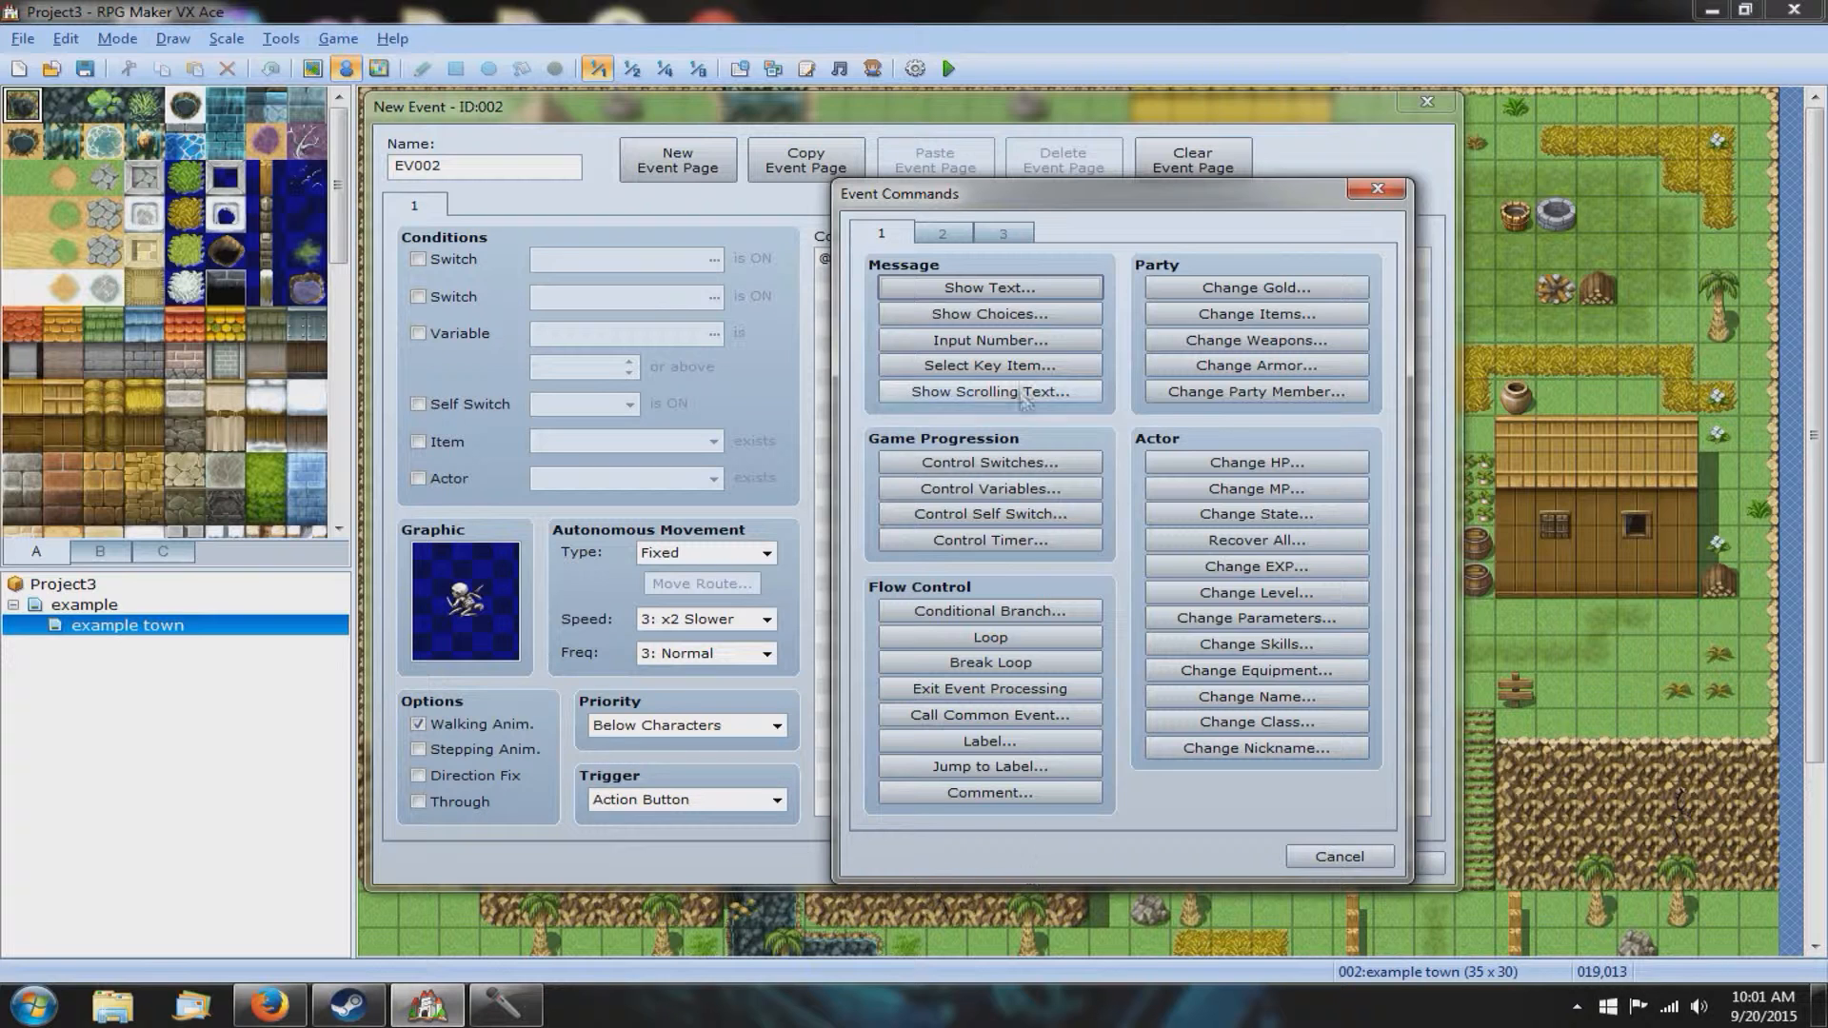
click(942, 233)
click(1007, 234)
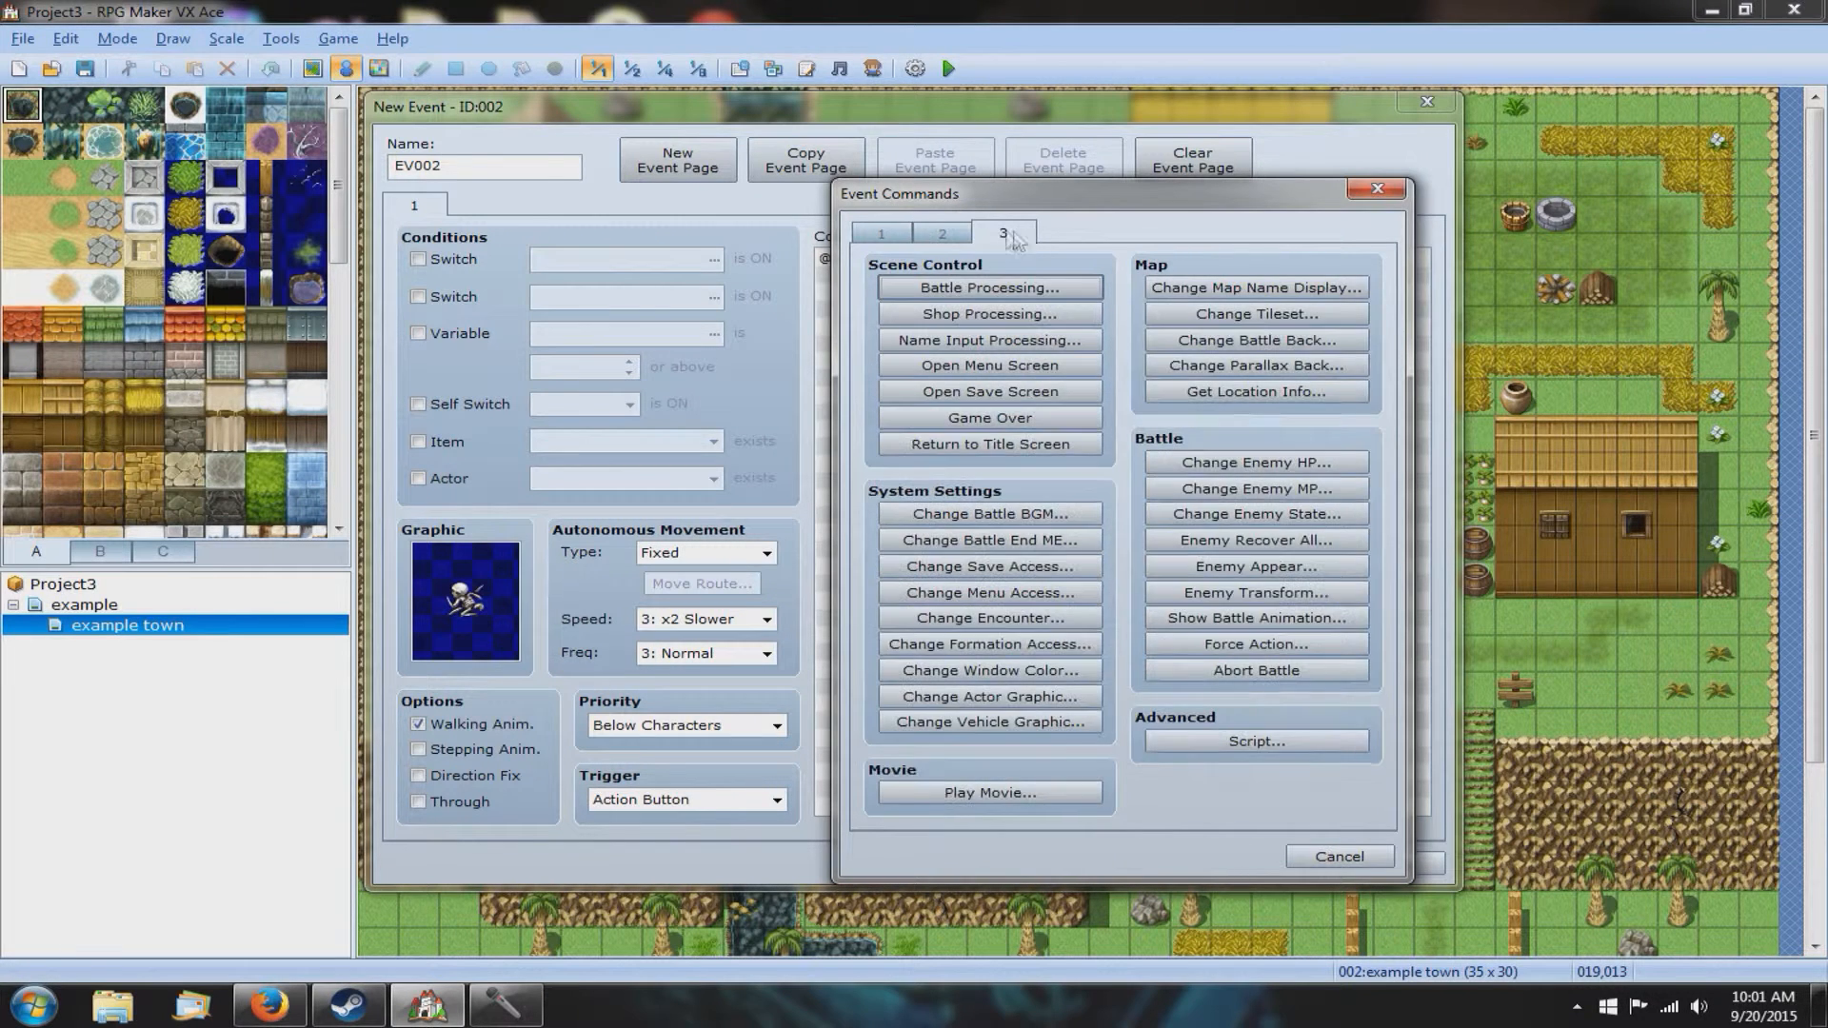
click(883, 235)
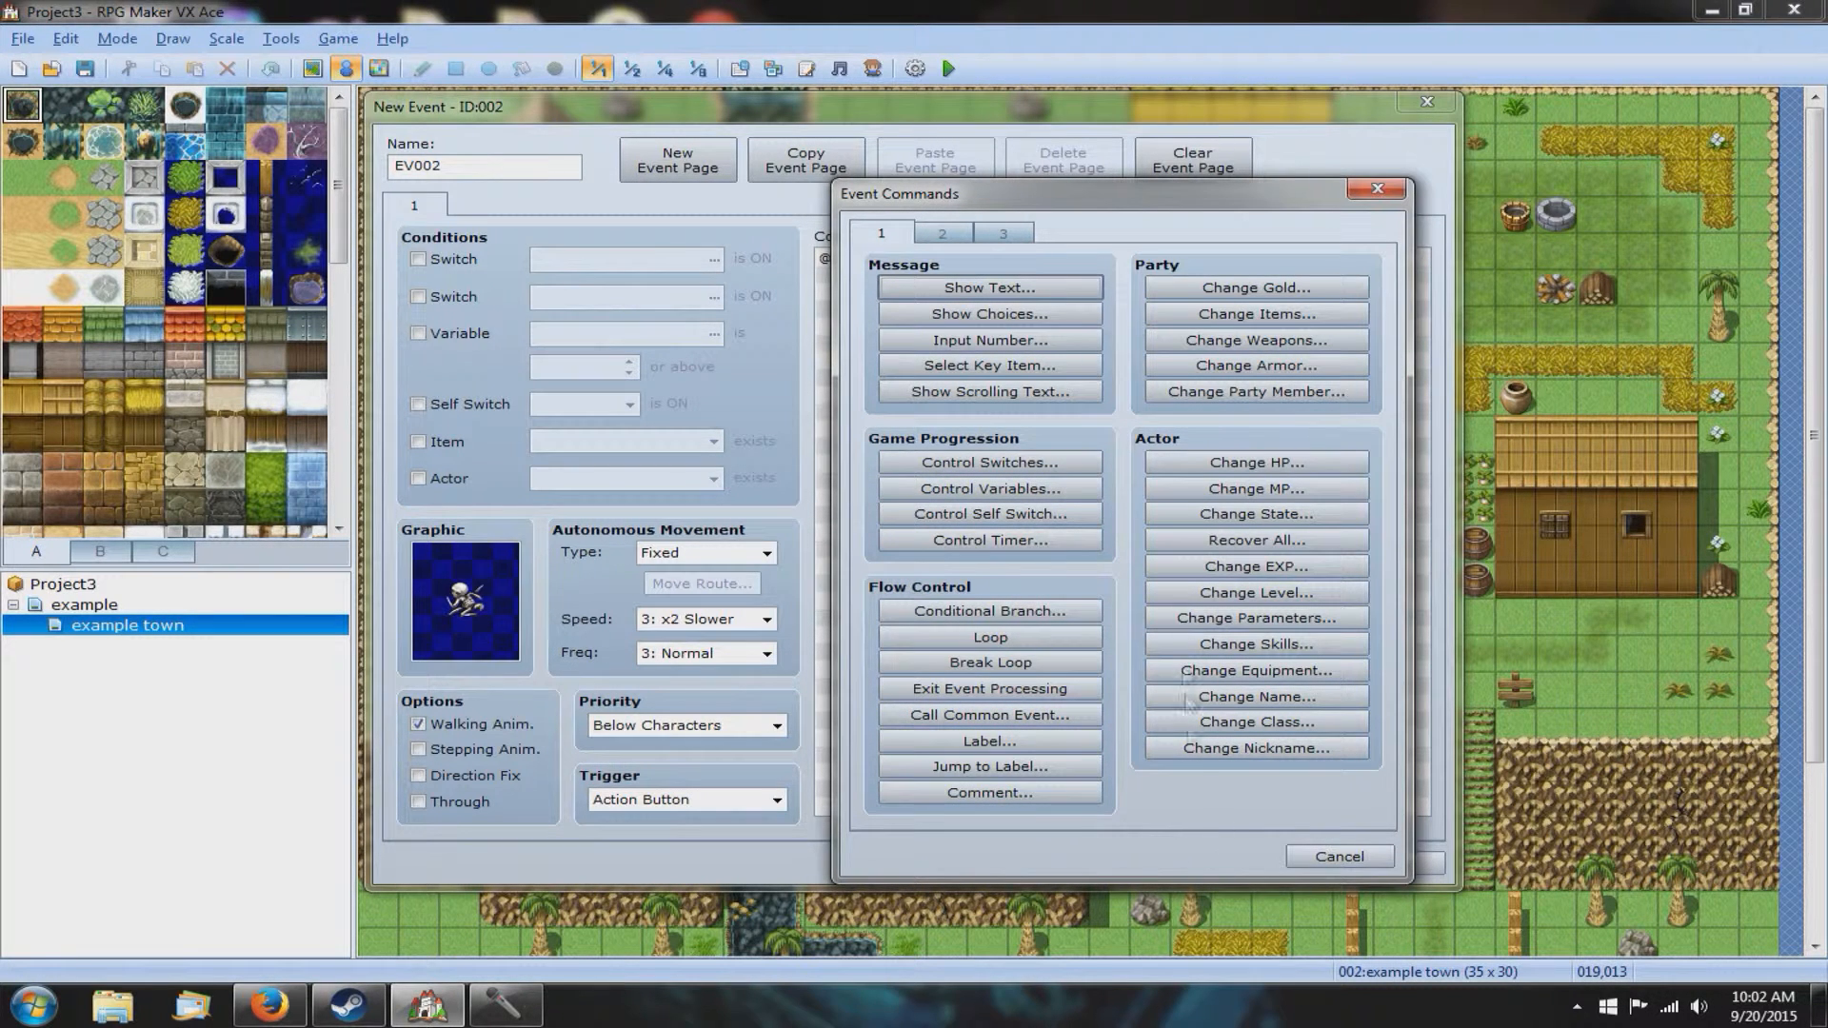
click(939, 235)
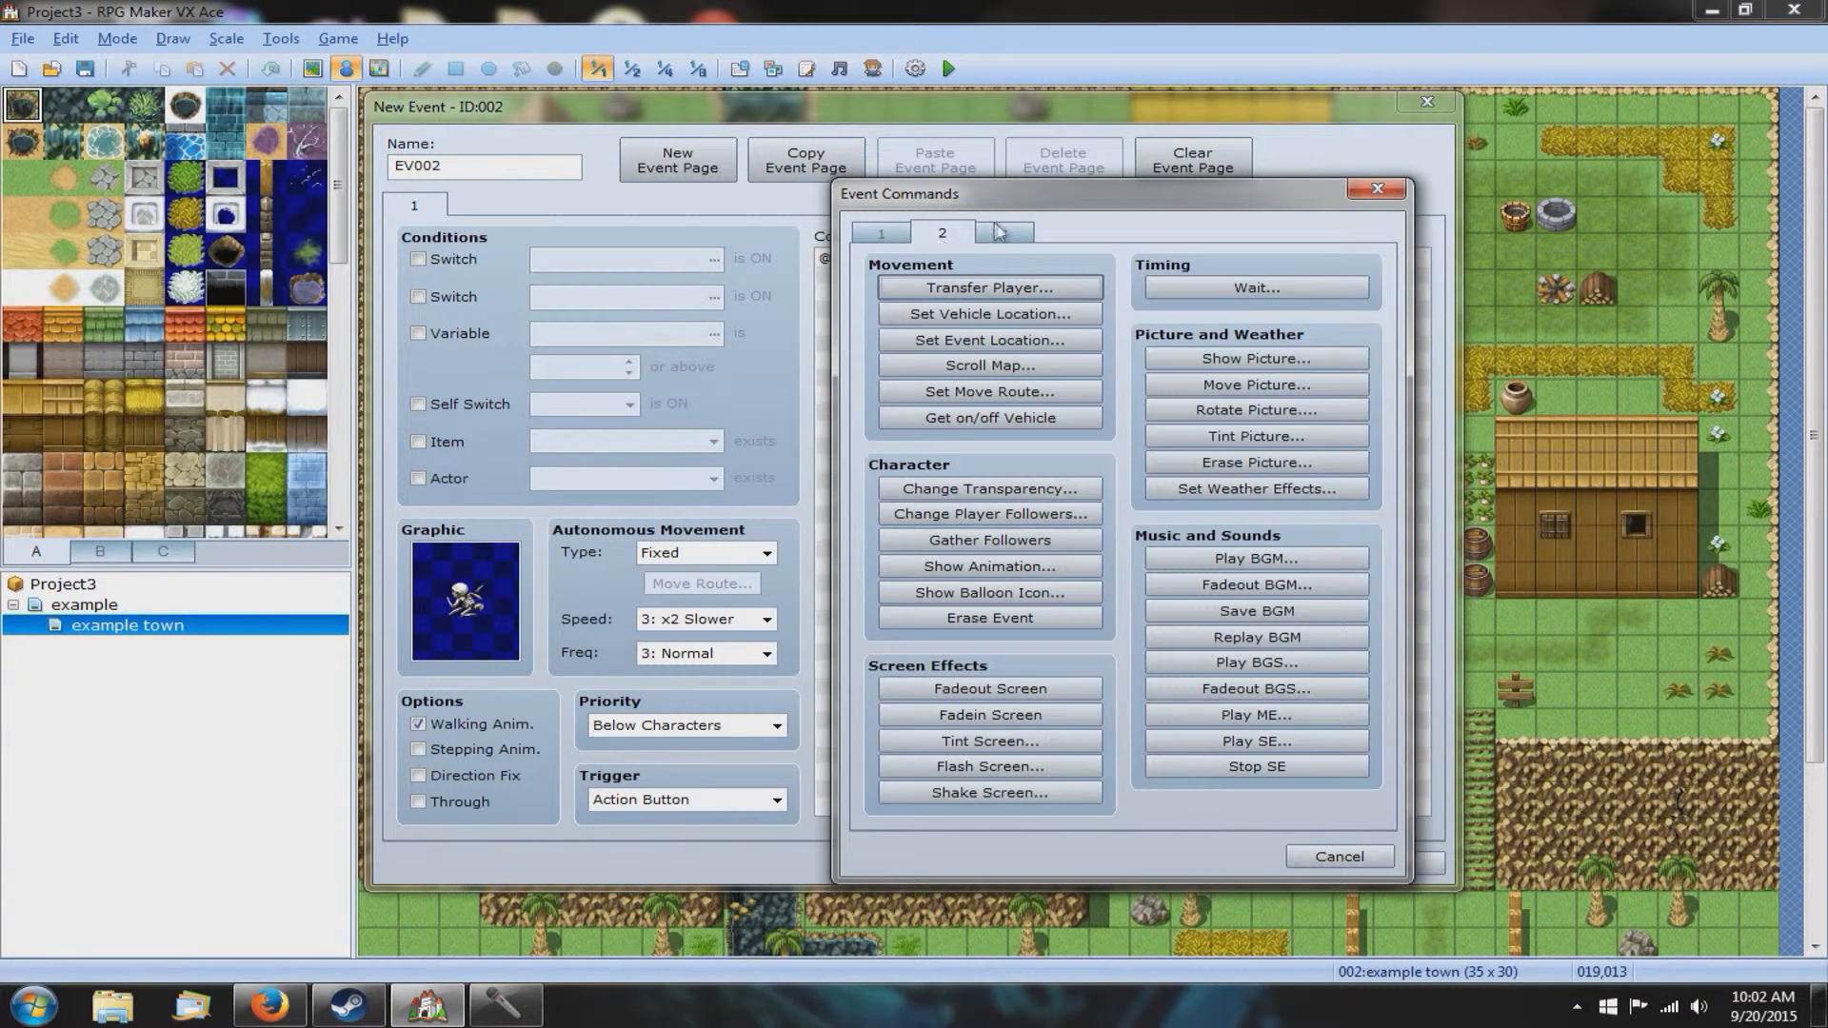
click(1023, 234)
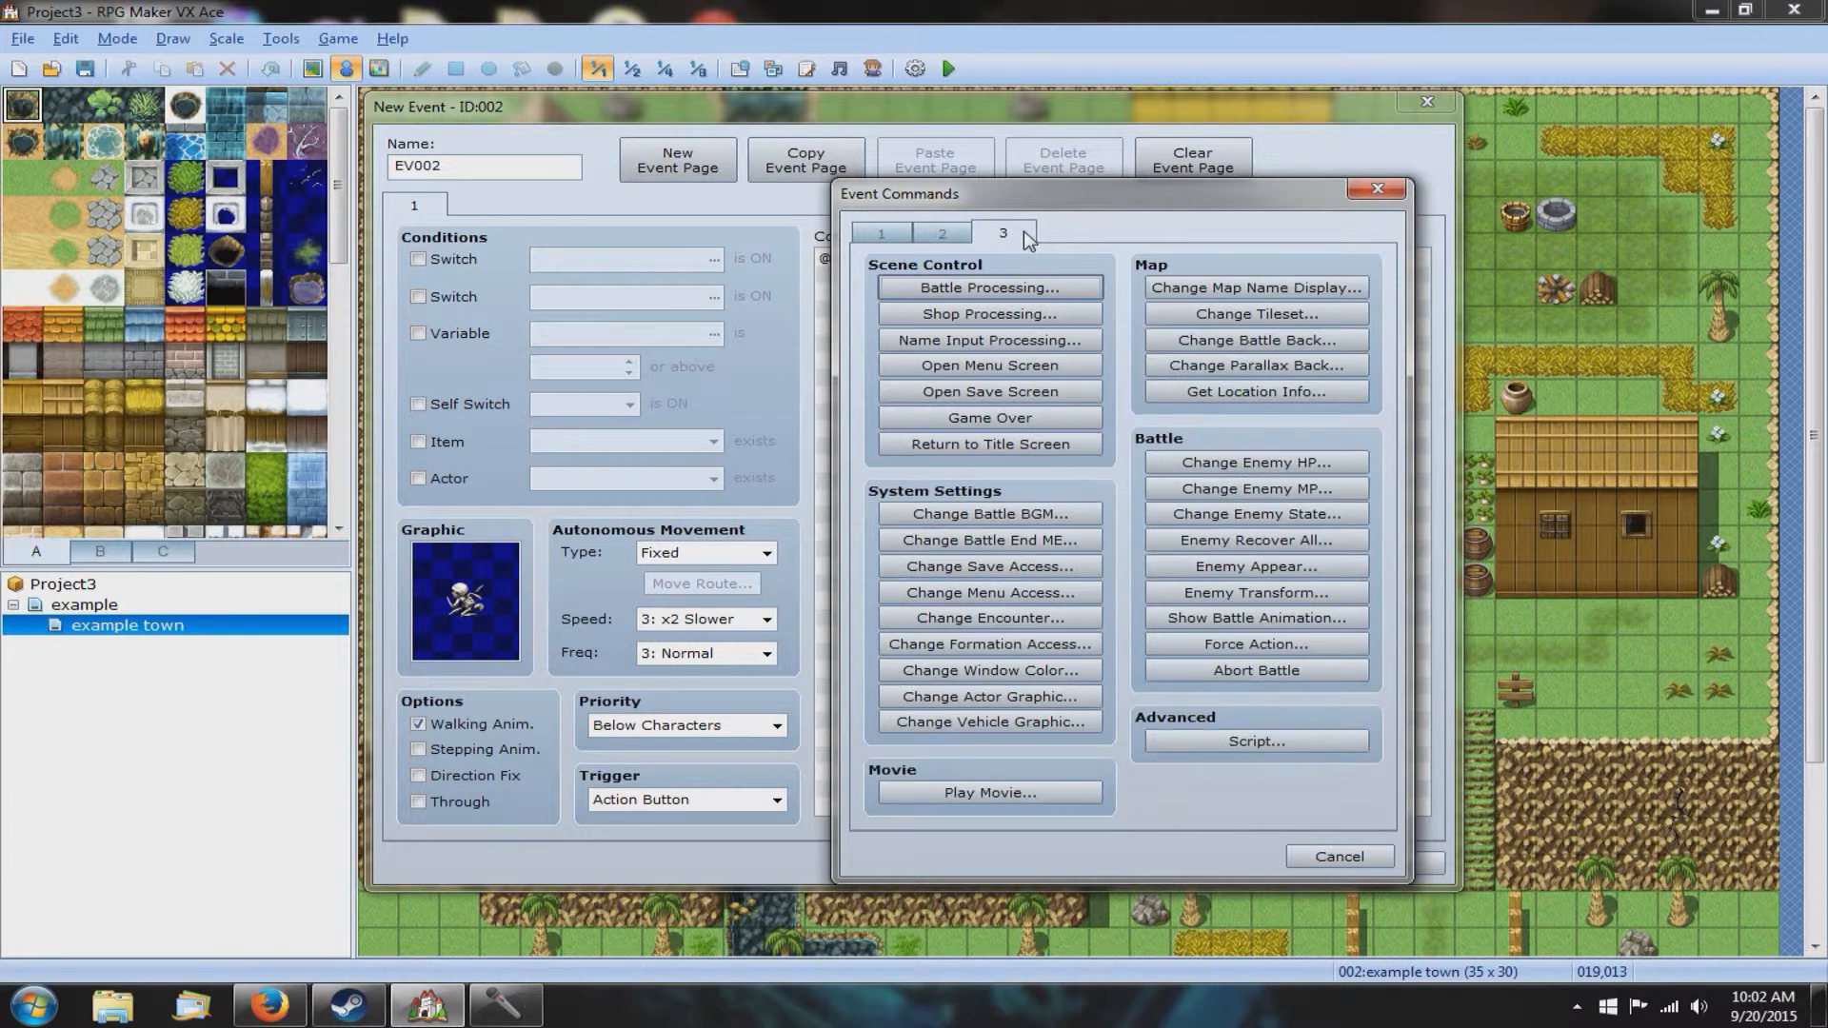
click(882, 238)
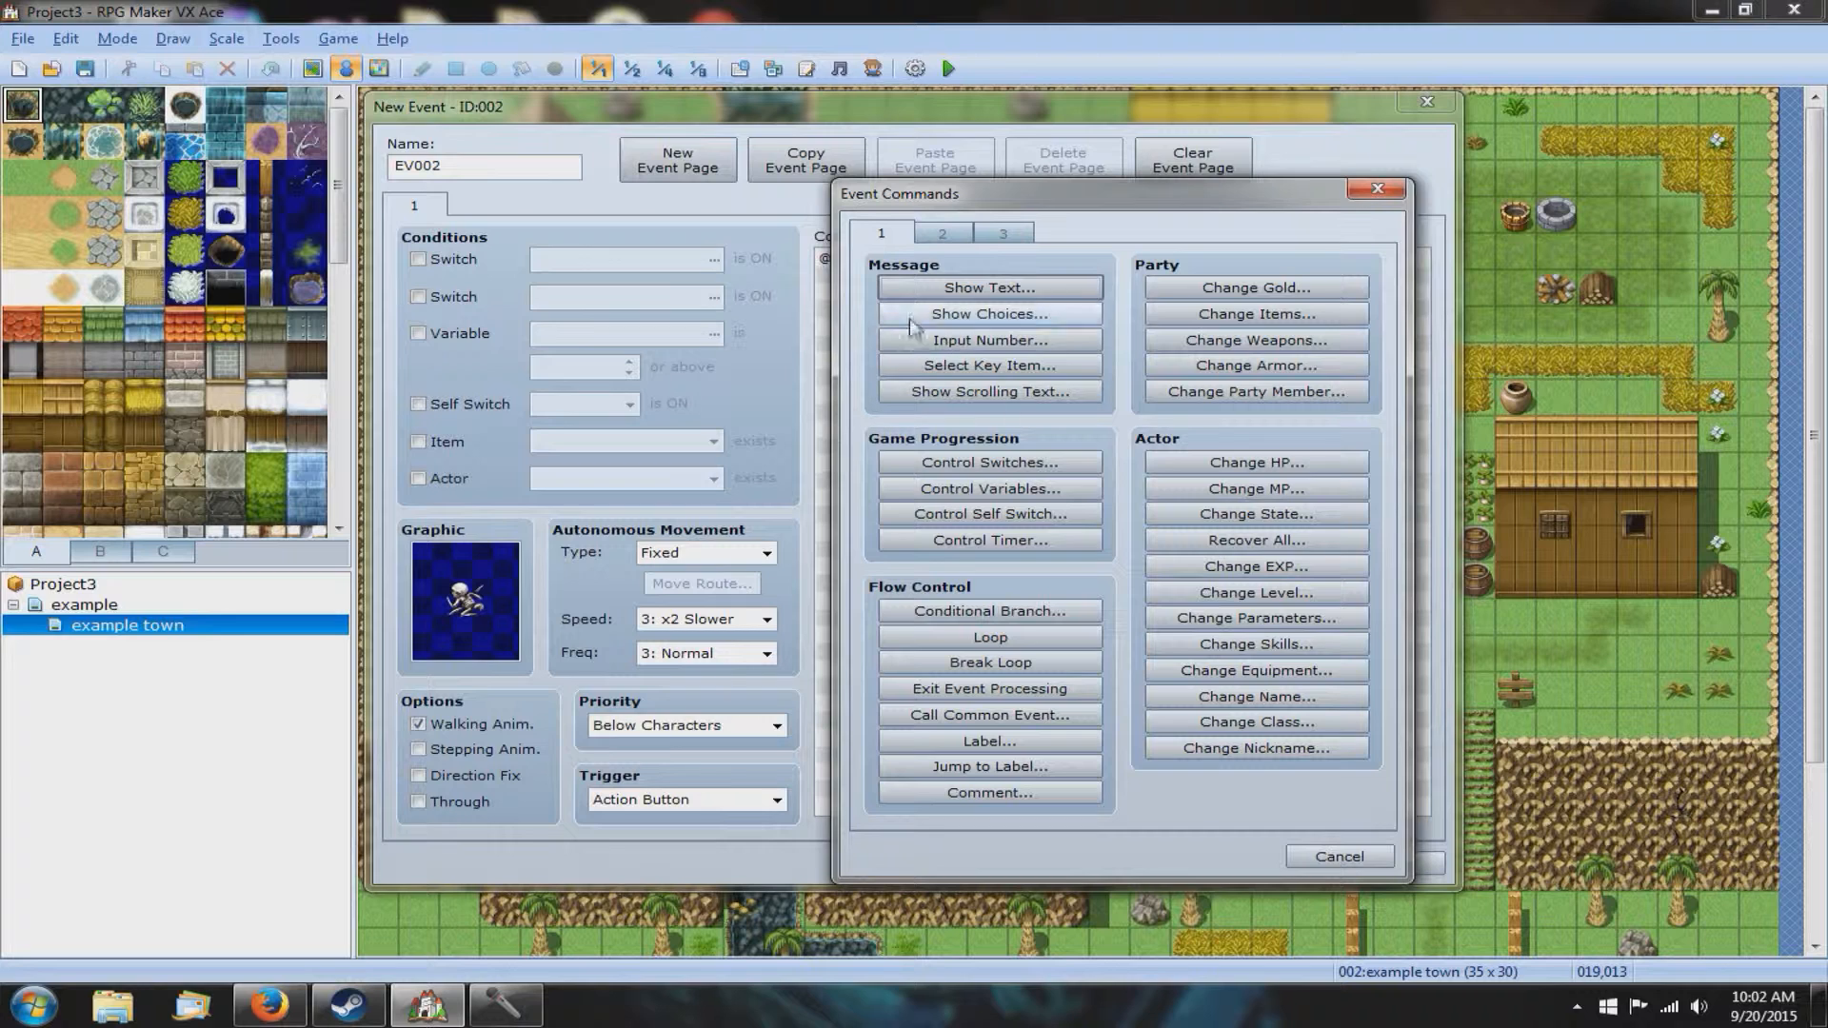
Step: Add a Show Text command reading "Hello" to the event's contents and apply the change
click(912, 289)
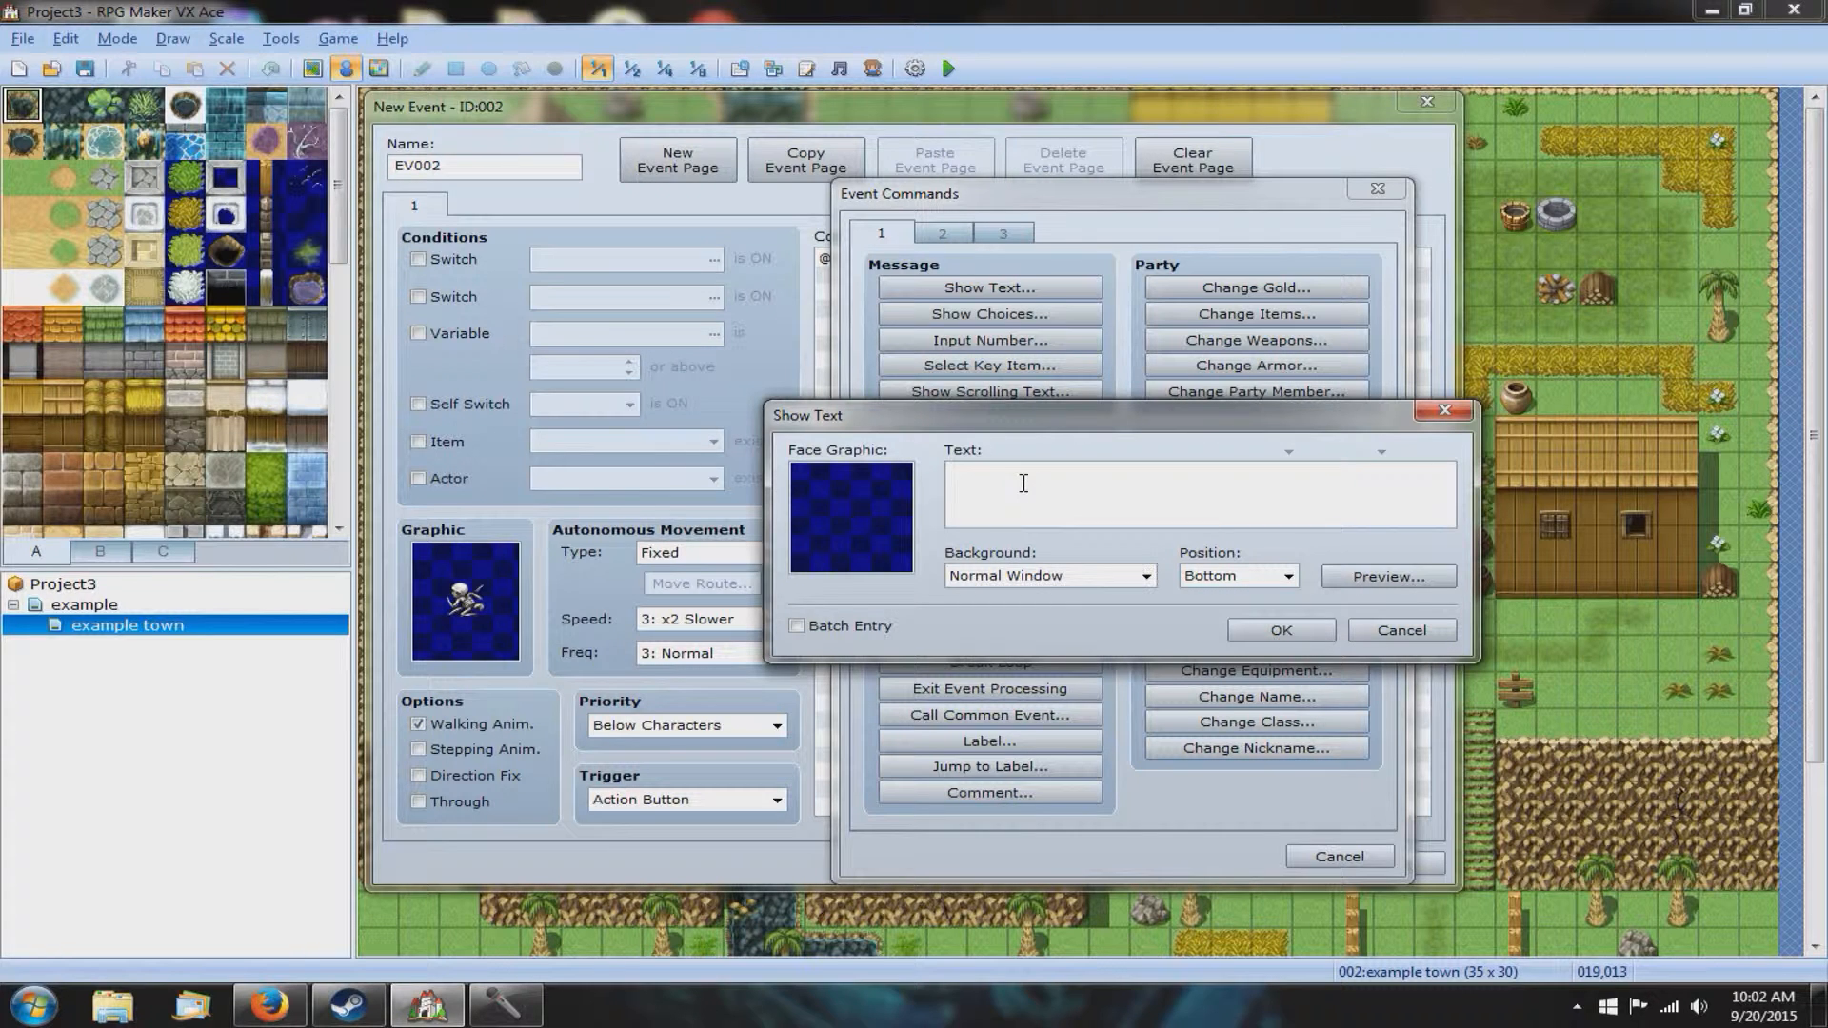
text(Hello)
click(1281, 630)
click(1354, 864)
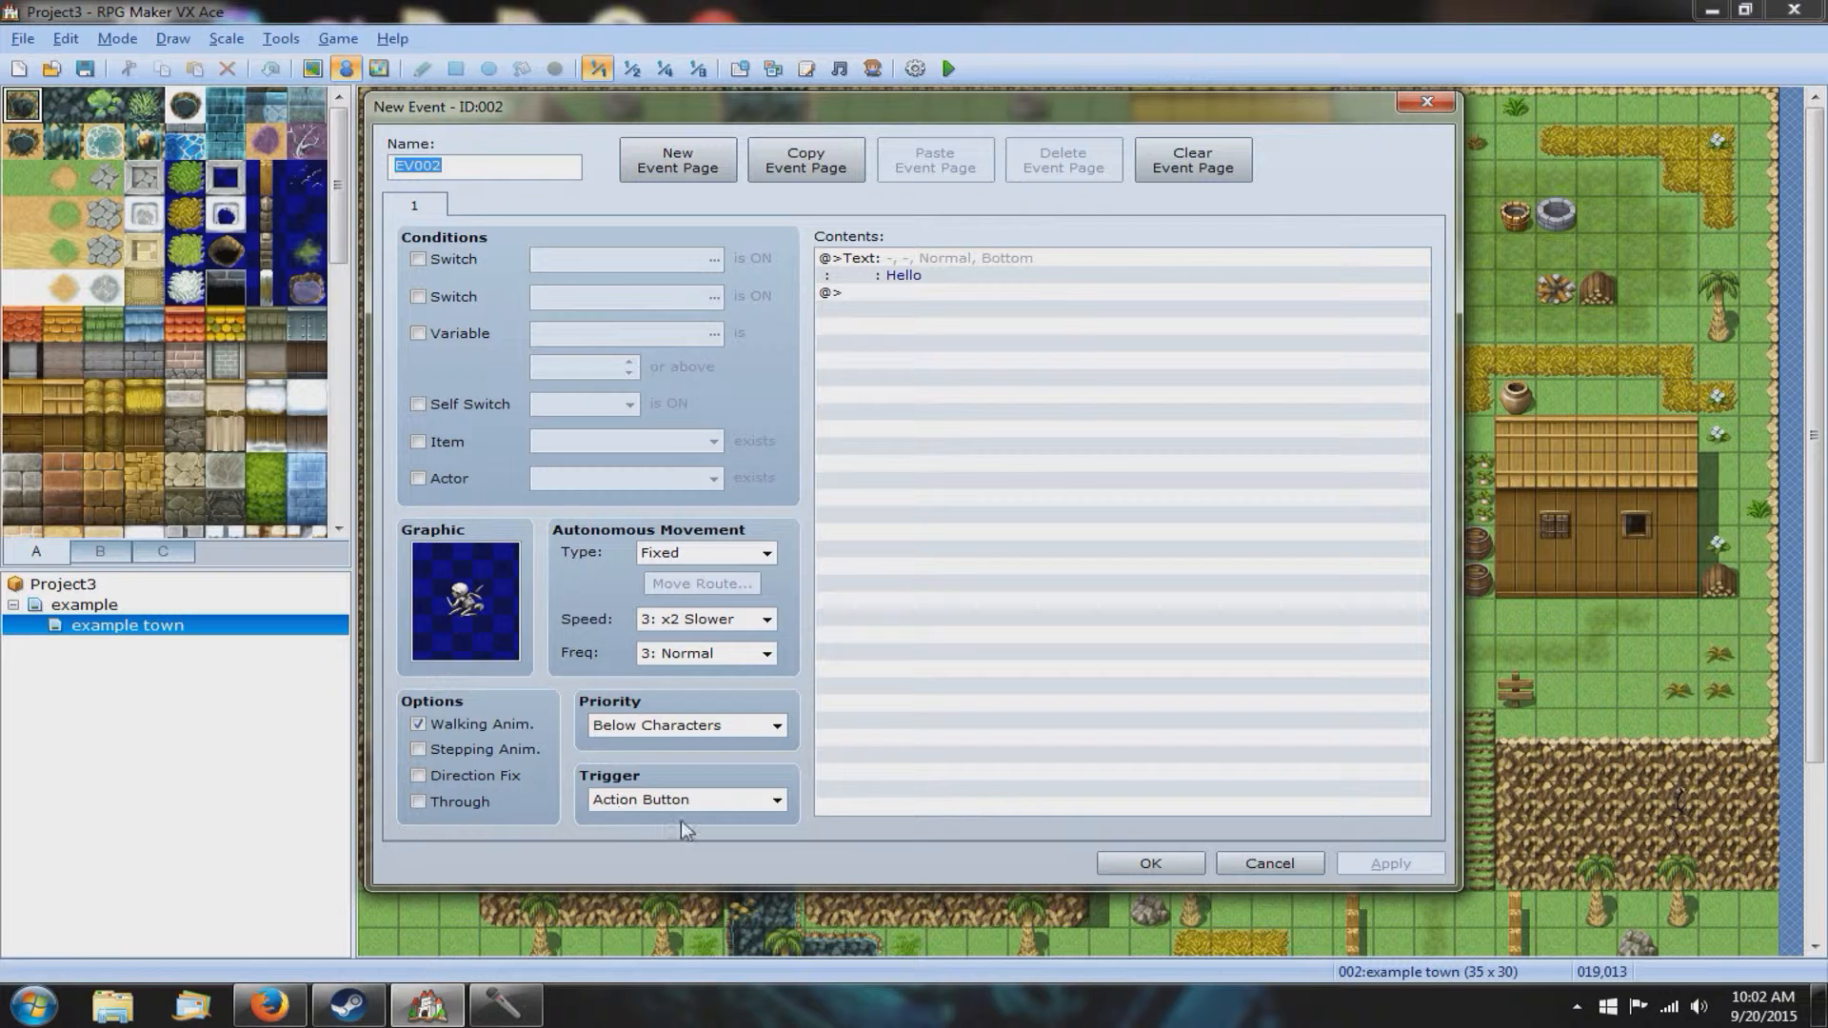
Step: Review the event's trigger options, keep Action Button, and accept the new event
click(787, 801)
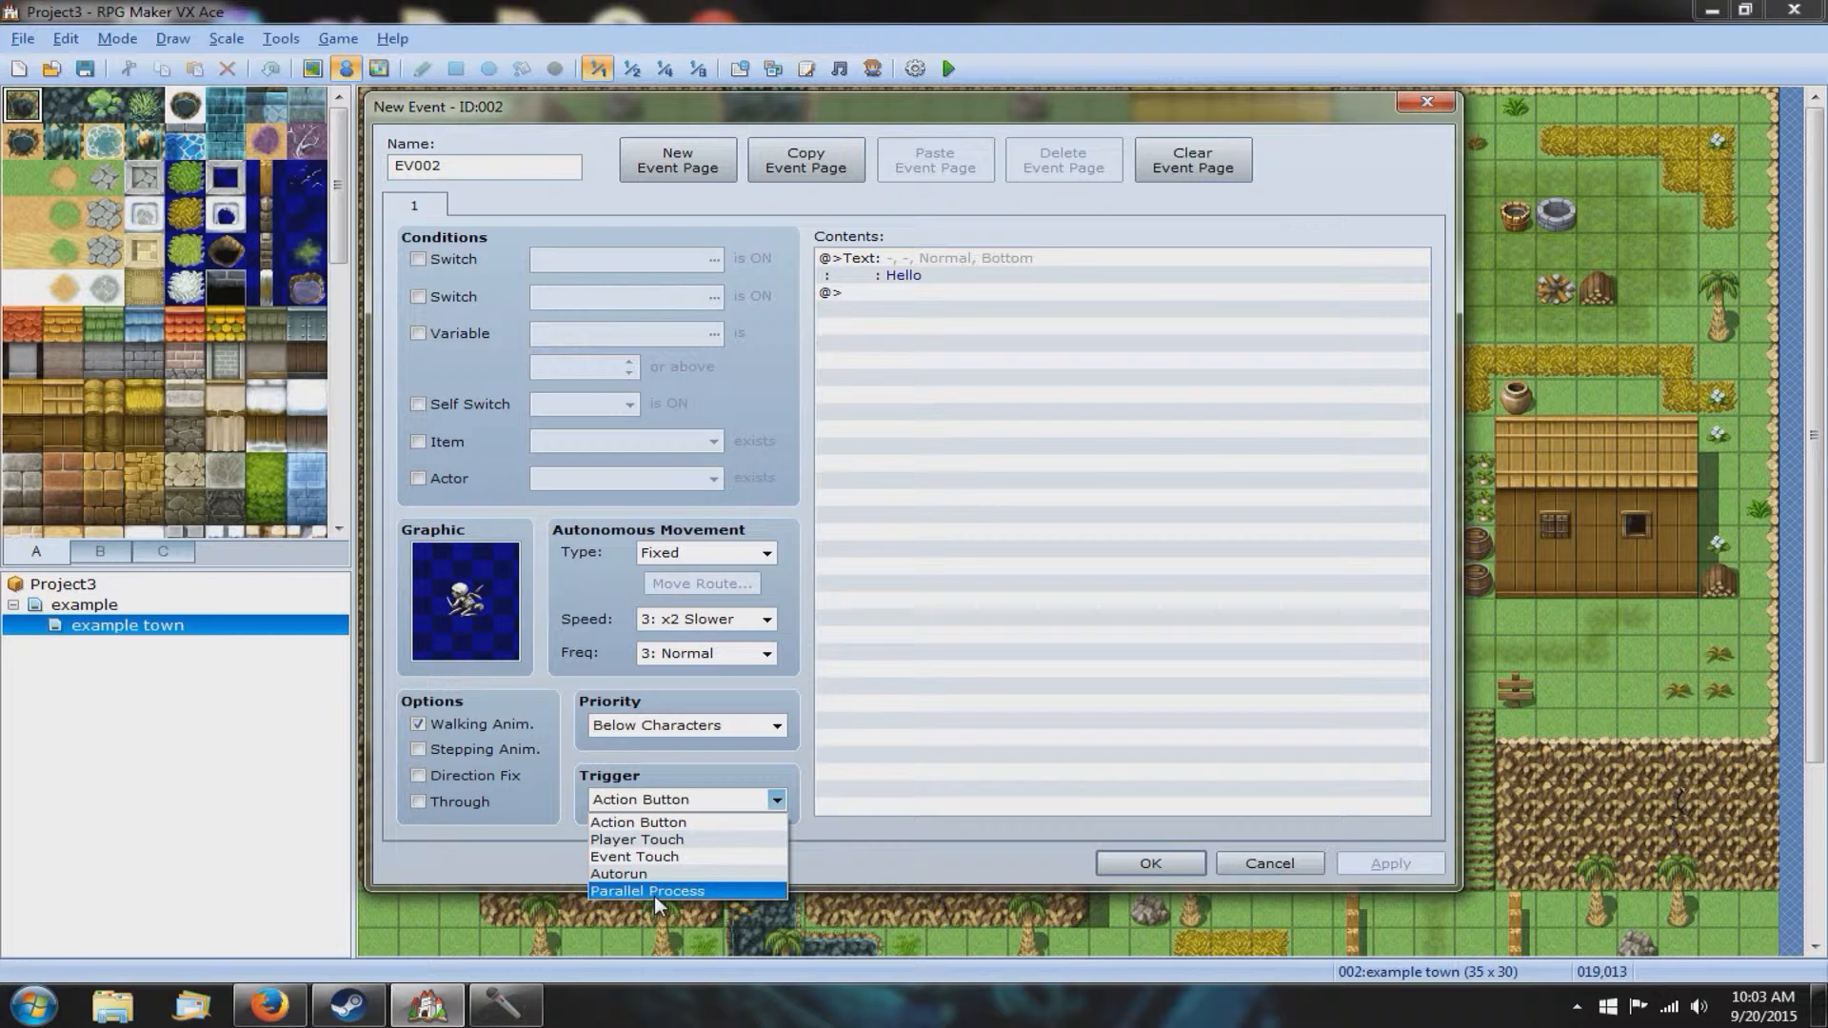
click(487, 845)
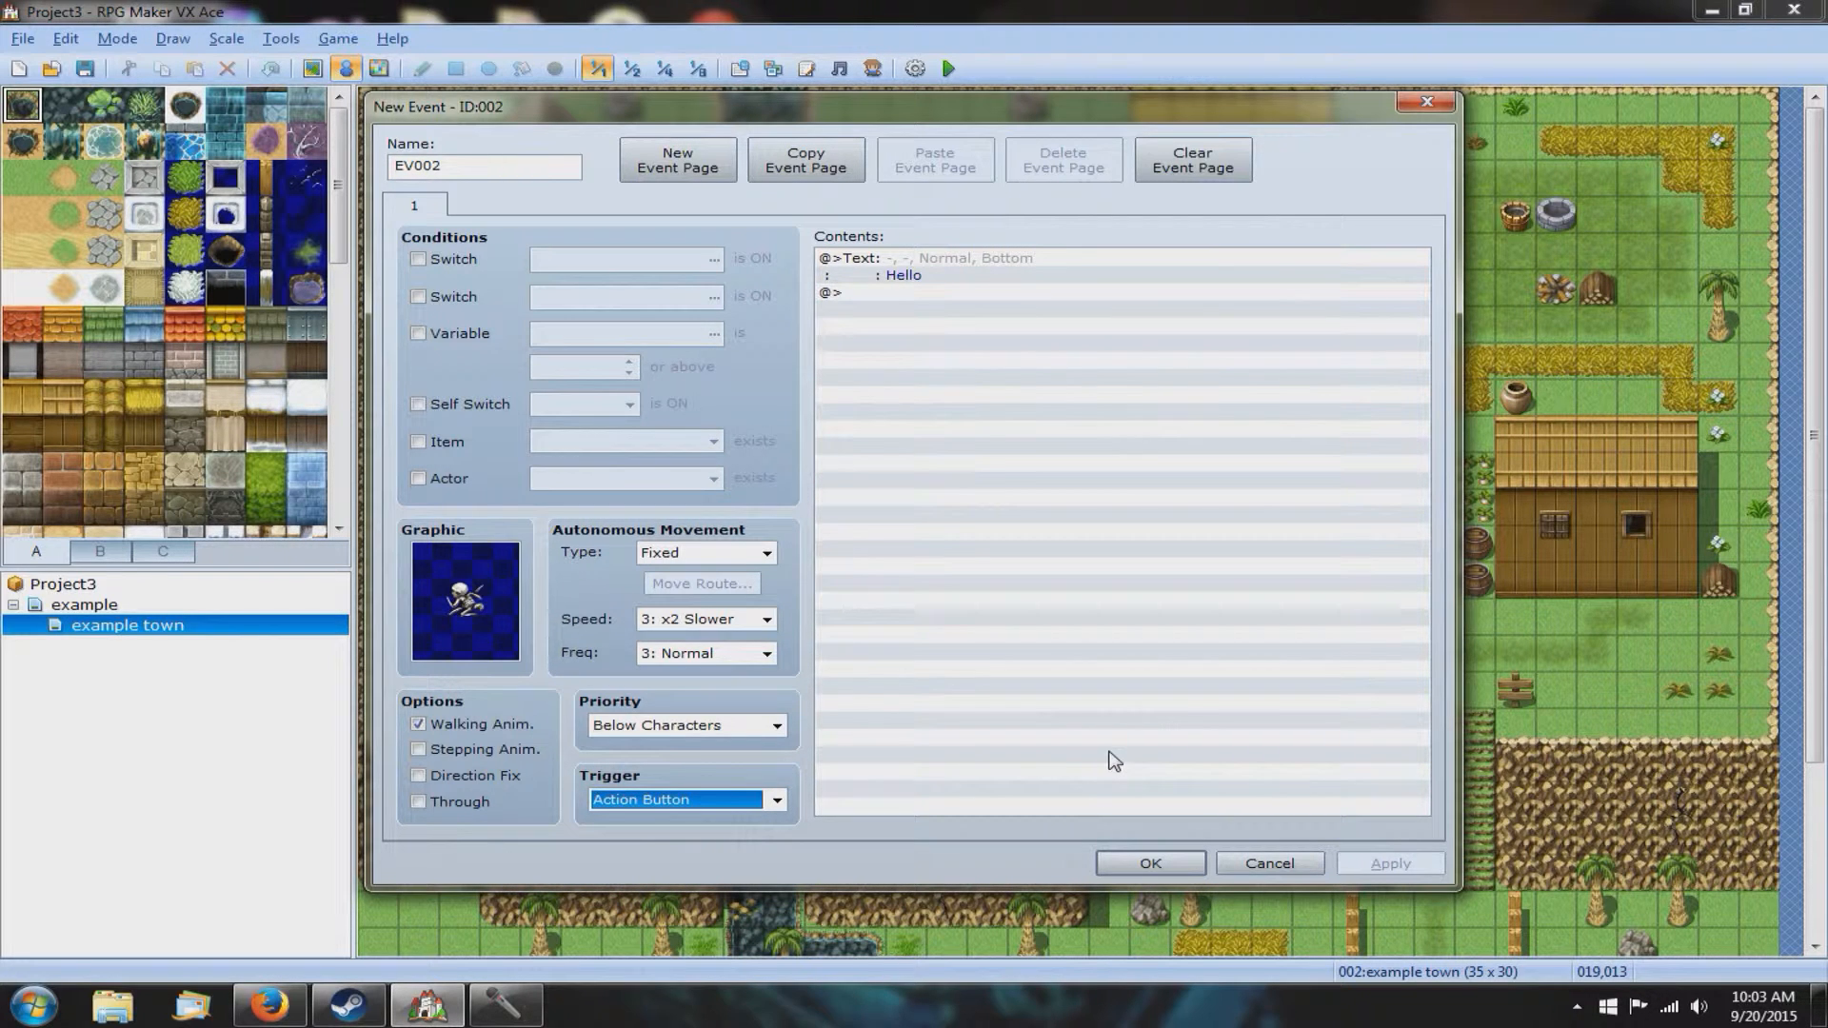
key(Return)
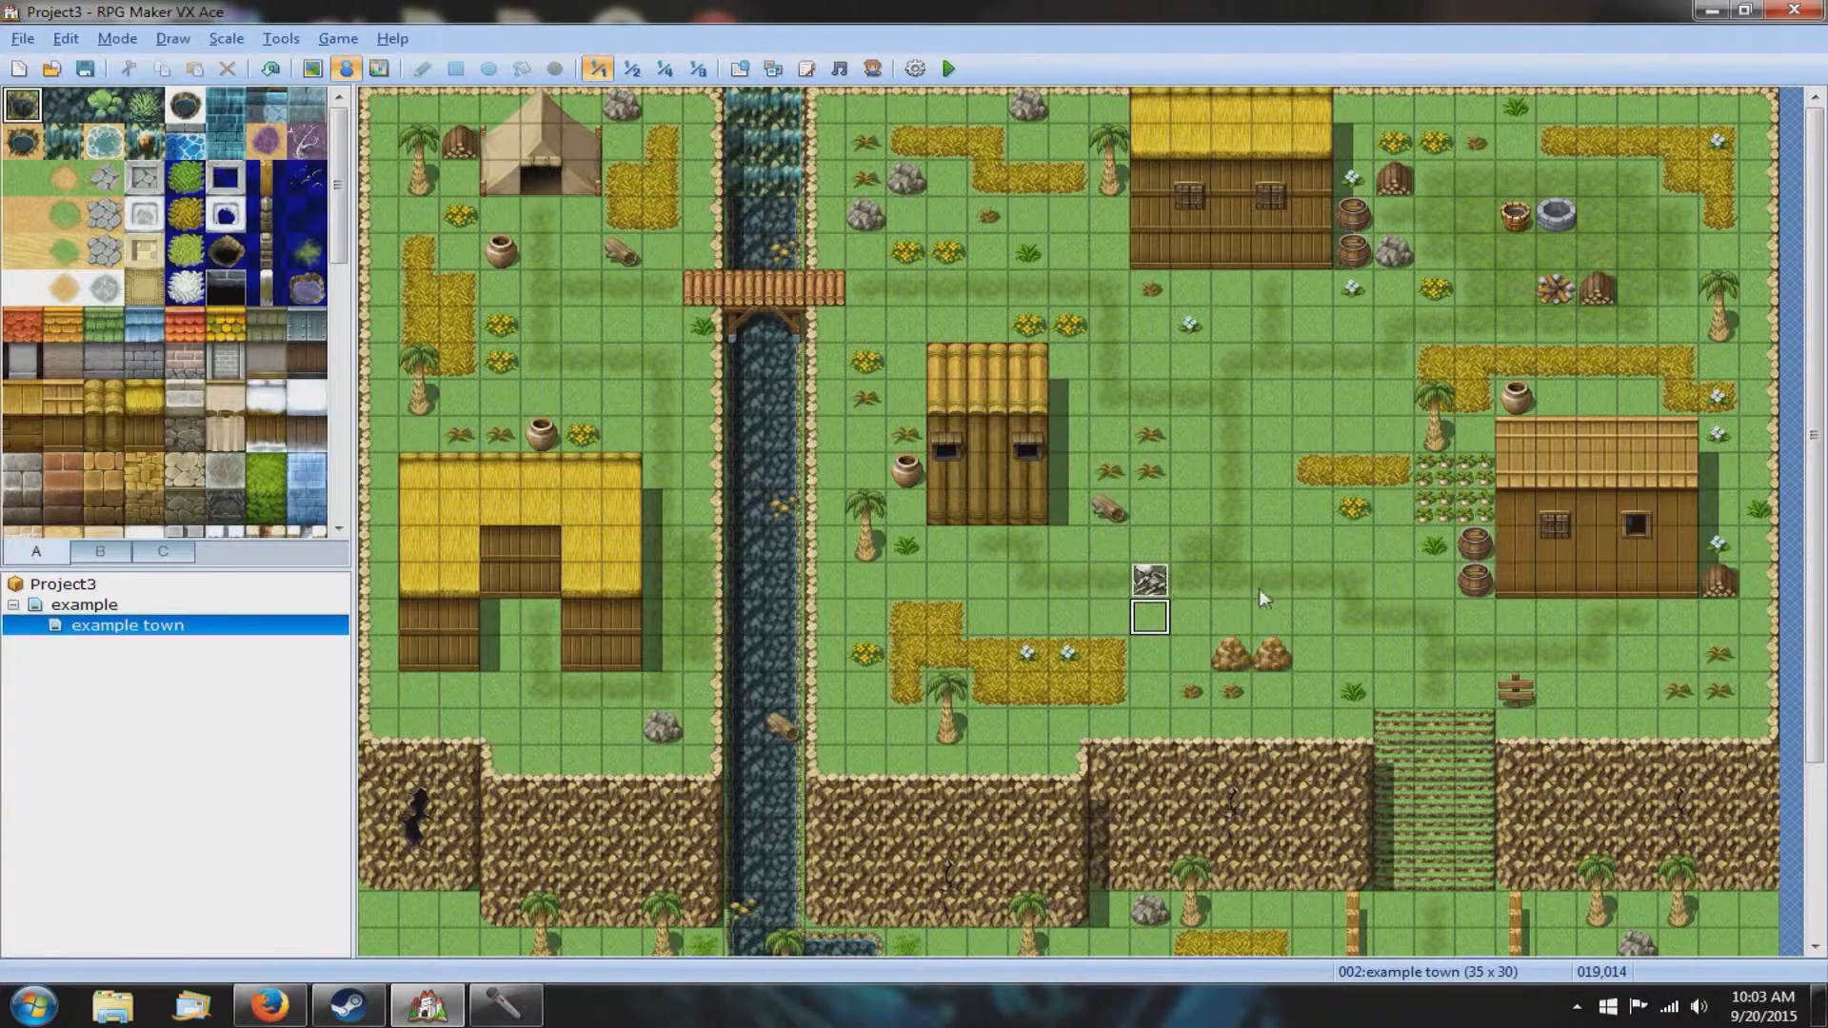
Step: Set the player's starting position on tile 022,013, three tiles to the right of the skeleton event
right_click(1288, 584)
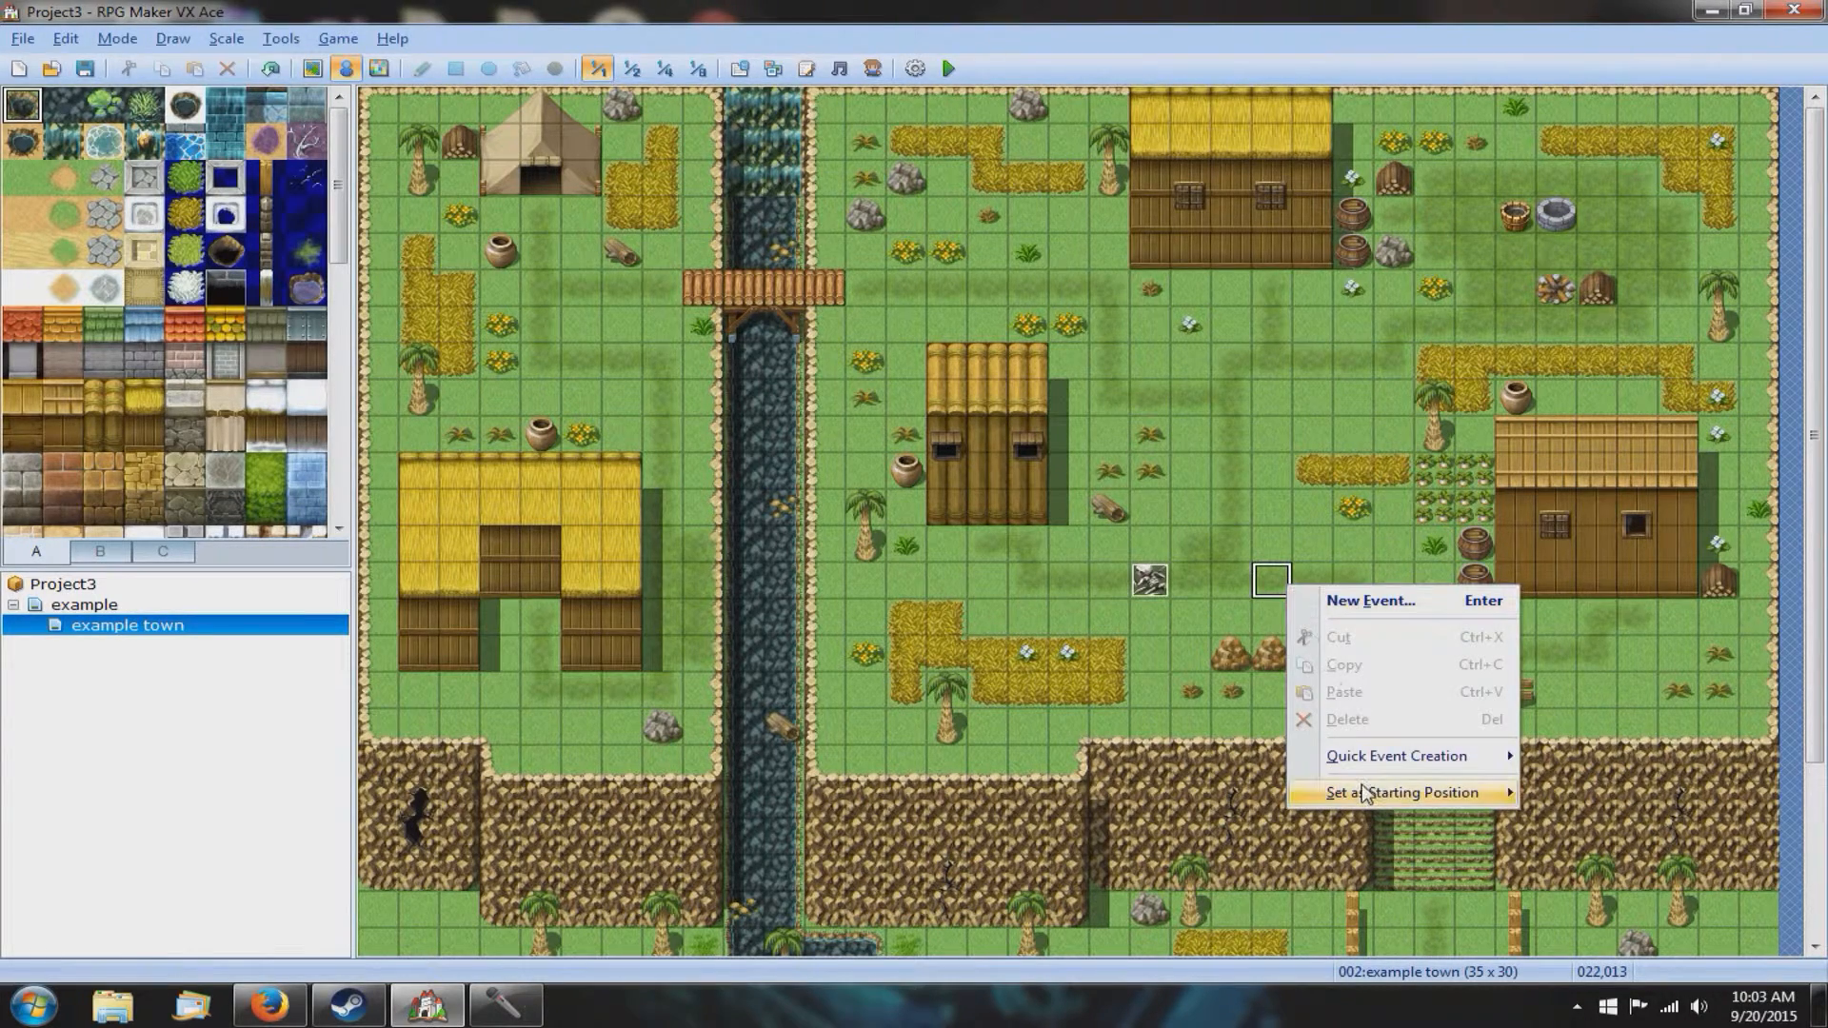
mouse_move(1365, 792)
click(1573, 792)
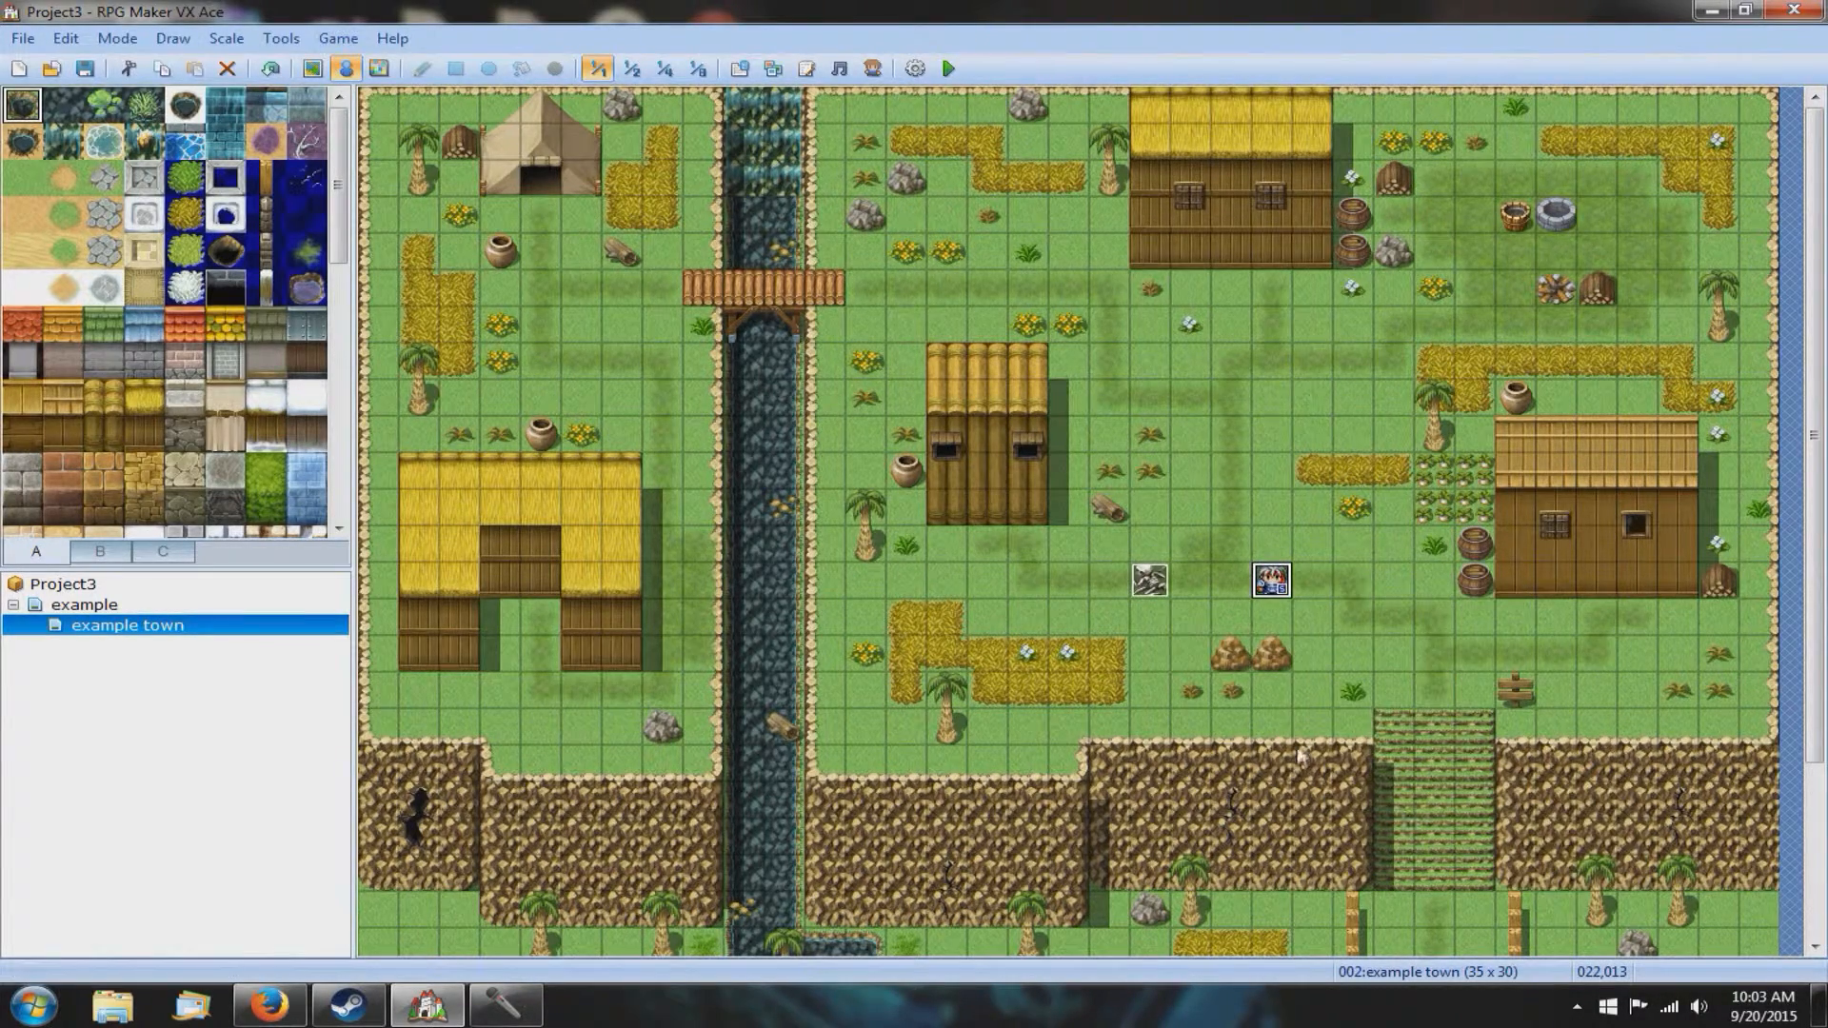
Step: Save the project and playtest it, walking the player left up to the skeleton before closing the game
click(948, 69)
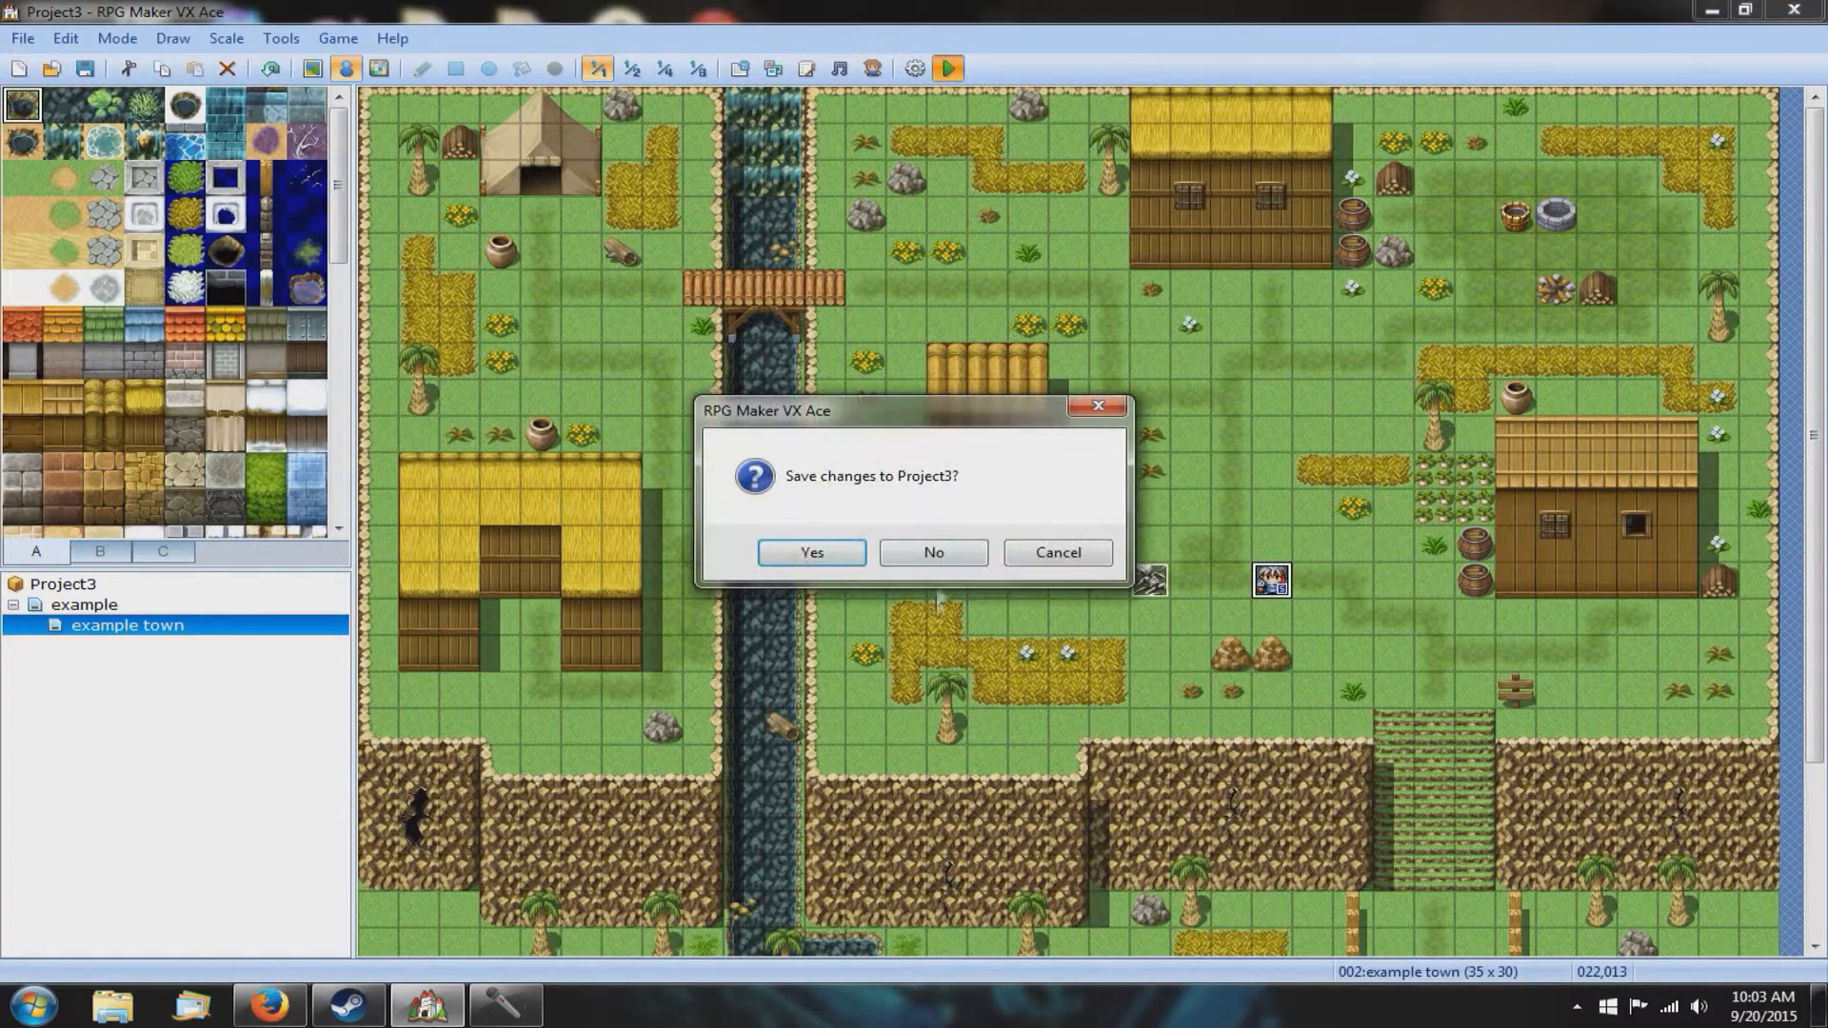
click(810, 553)
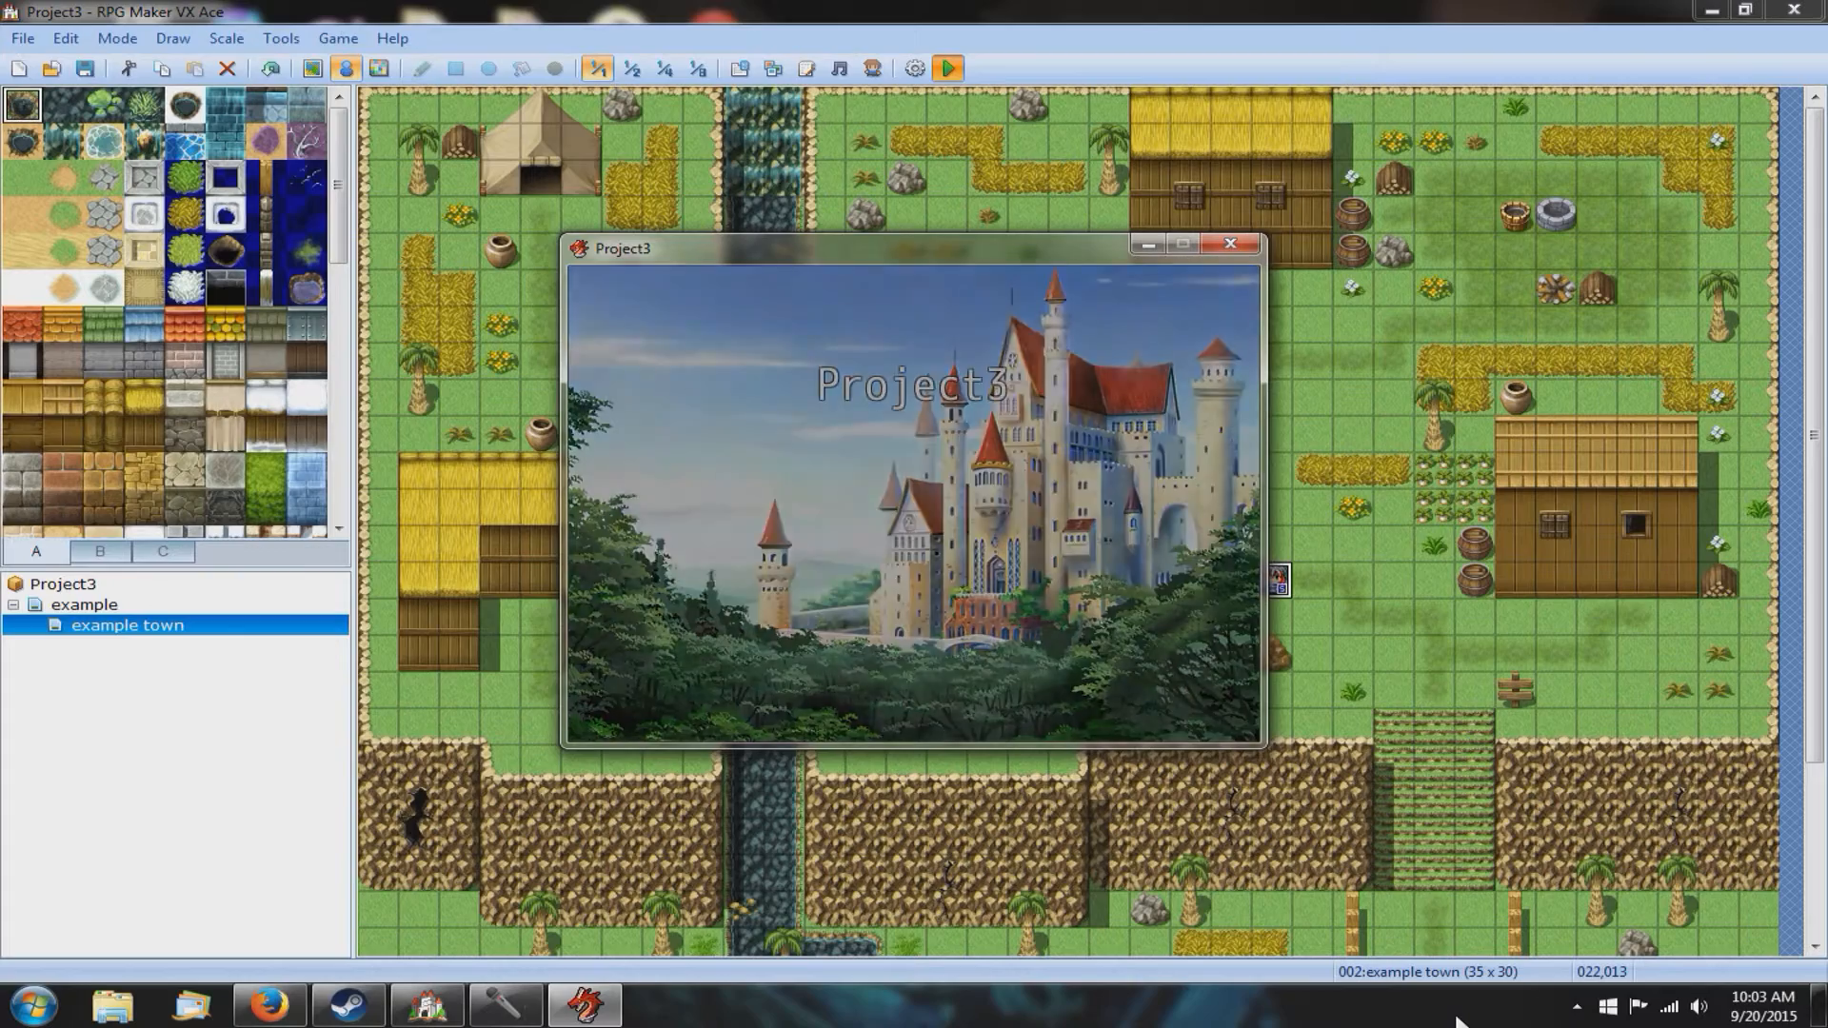
key(Left)
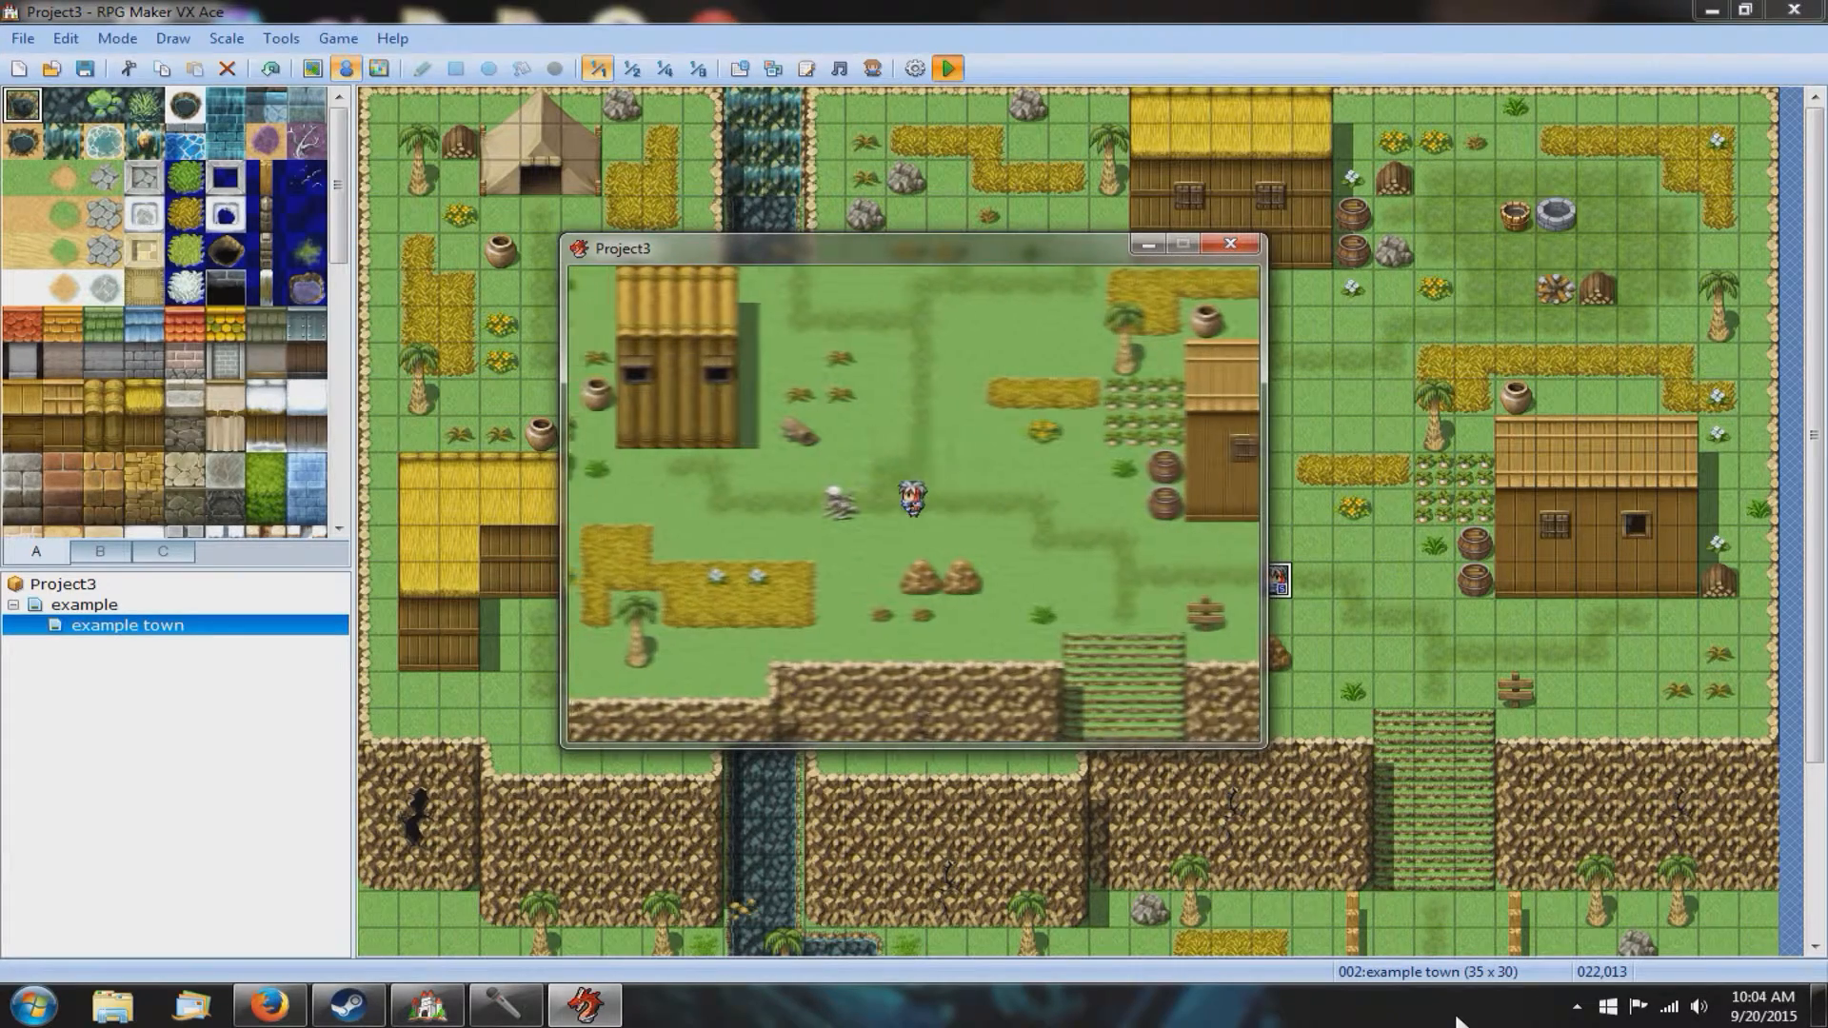
key(Left)
click(1230, 243)
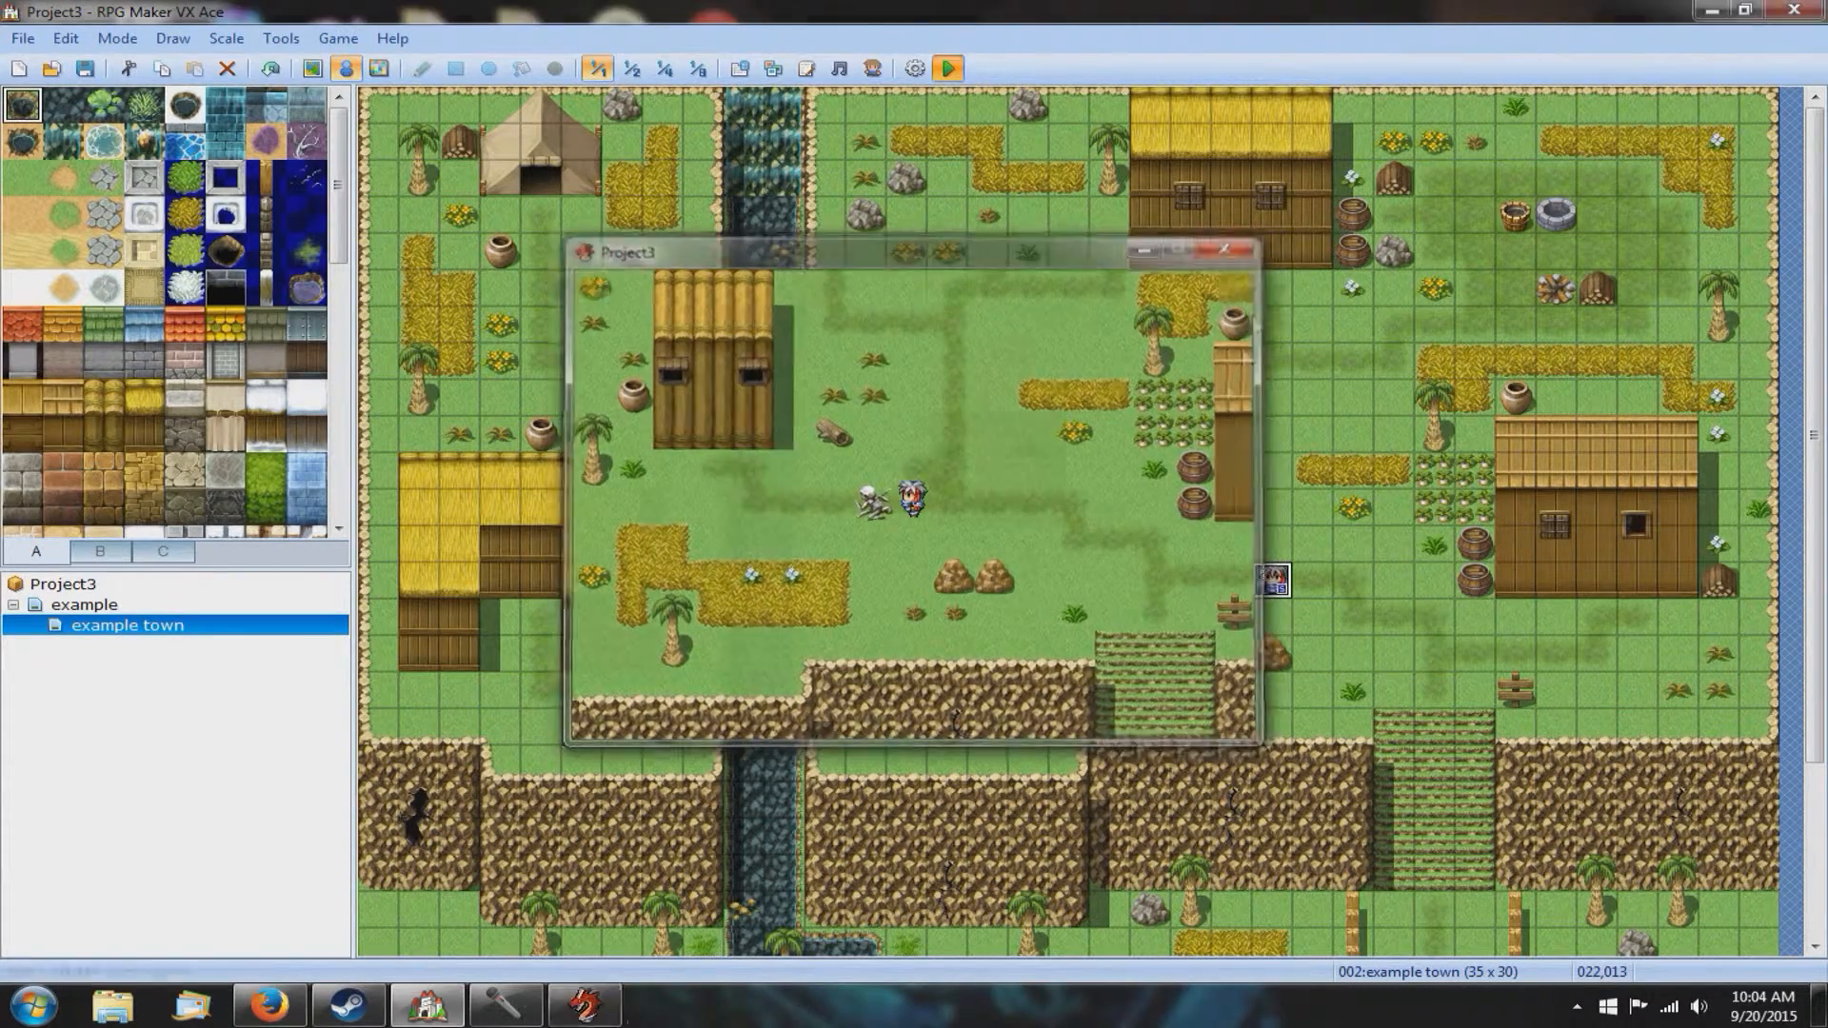
Step: Set the skeleton event's priority to Same as Characters and accept the edit
double_click(1152, 582)
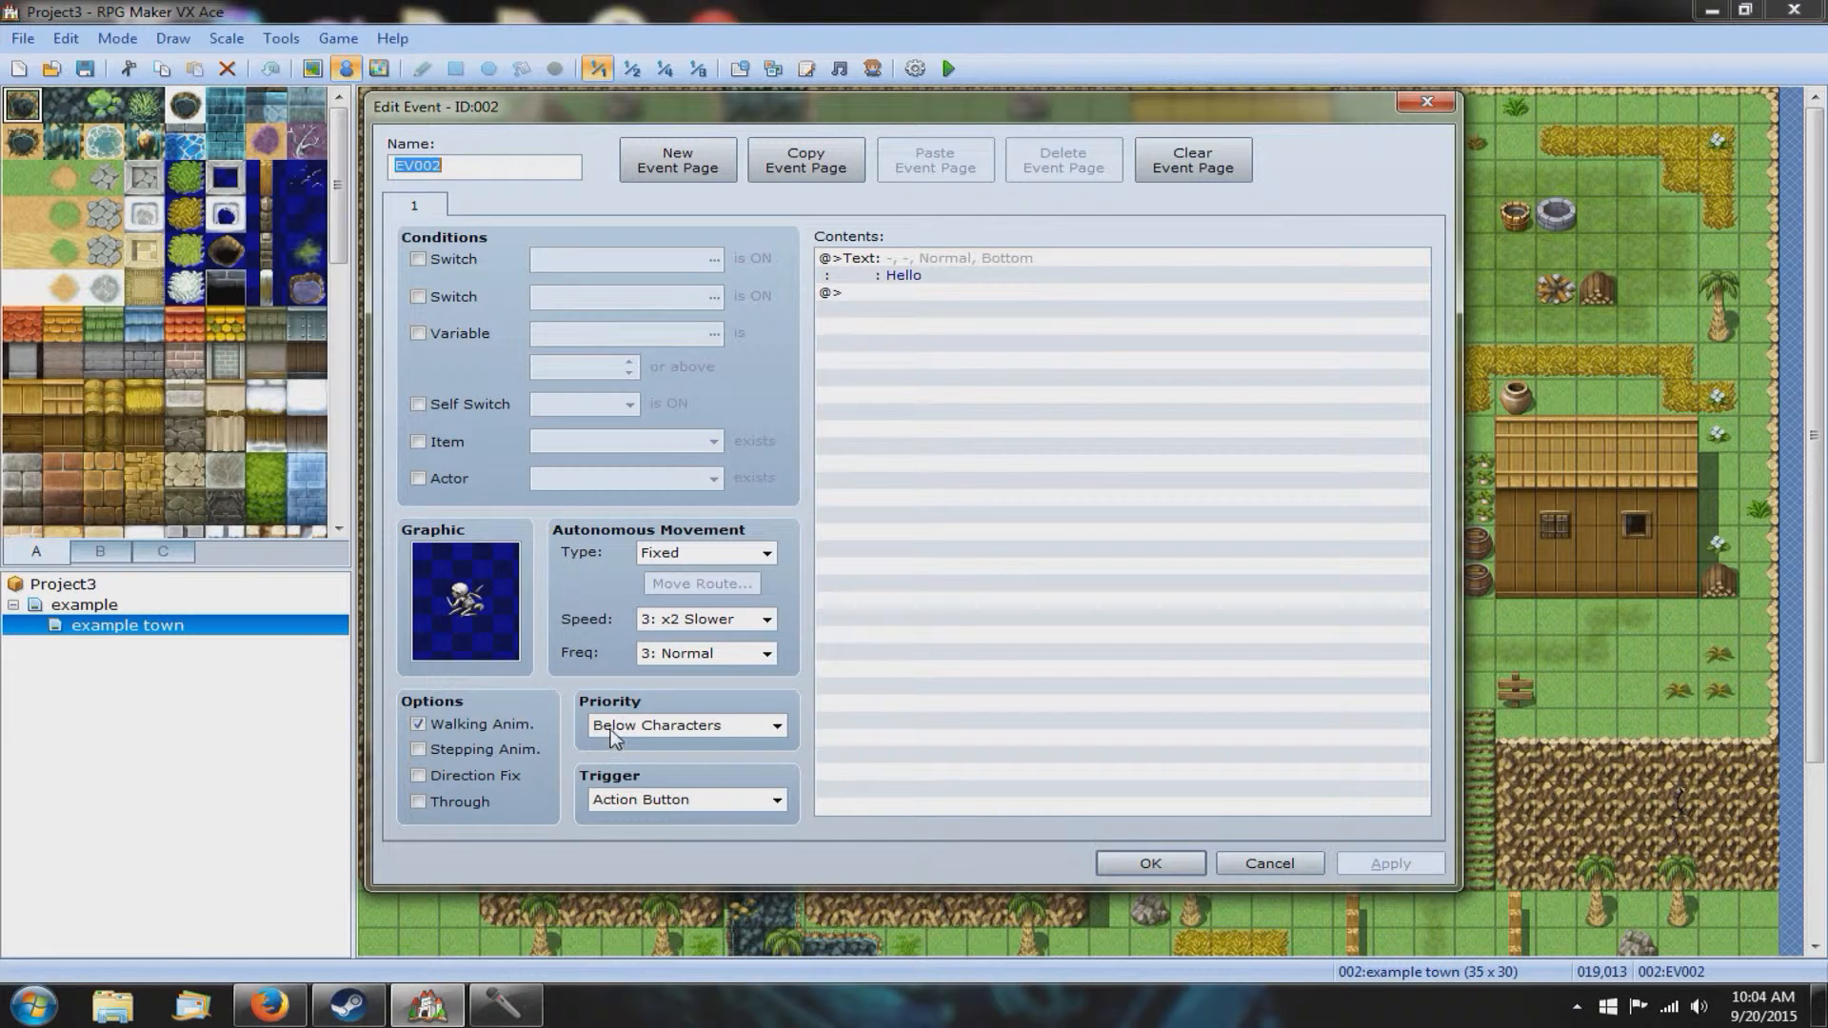
click(773, 727)
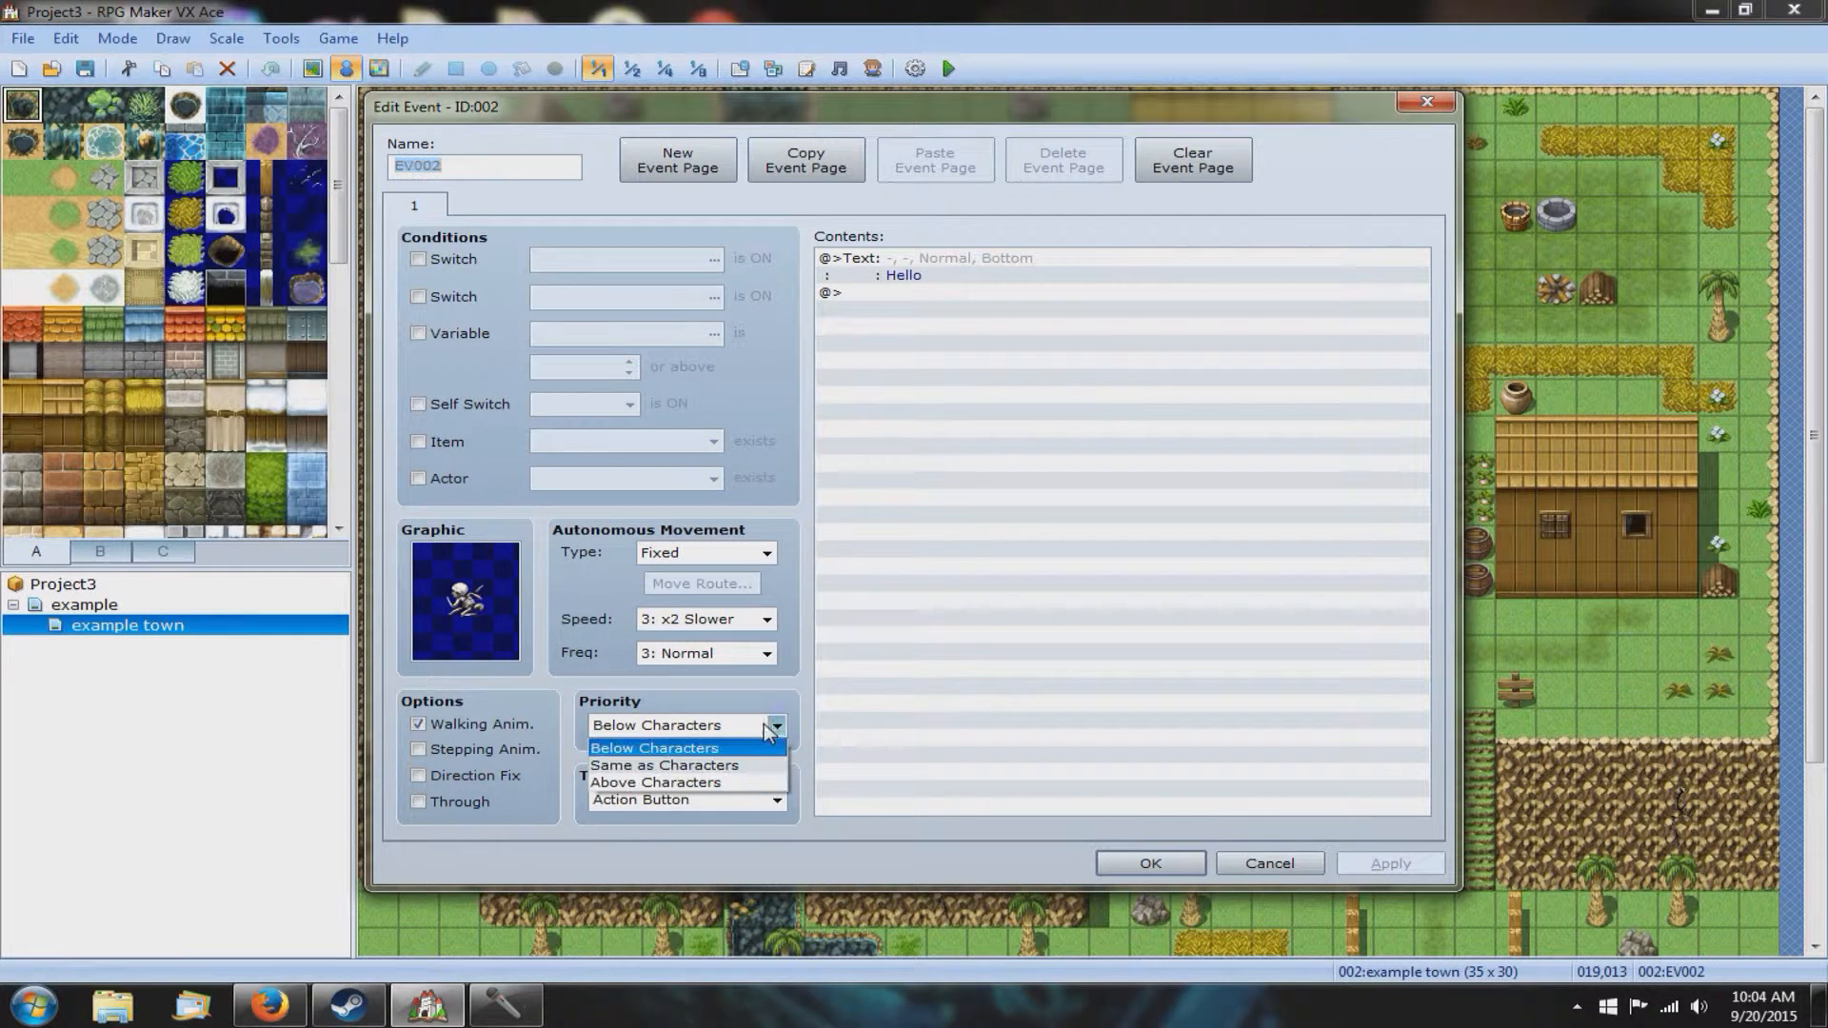
click(700, 765)
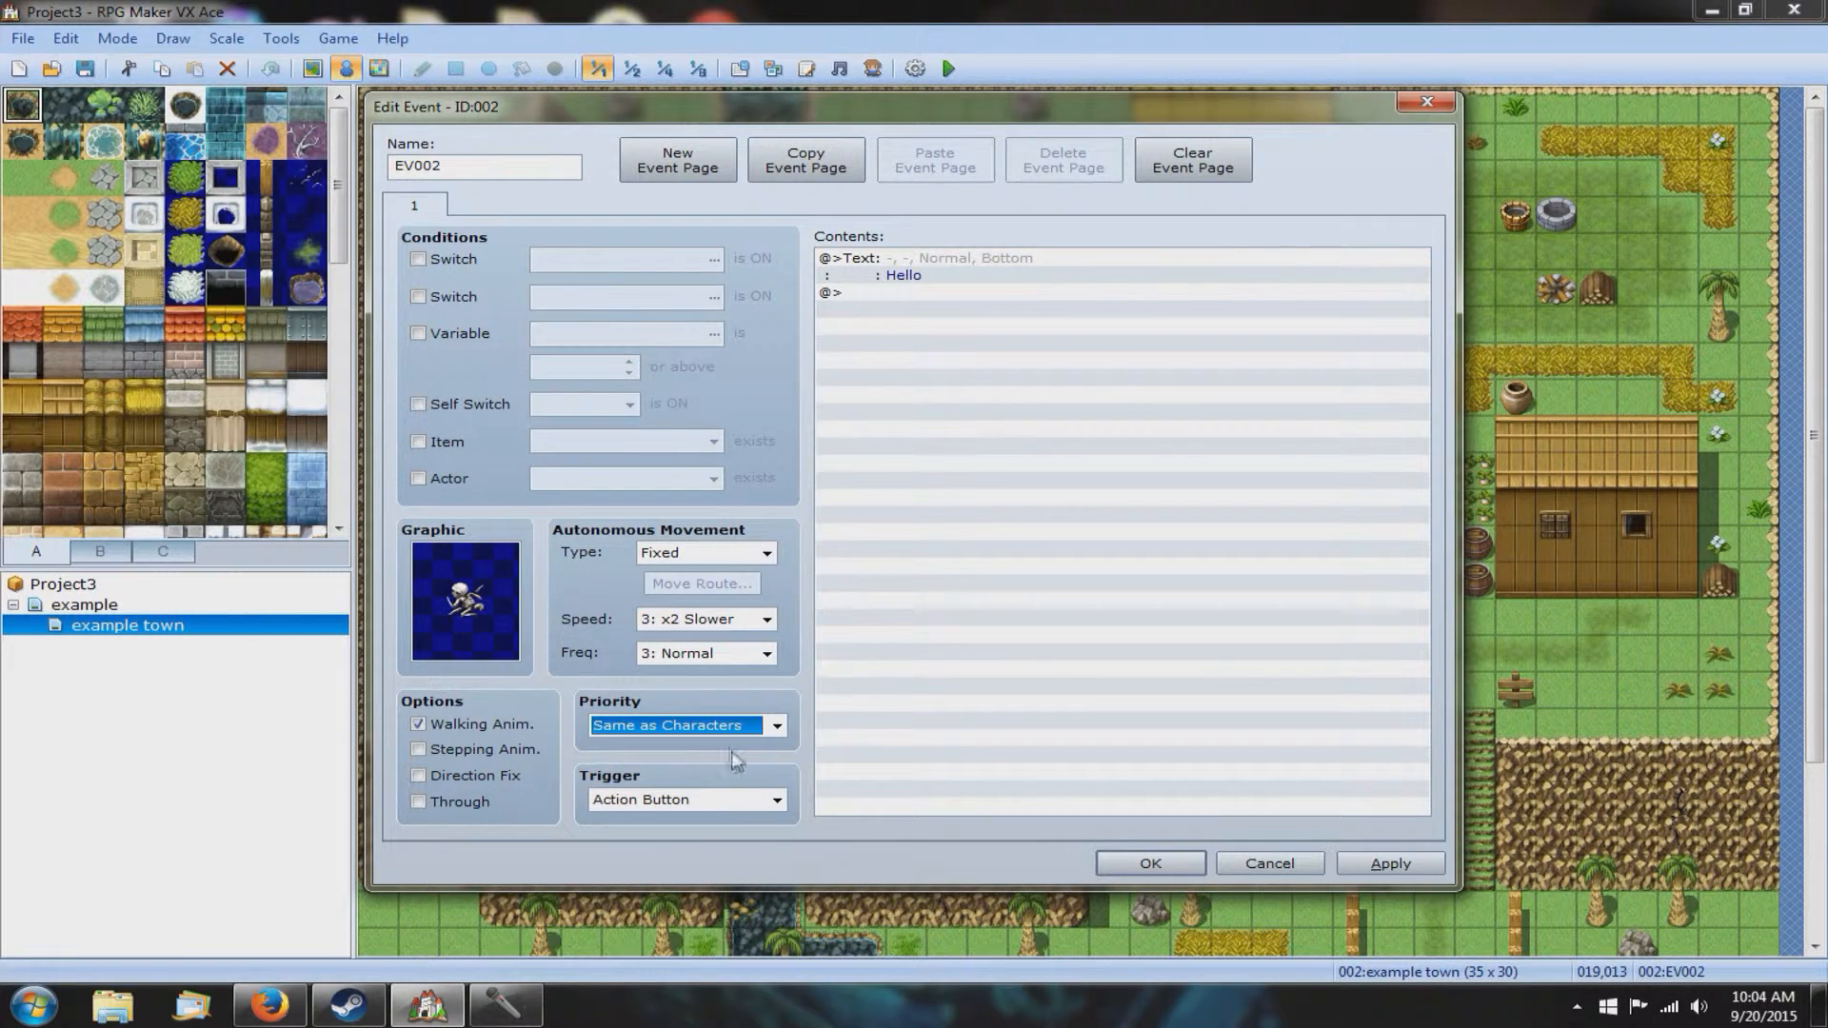
click(782, 727)
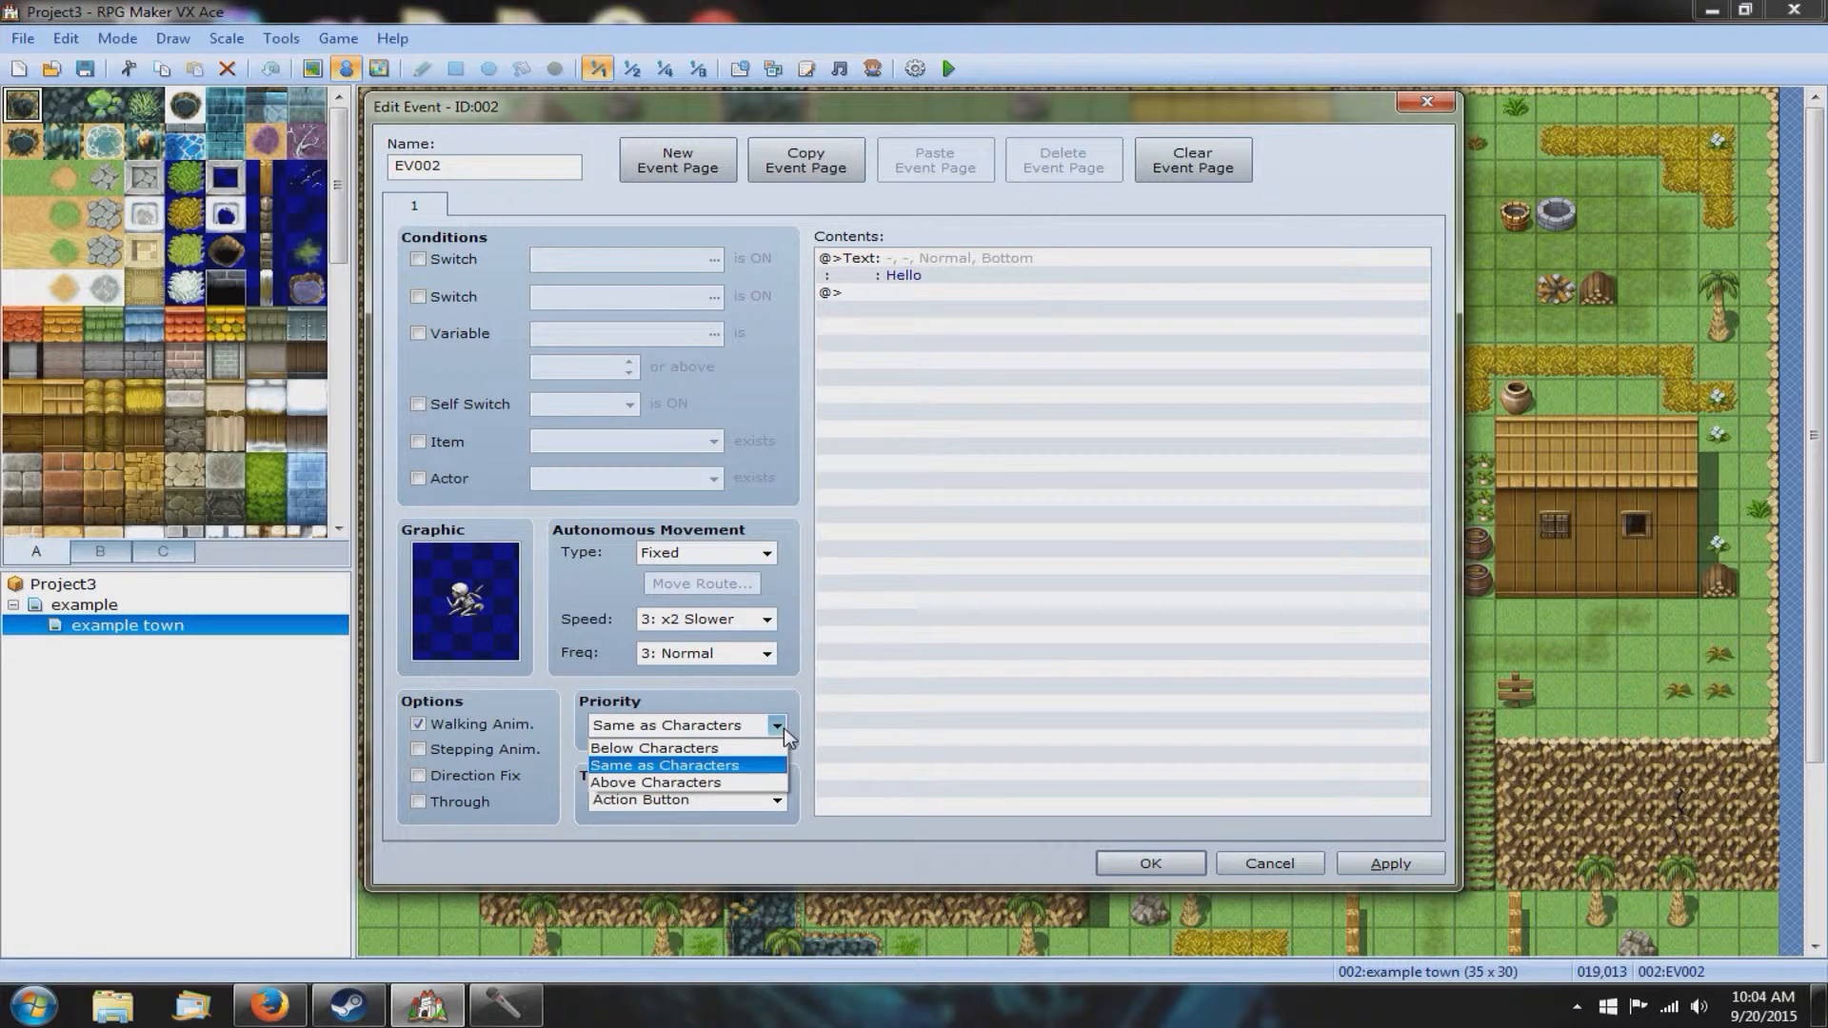
click(670, 767)
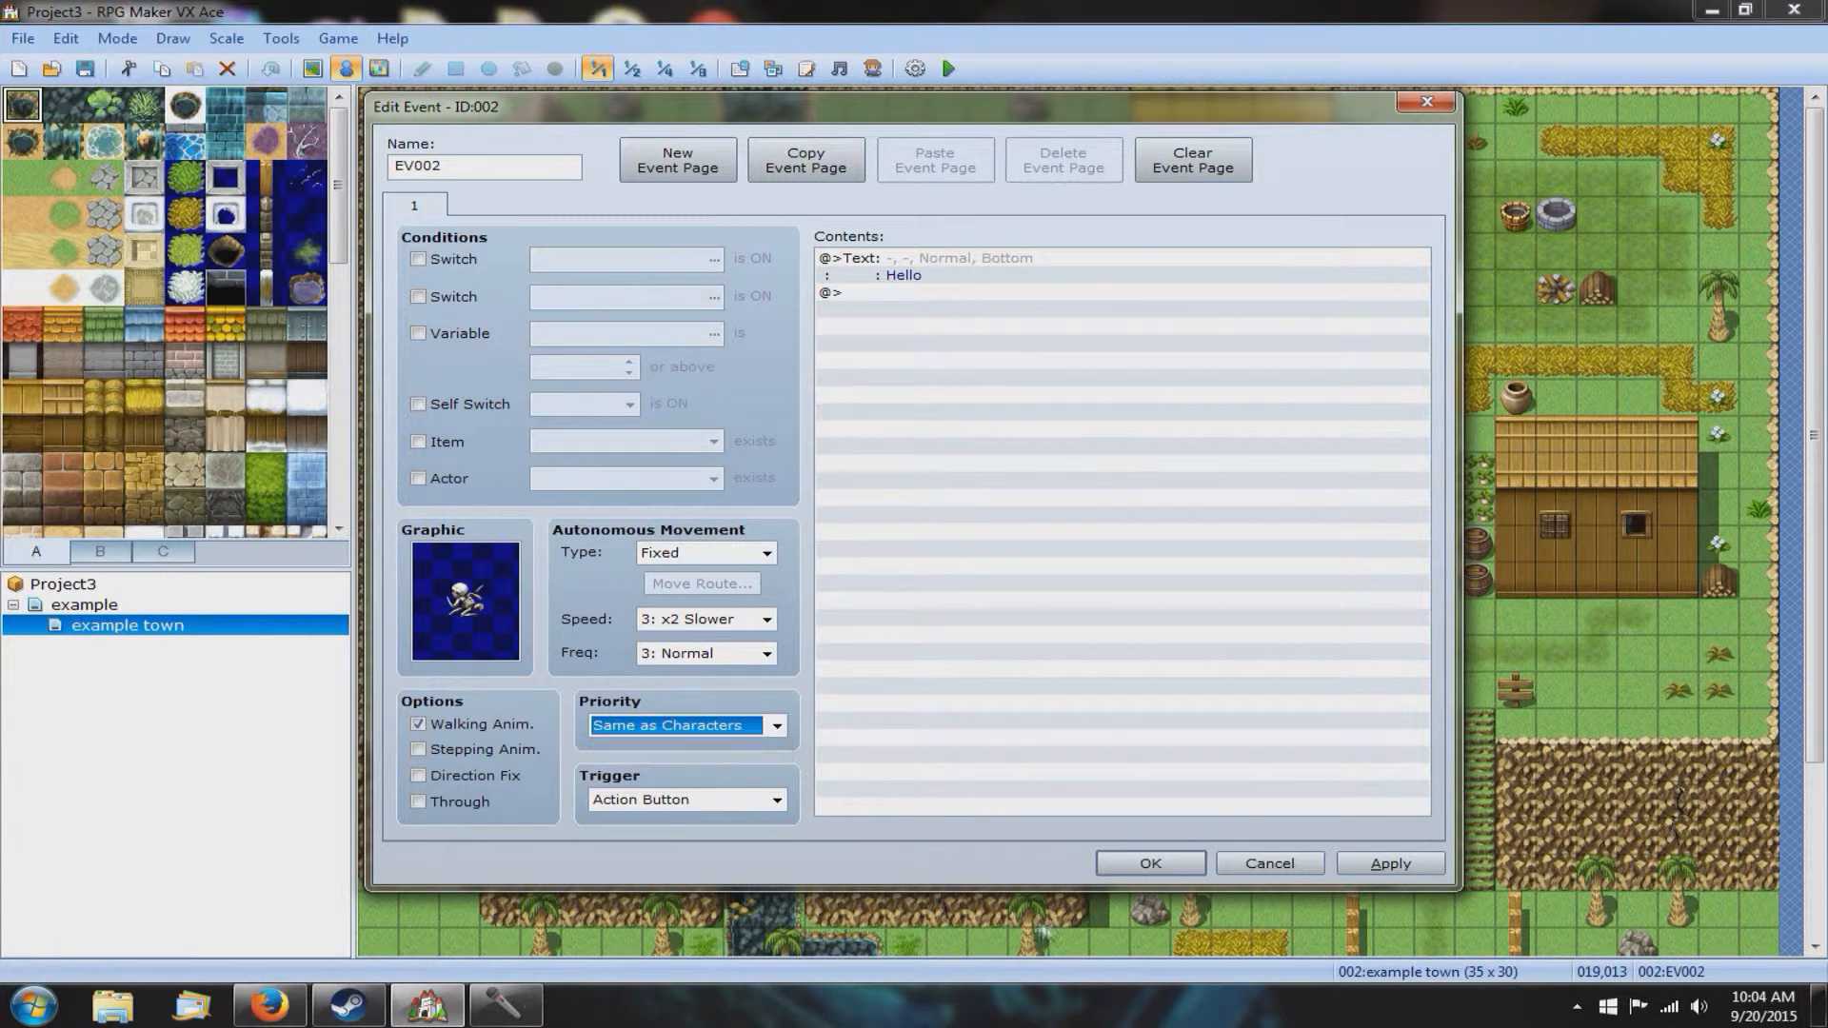
click(1137, 866)
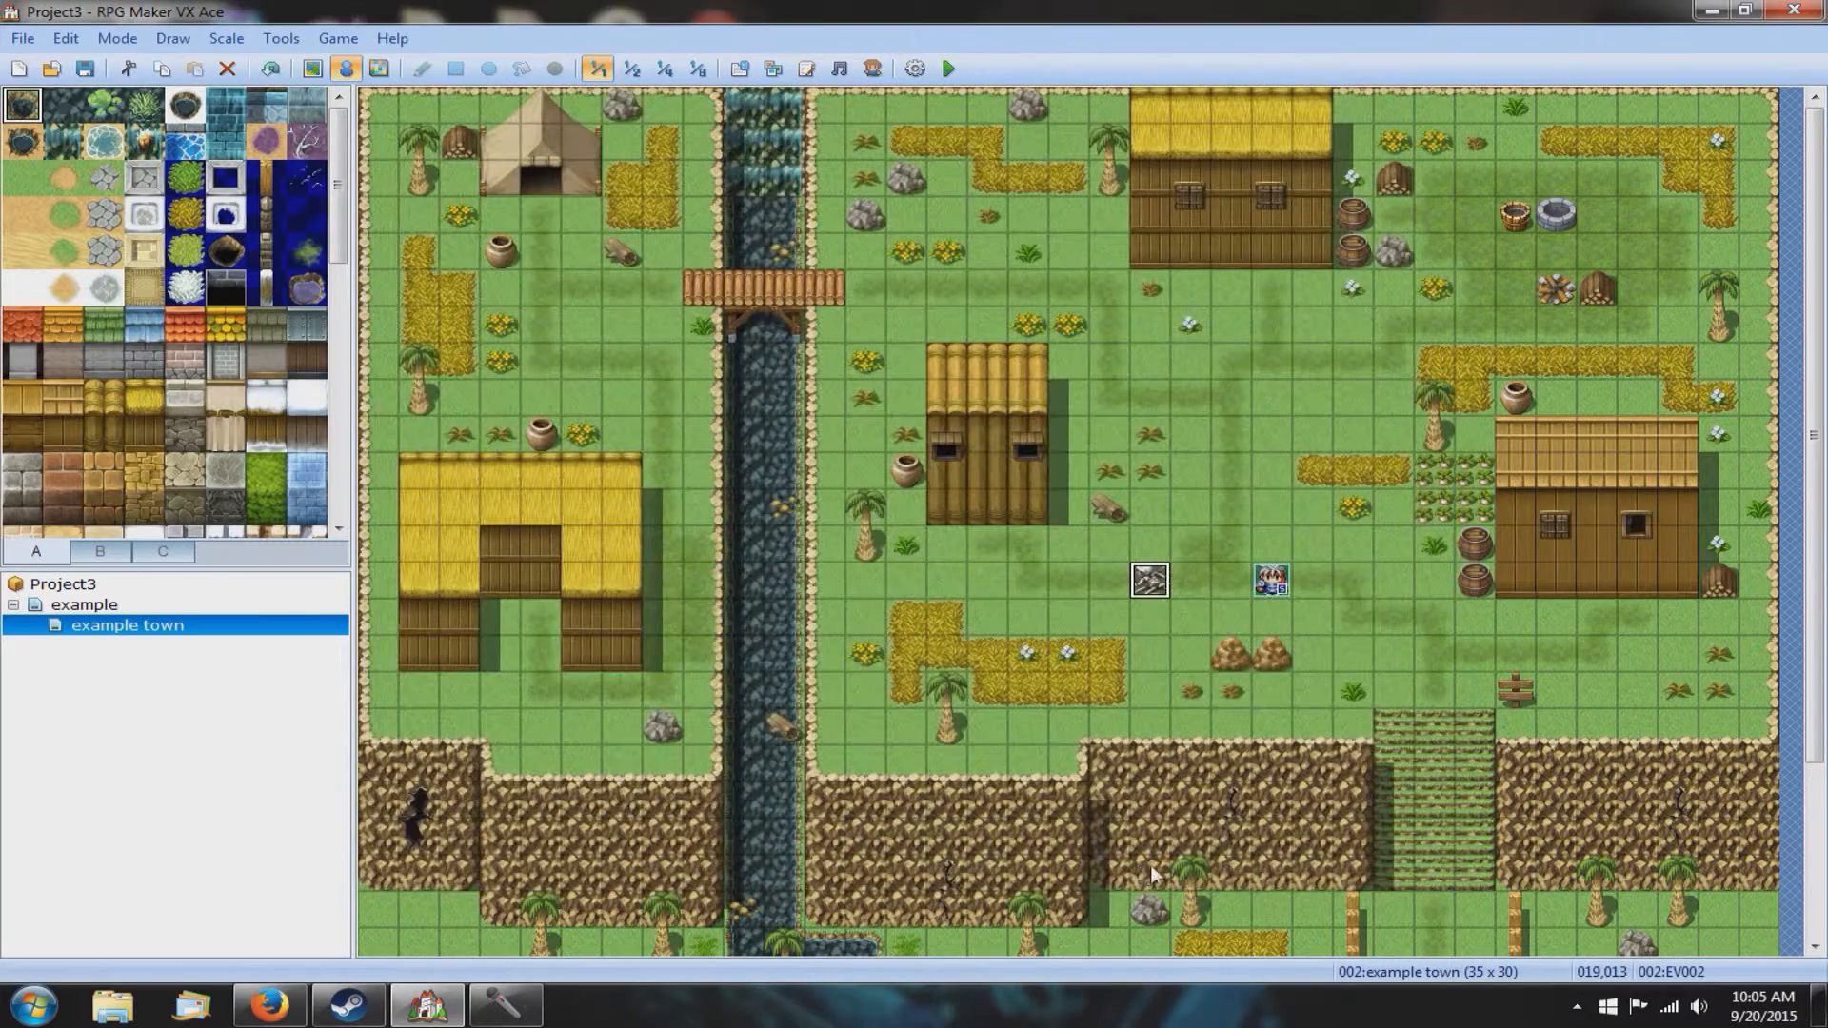
Step: Save and playtest the project again, walking the player left to the skeleton and interacting with it
click(948, 68)
click(812, 547)
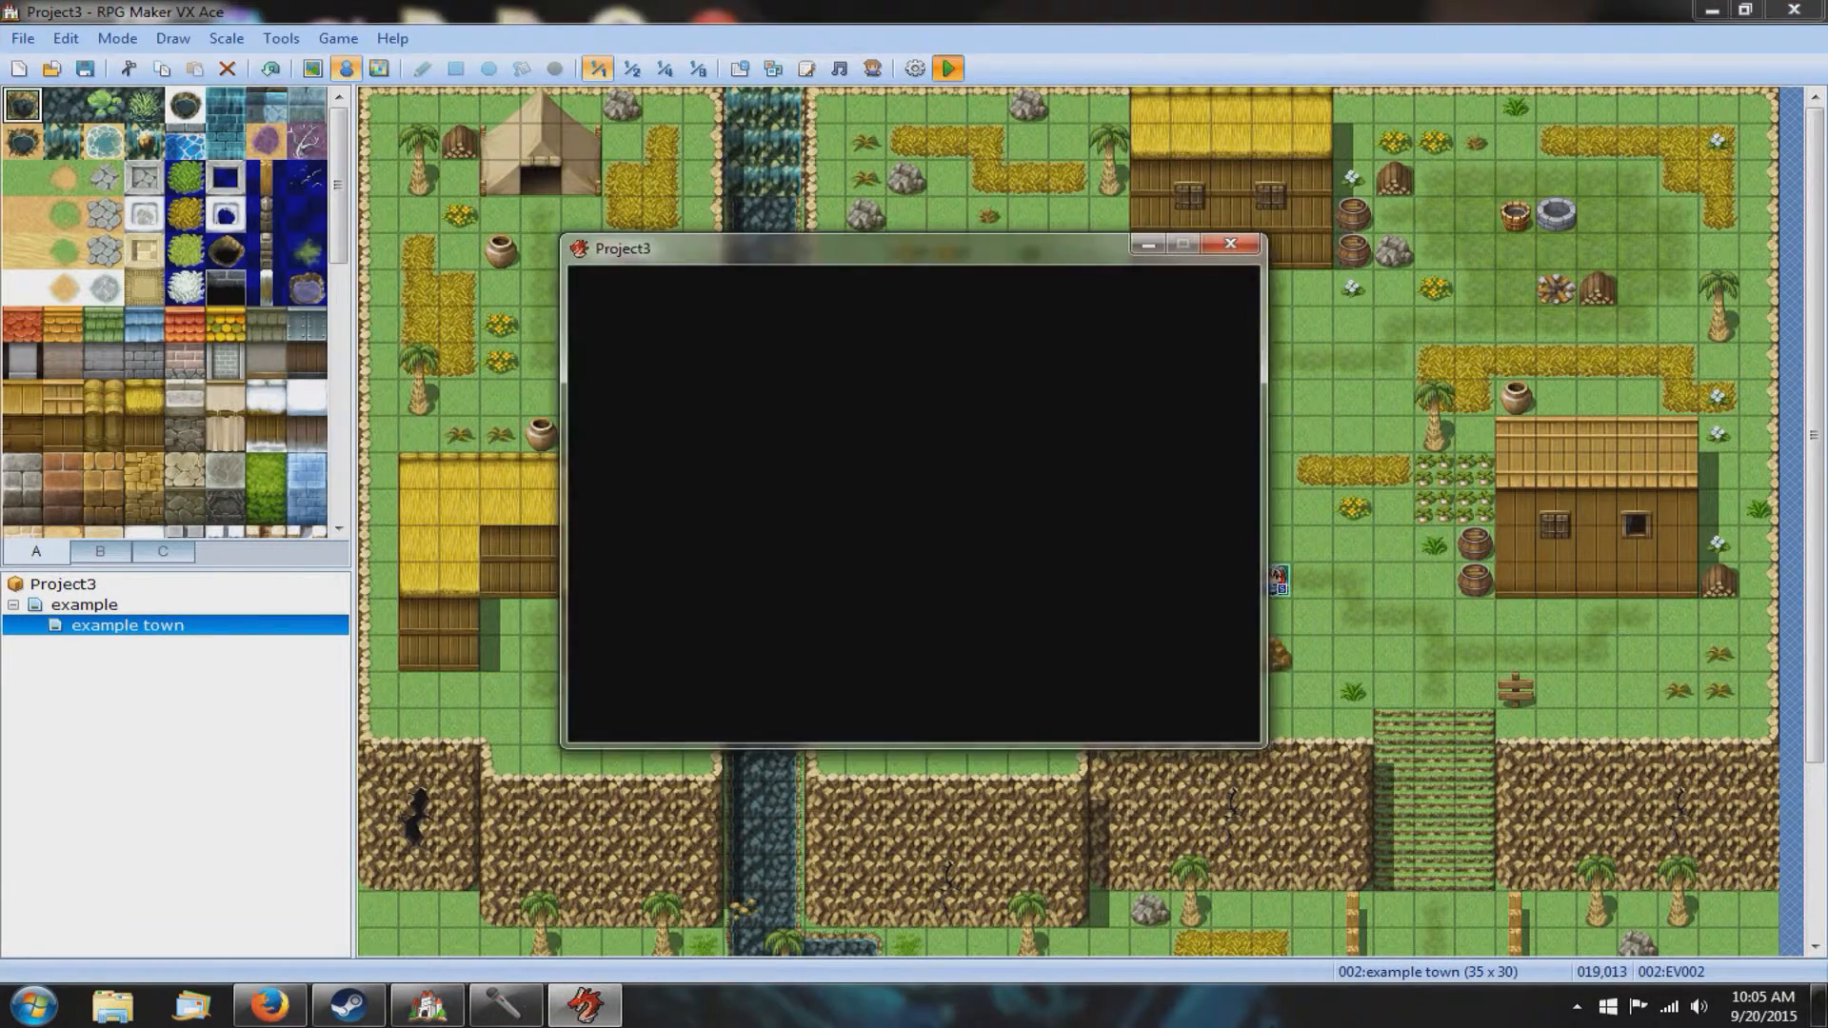
key(Return)
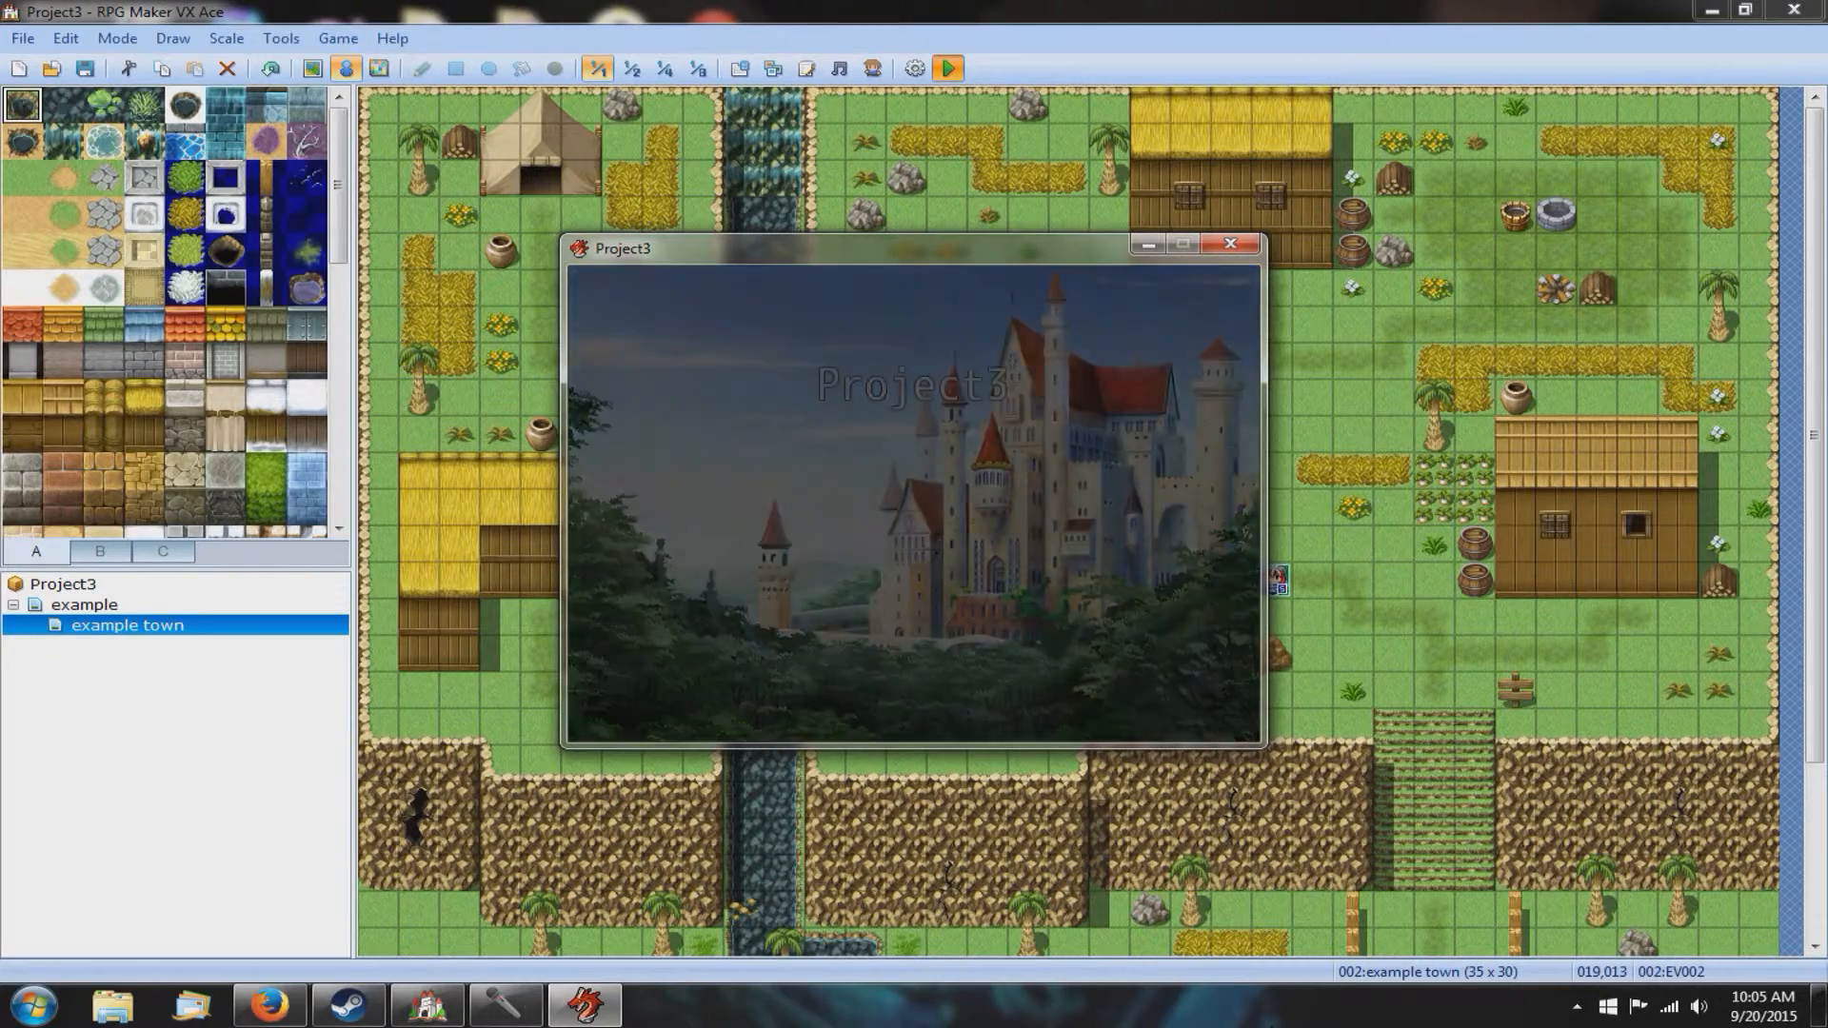
key(Left)
key(Left)
key(Return)
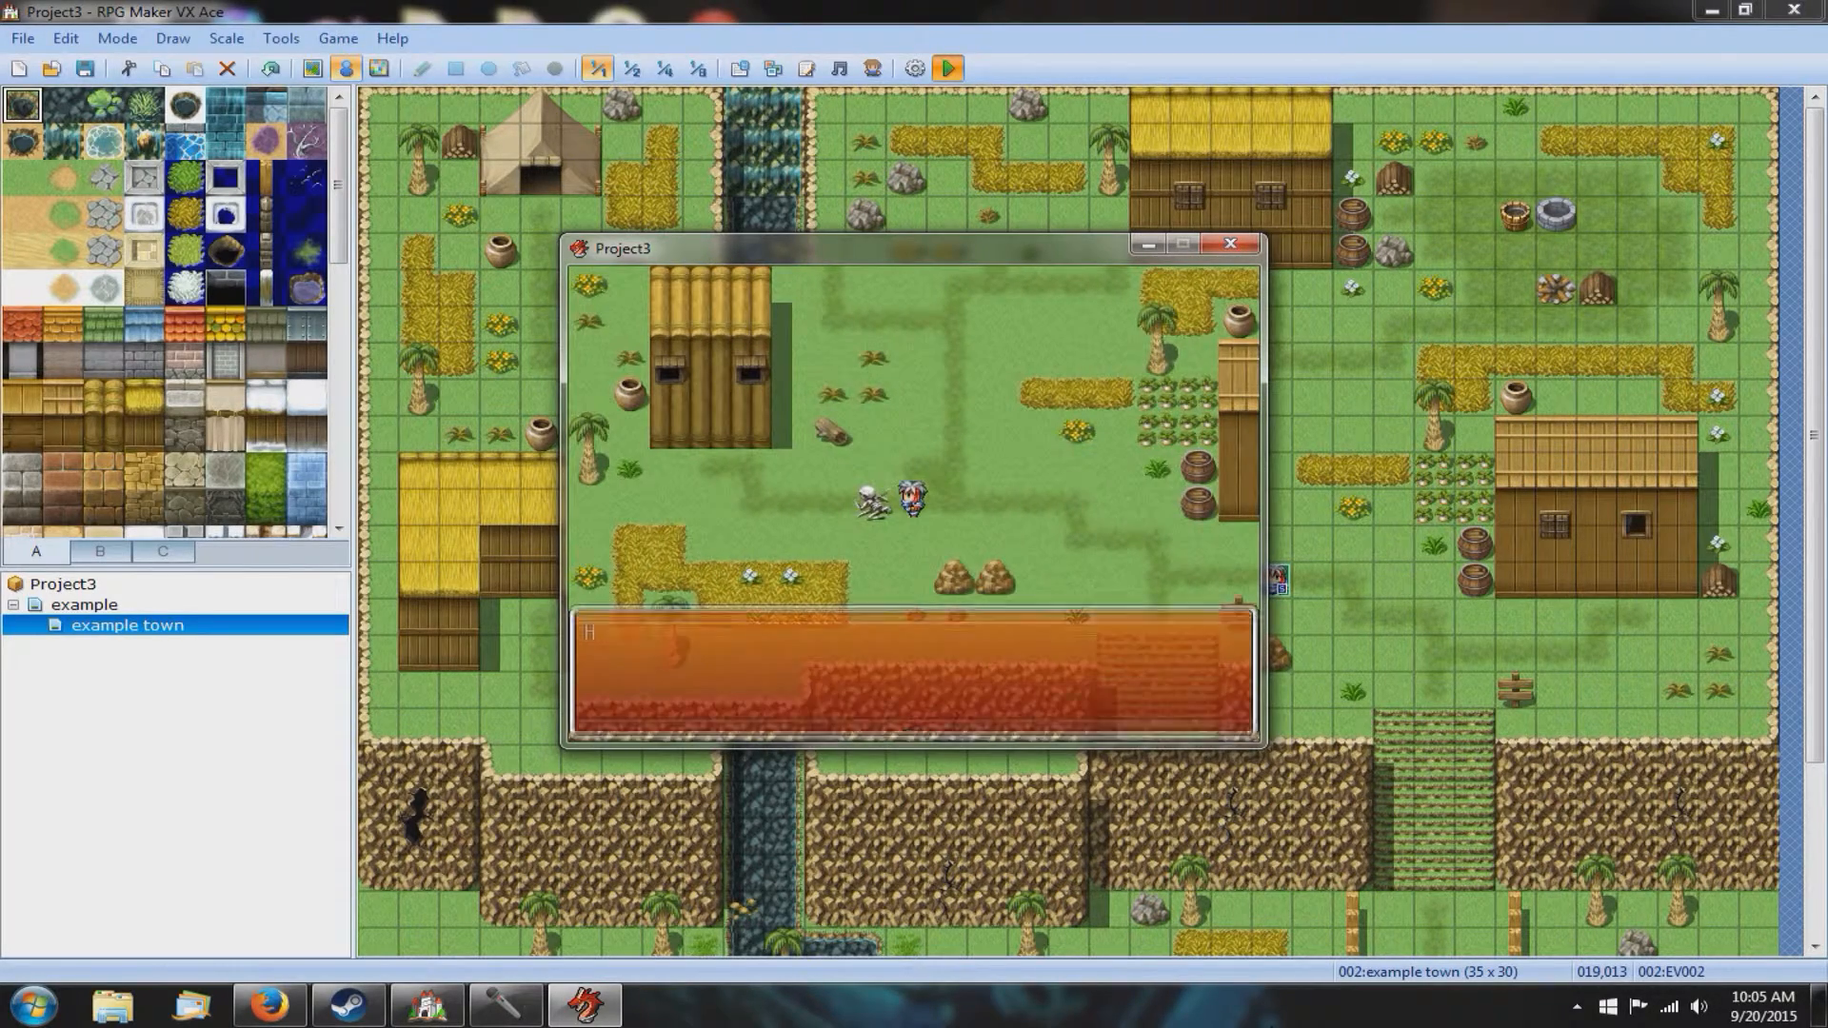
Step: Interact with the skeleton several more times in the playtest to repeat its message, and close the game
key(Return)
key(Return)
key(Return)
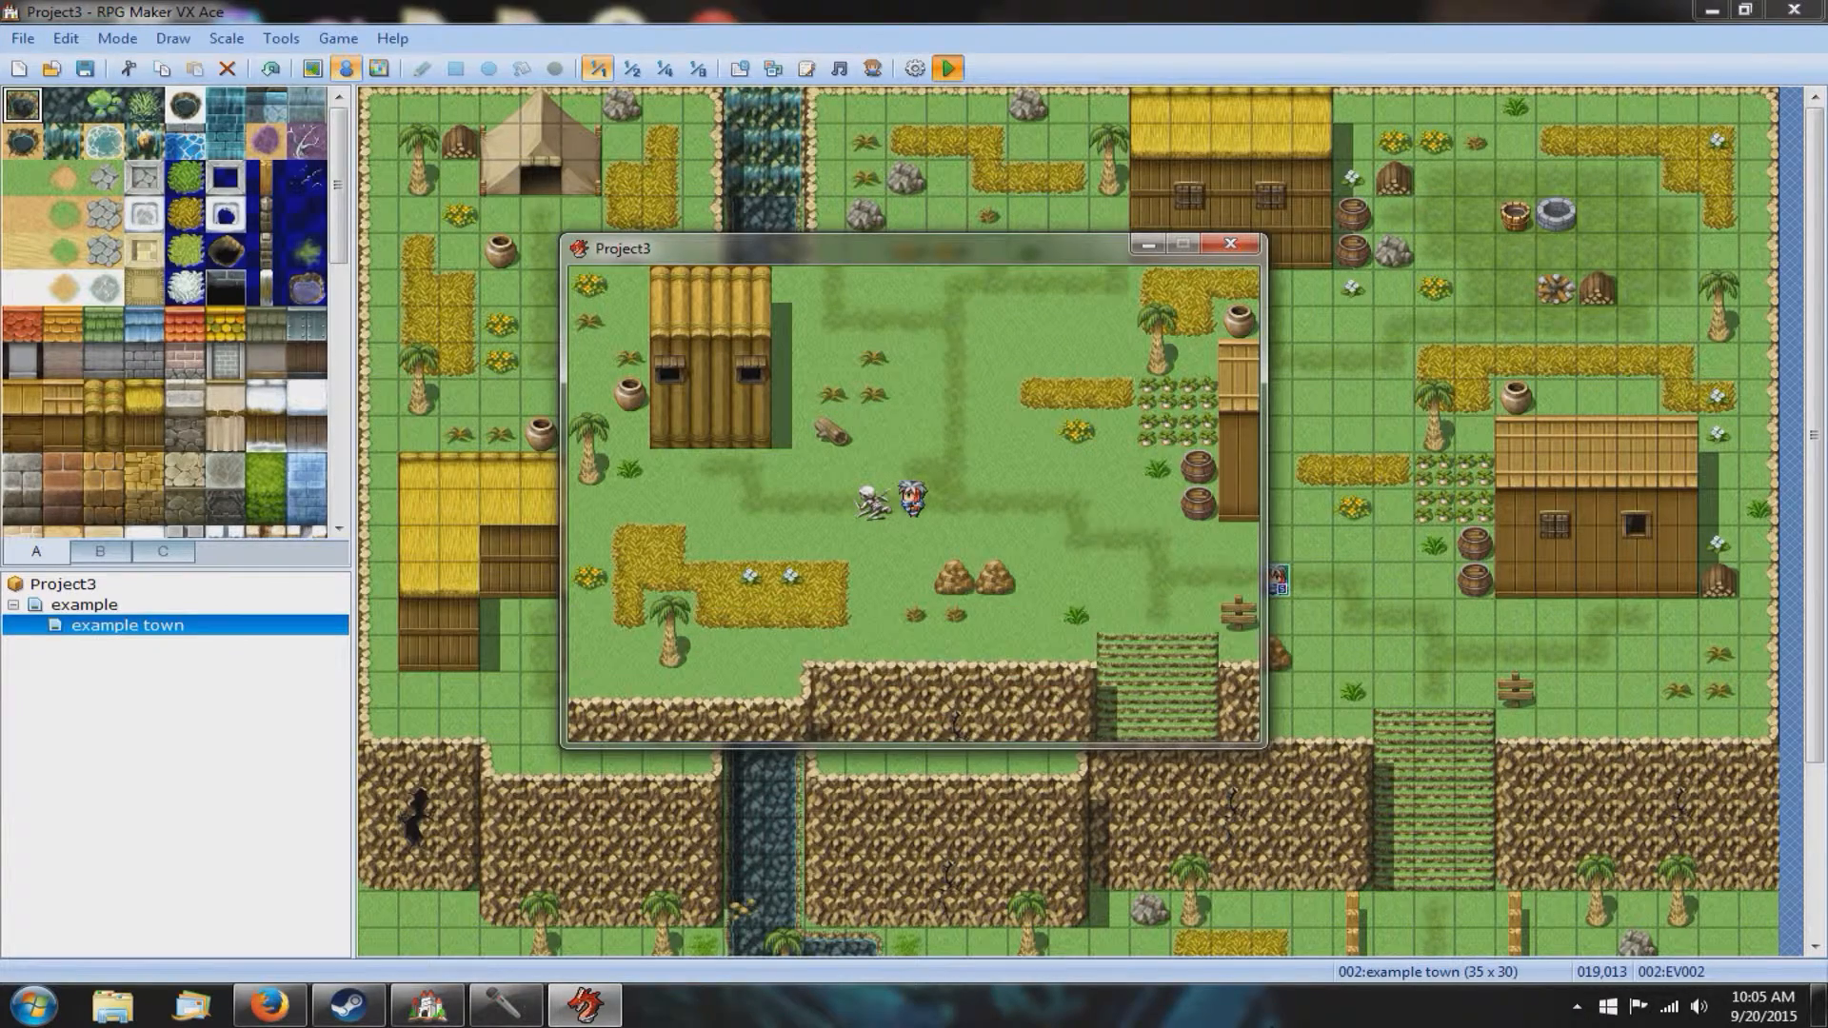
key(Return)
key(Return)
key(Return)
key(Return)
click(1230, 244)
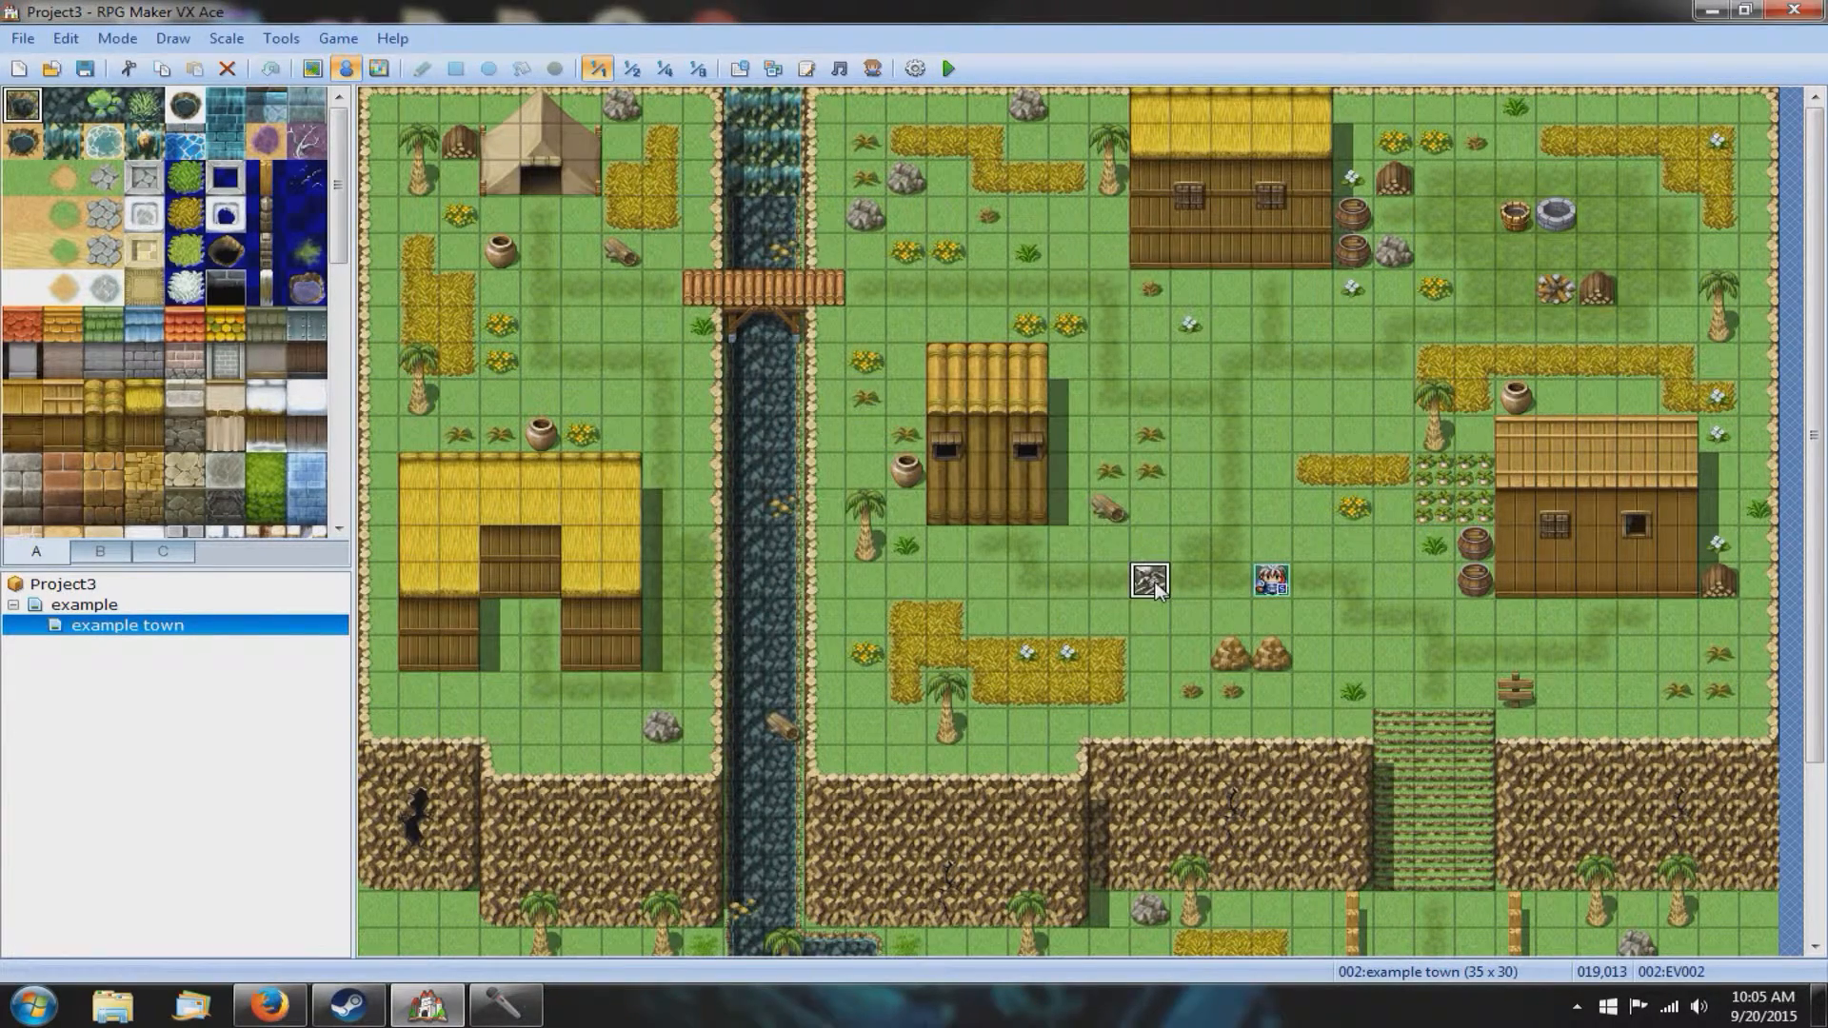
Step: Add a Show Choices command with the options Yes and No after the Hello text in the skeleton event
double_click(1153, 587)
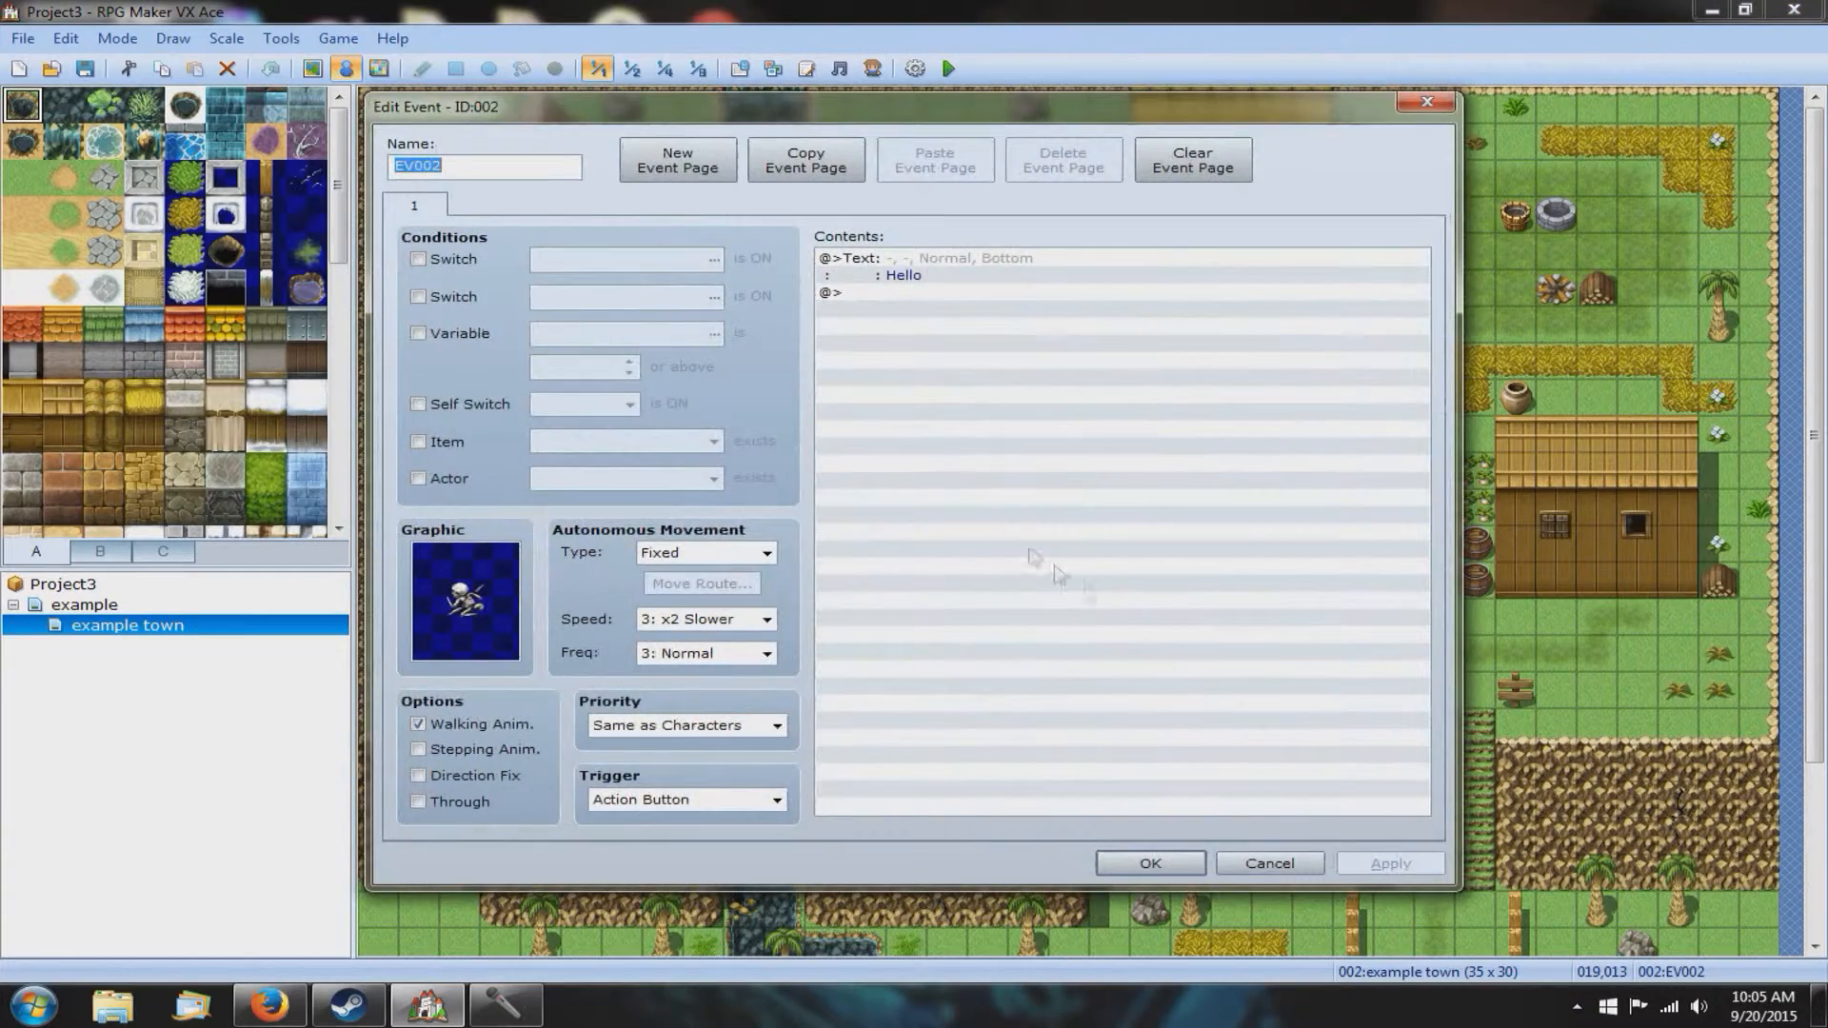
click(905, 293)
double_click(904, 295)
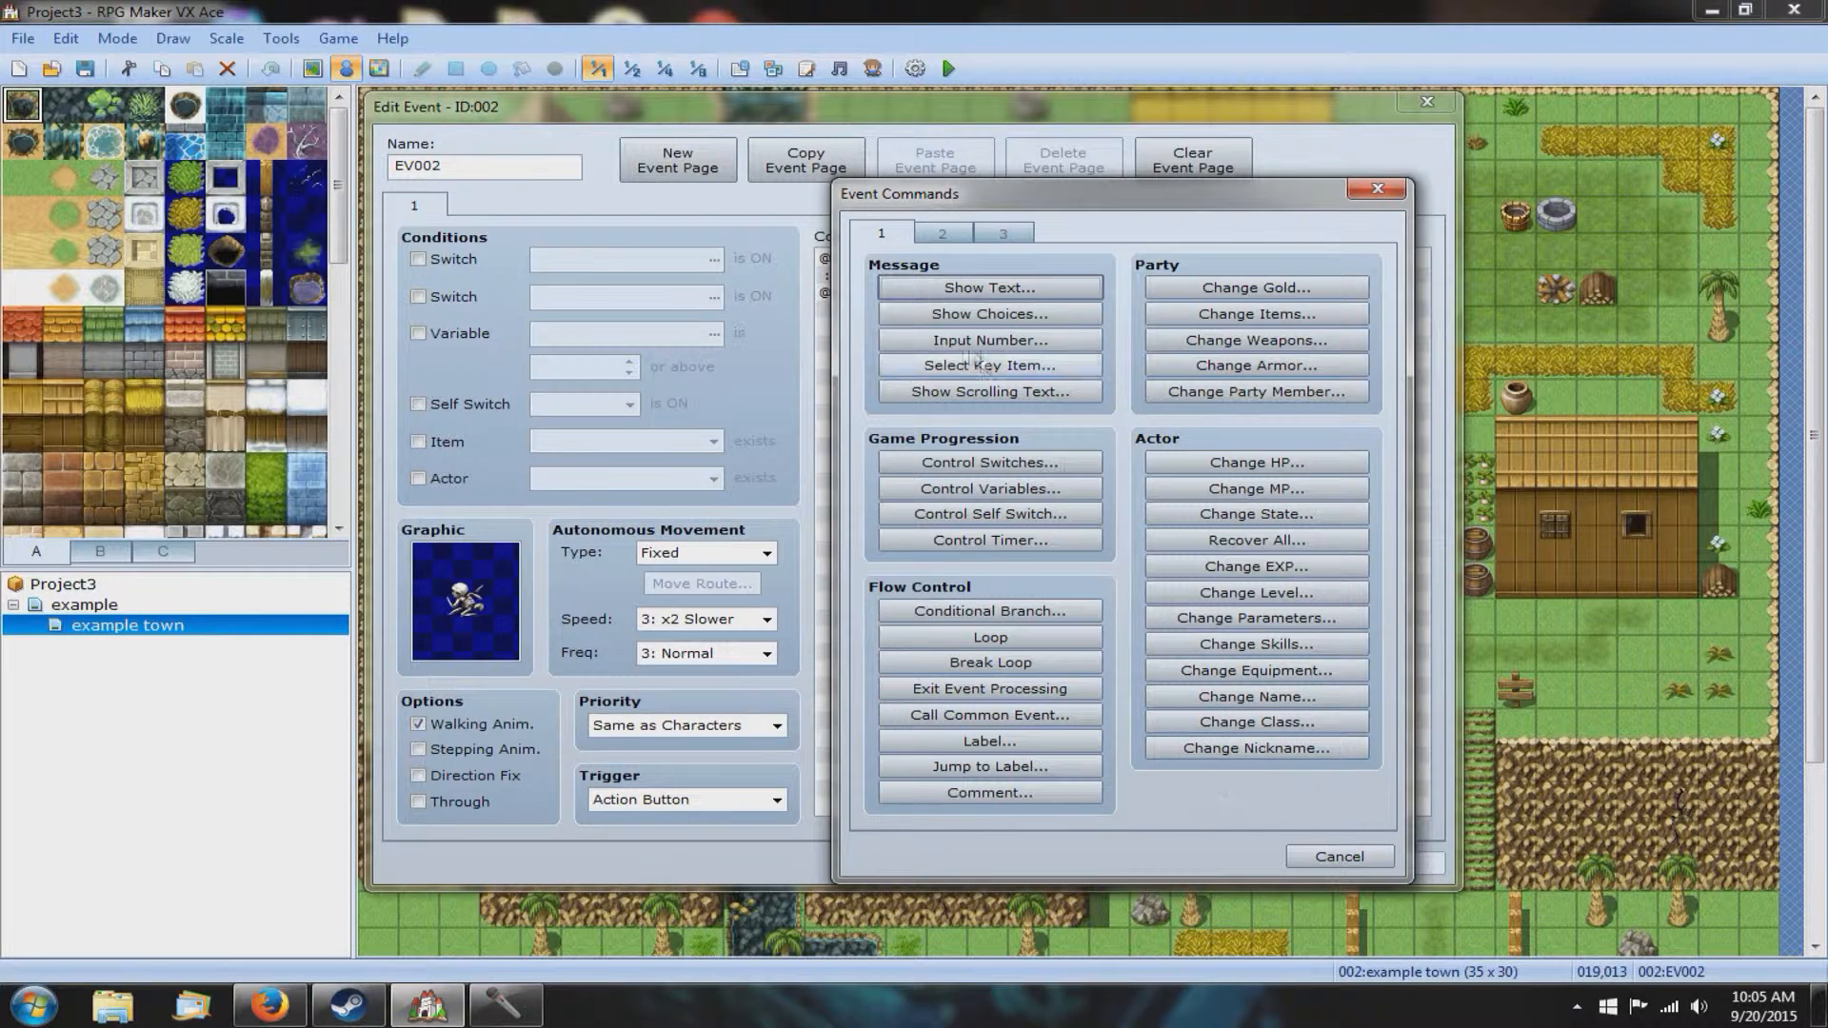
click(942, 234)
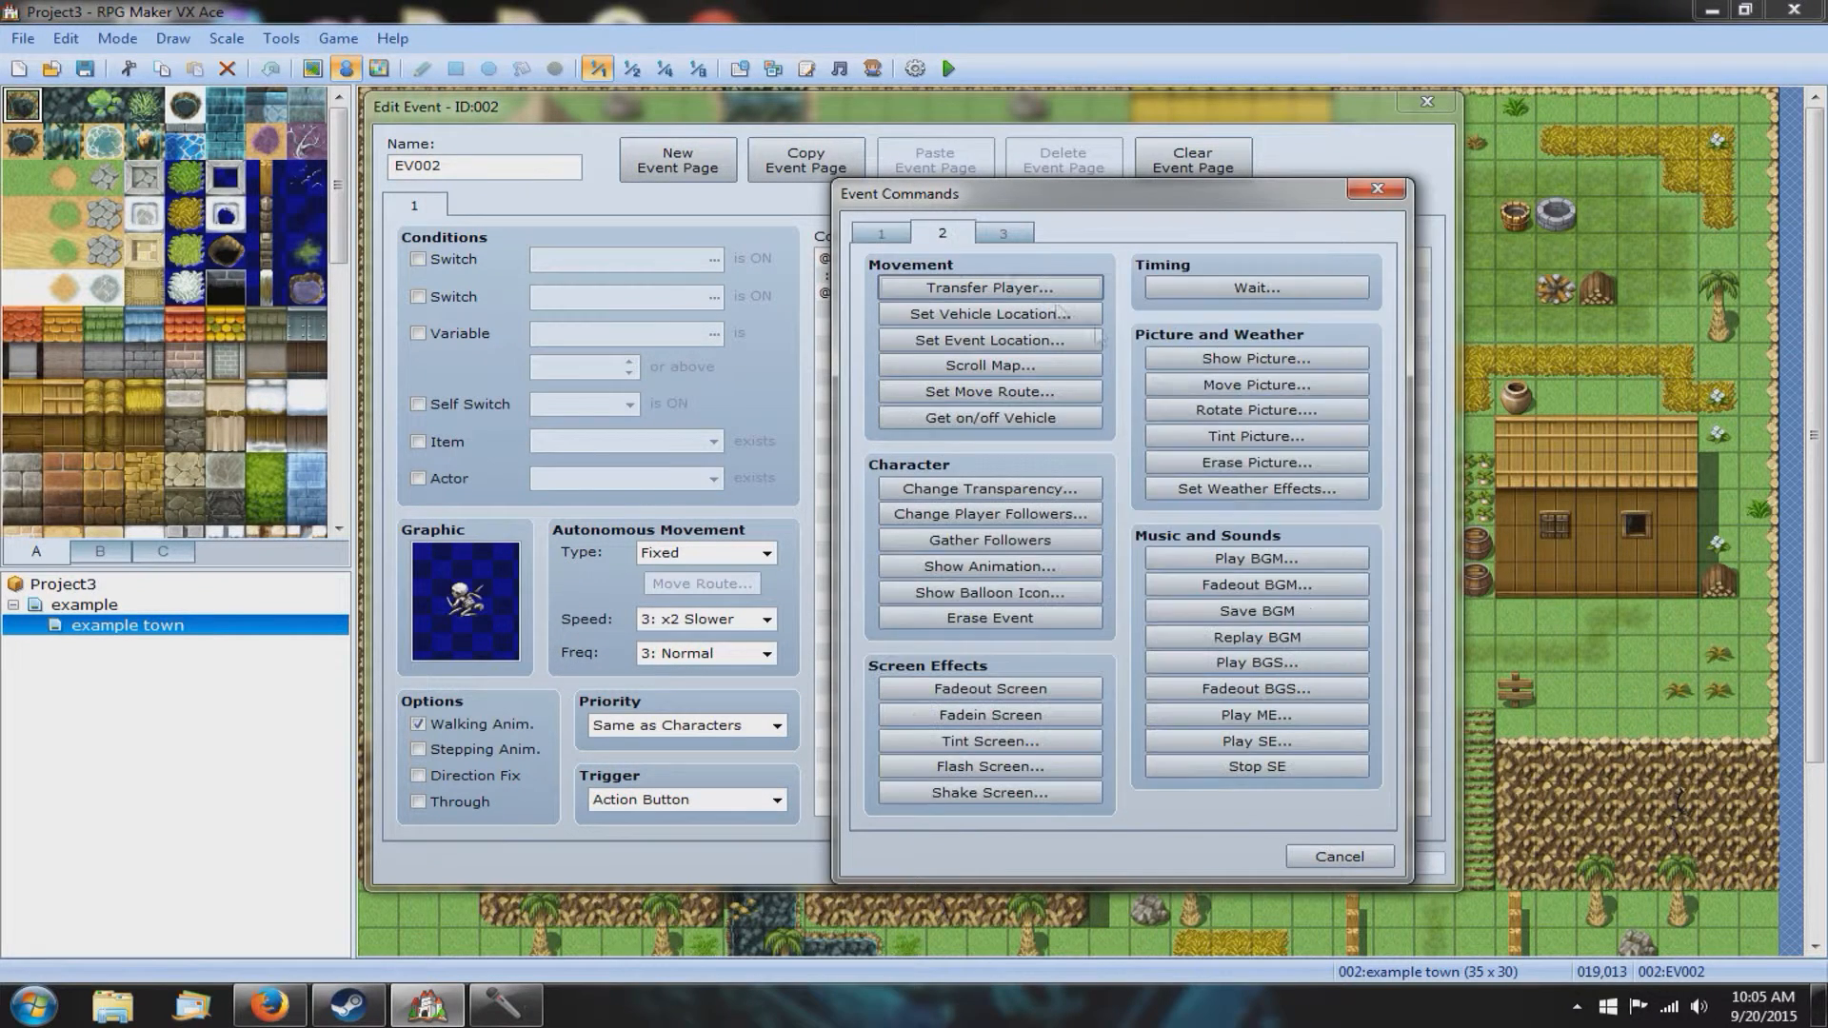
click(882, 233)
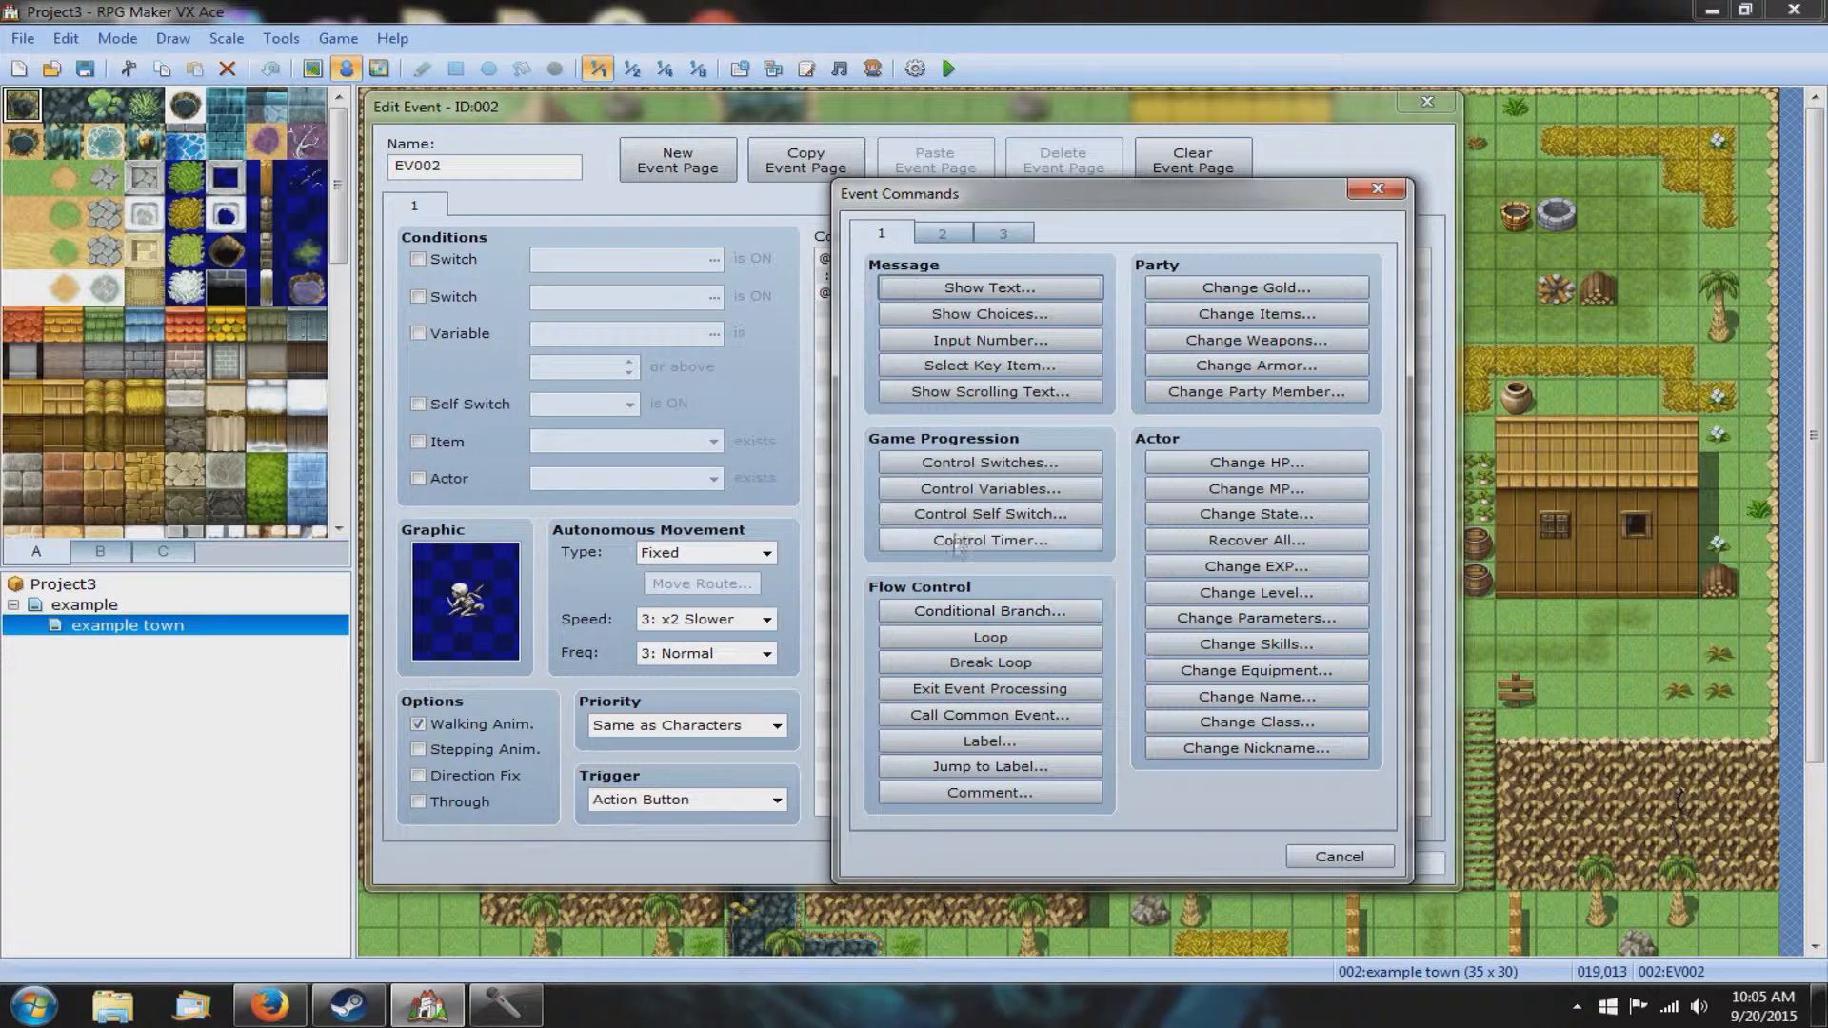
click(941, 314)
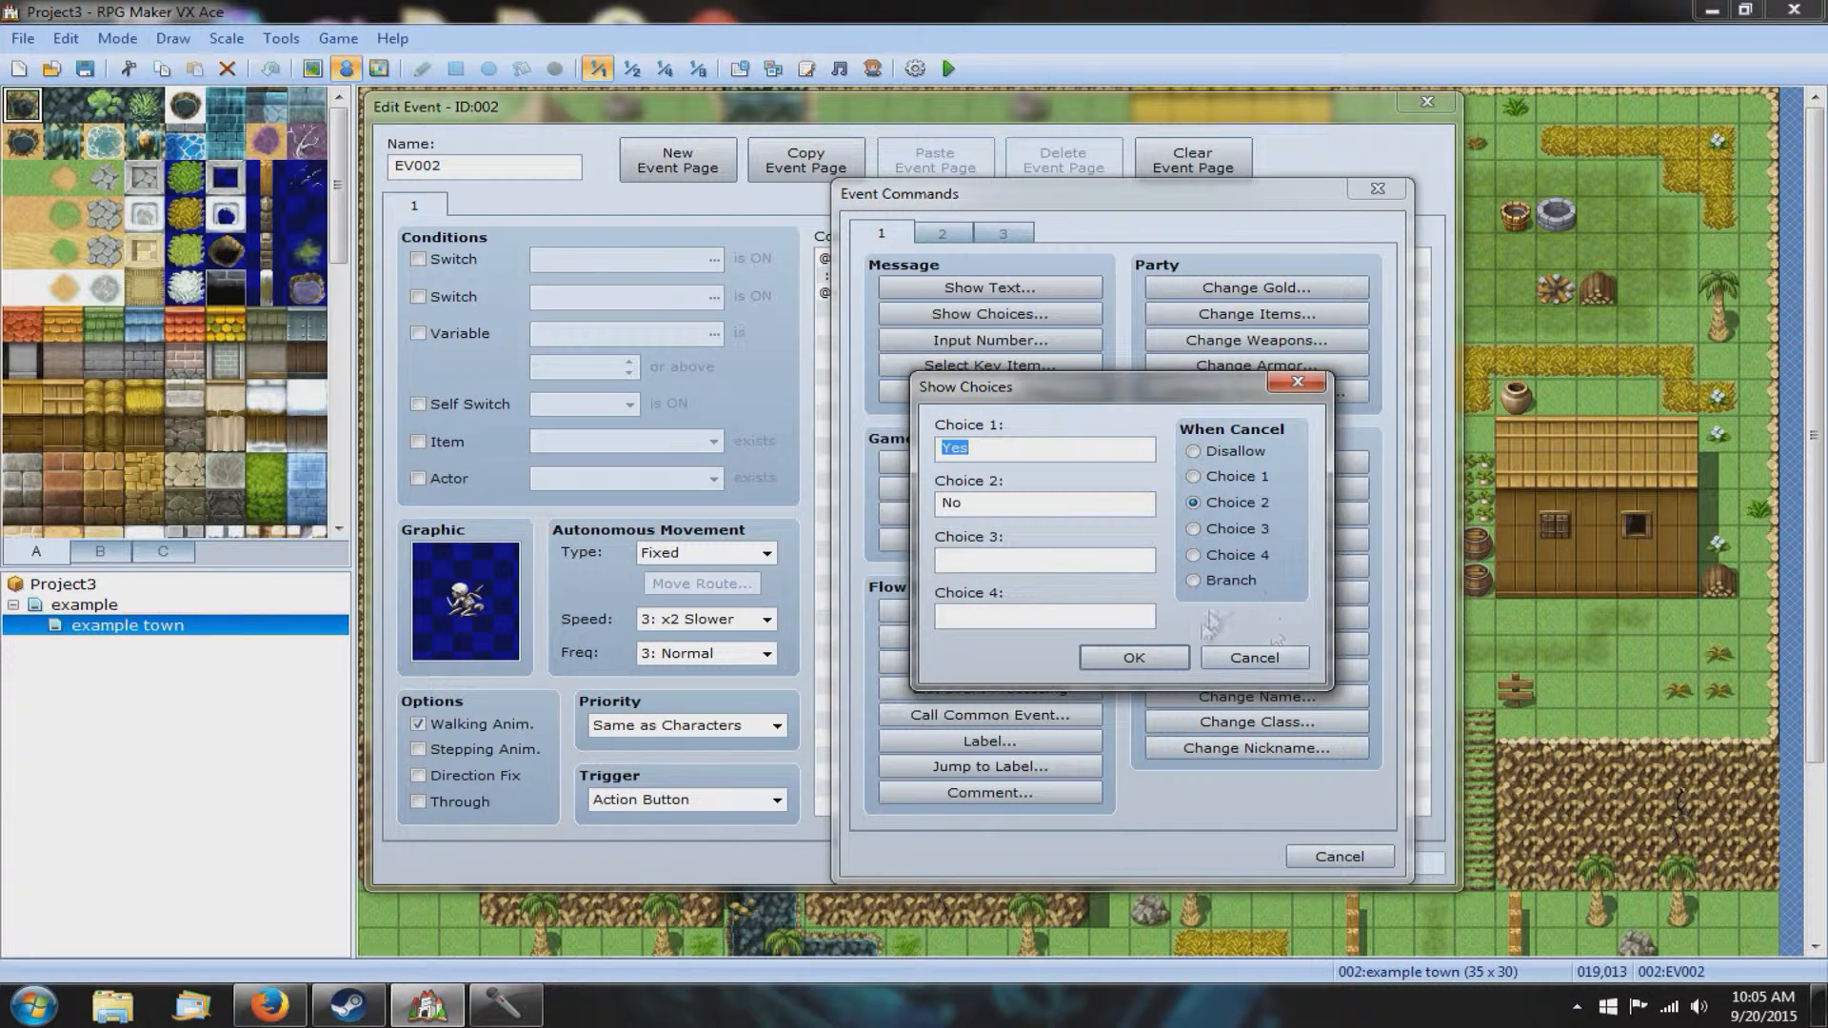
click(1133, 658)
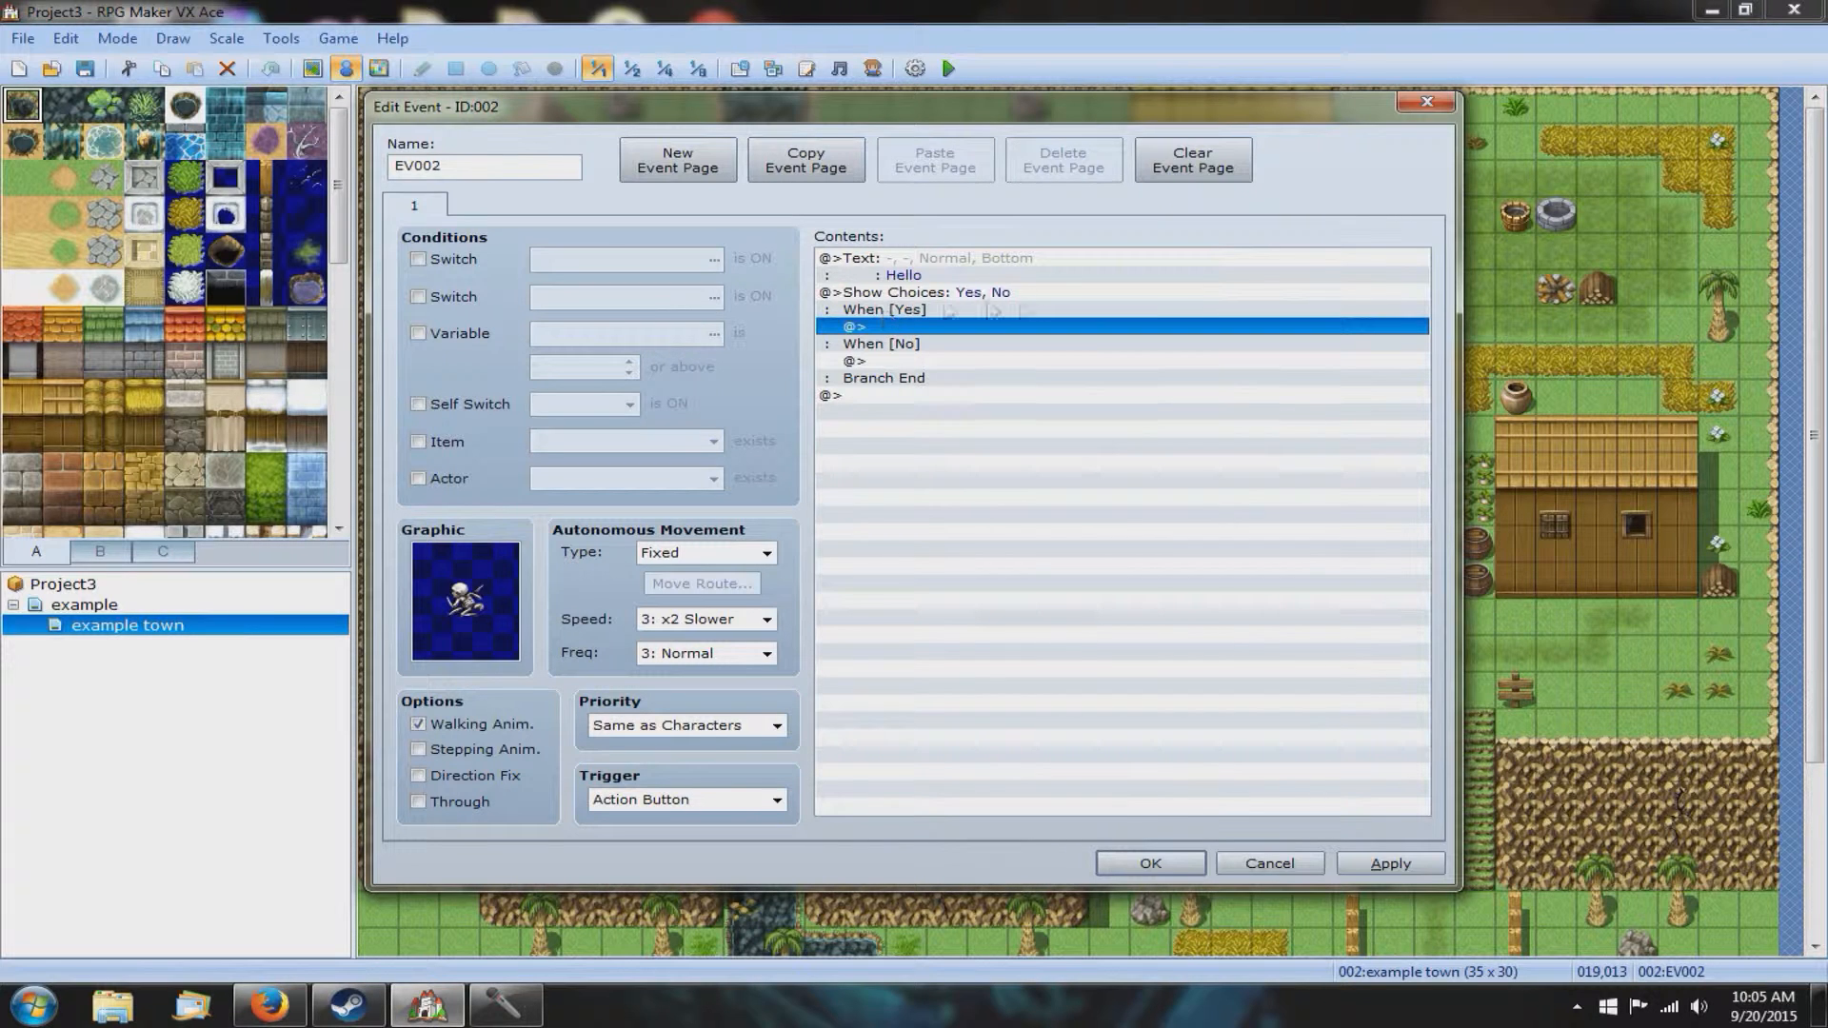
click(937, 300)
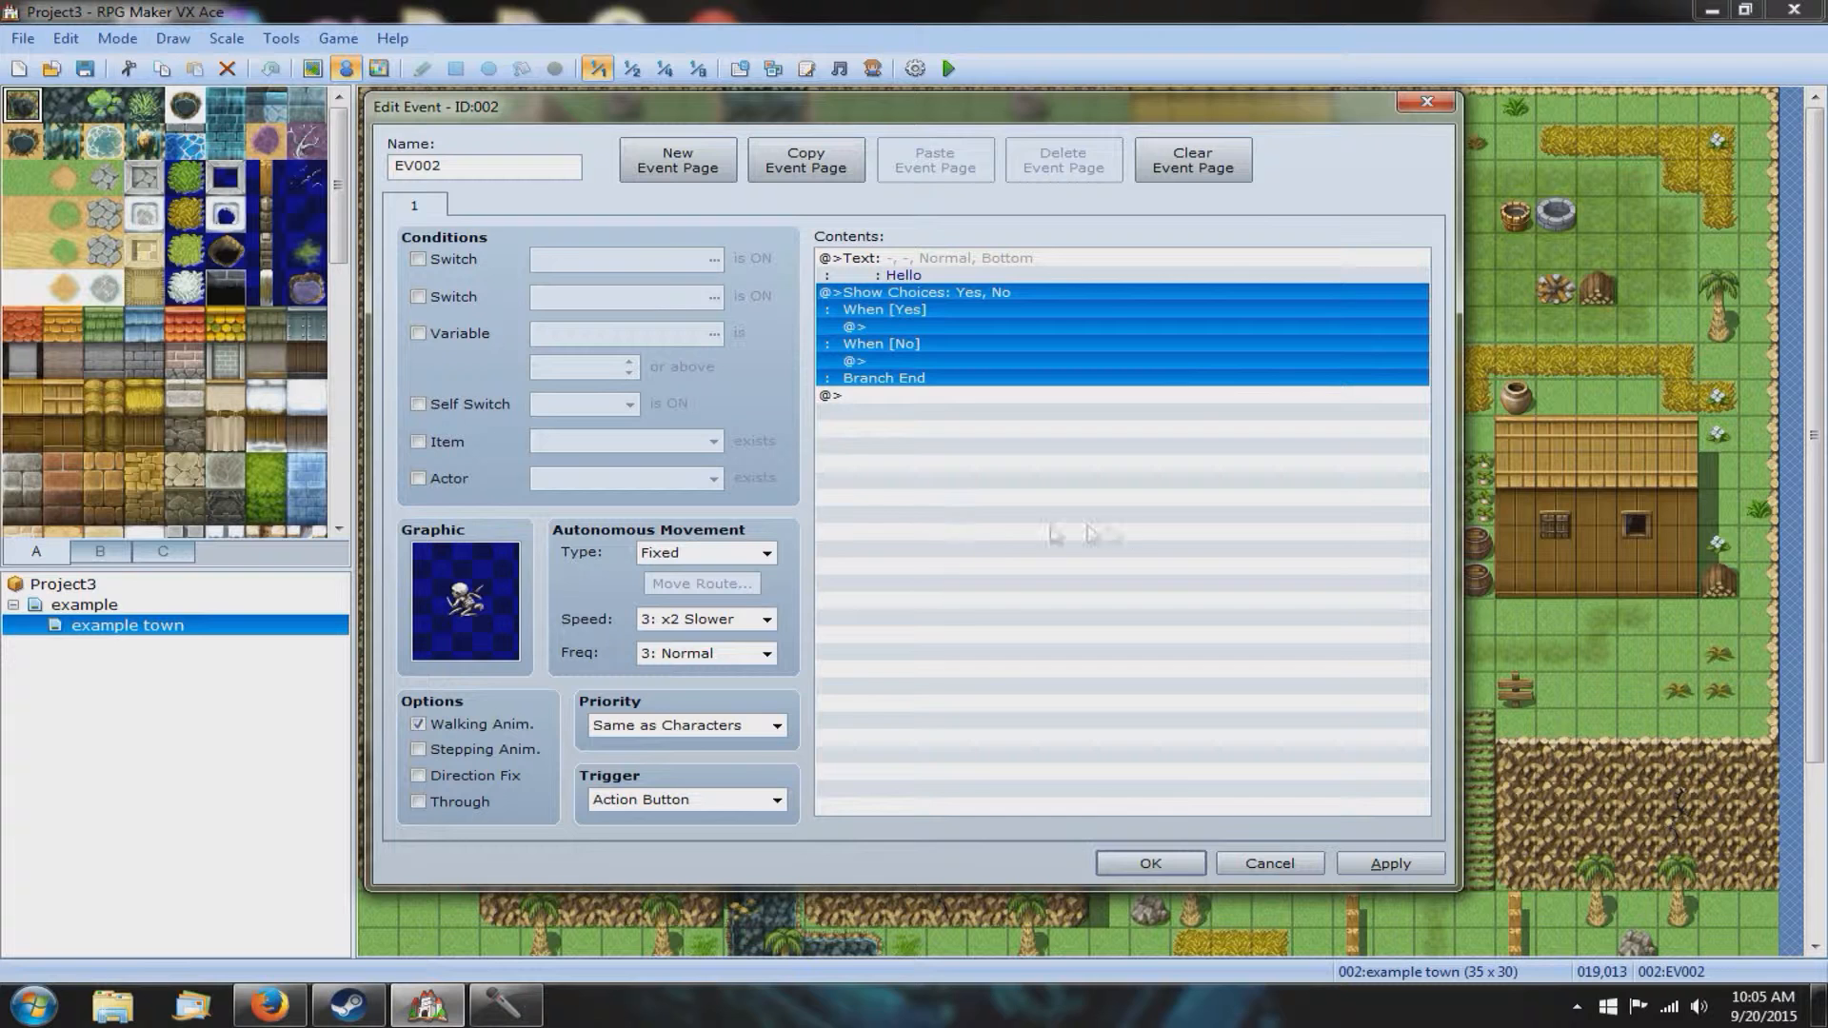
click(1015, 497)
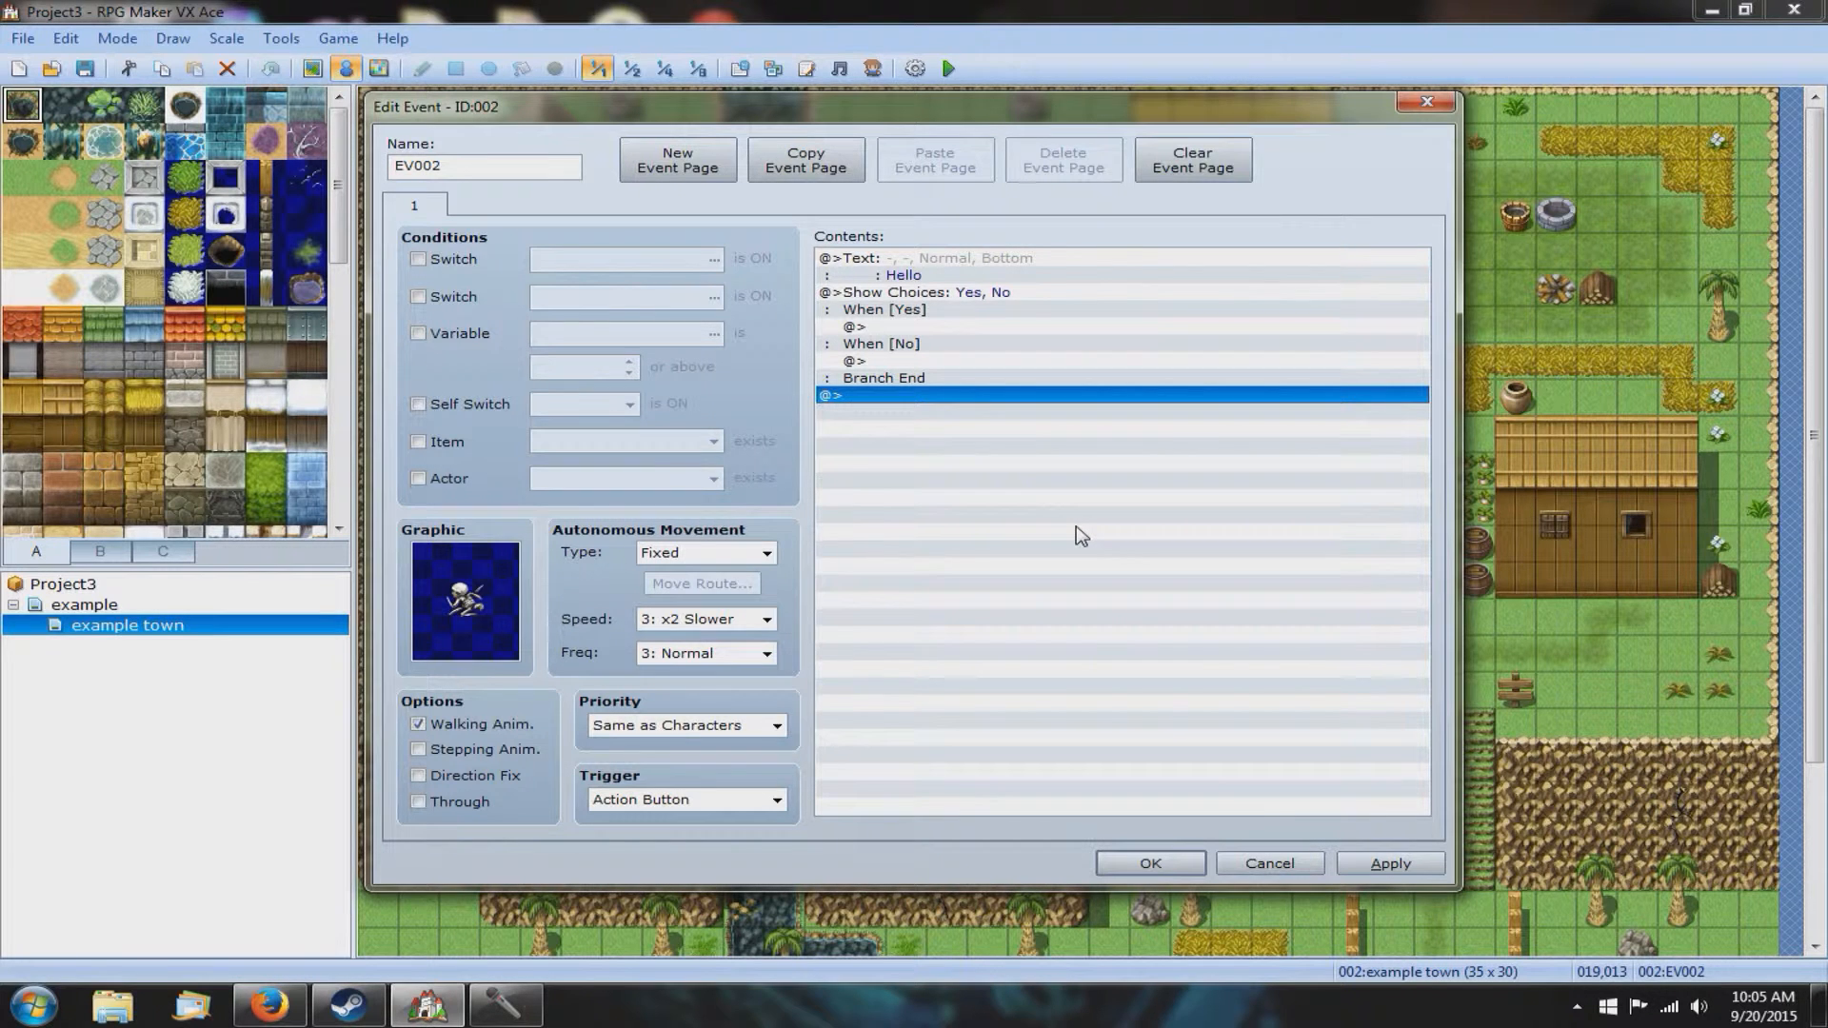
Step: Start a Shop Processing command in the event's Yes branch and add Potion at its standard price to the goods
double_click(878, 325)
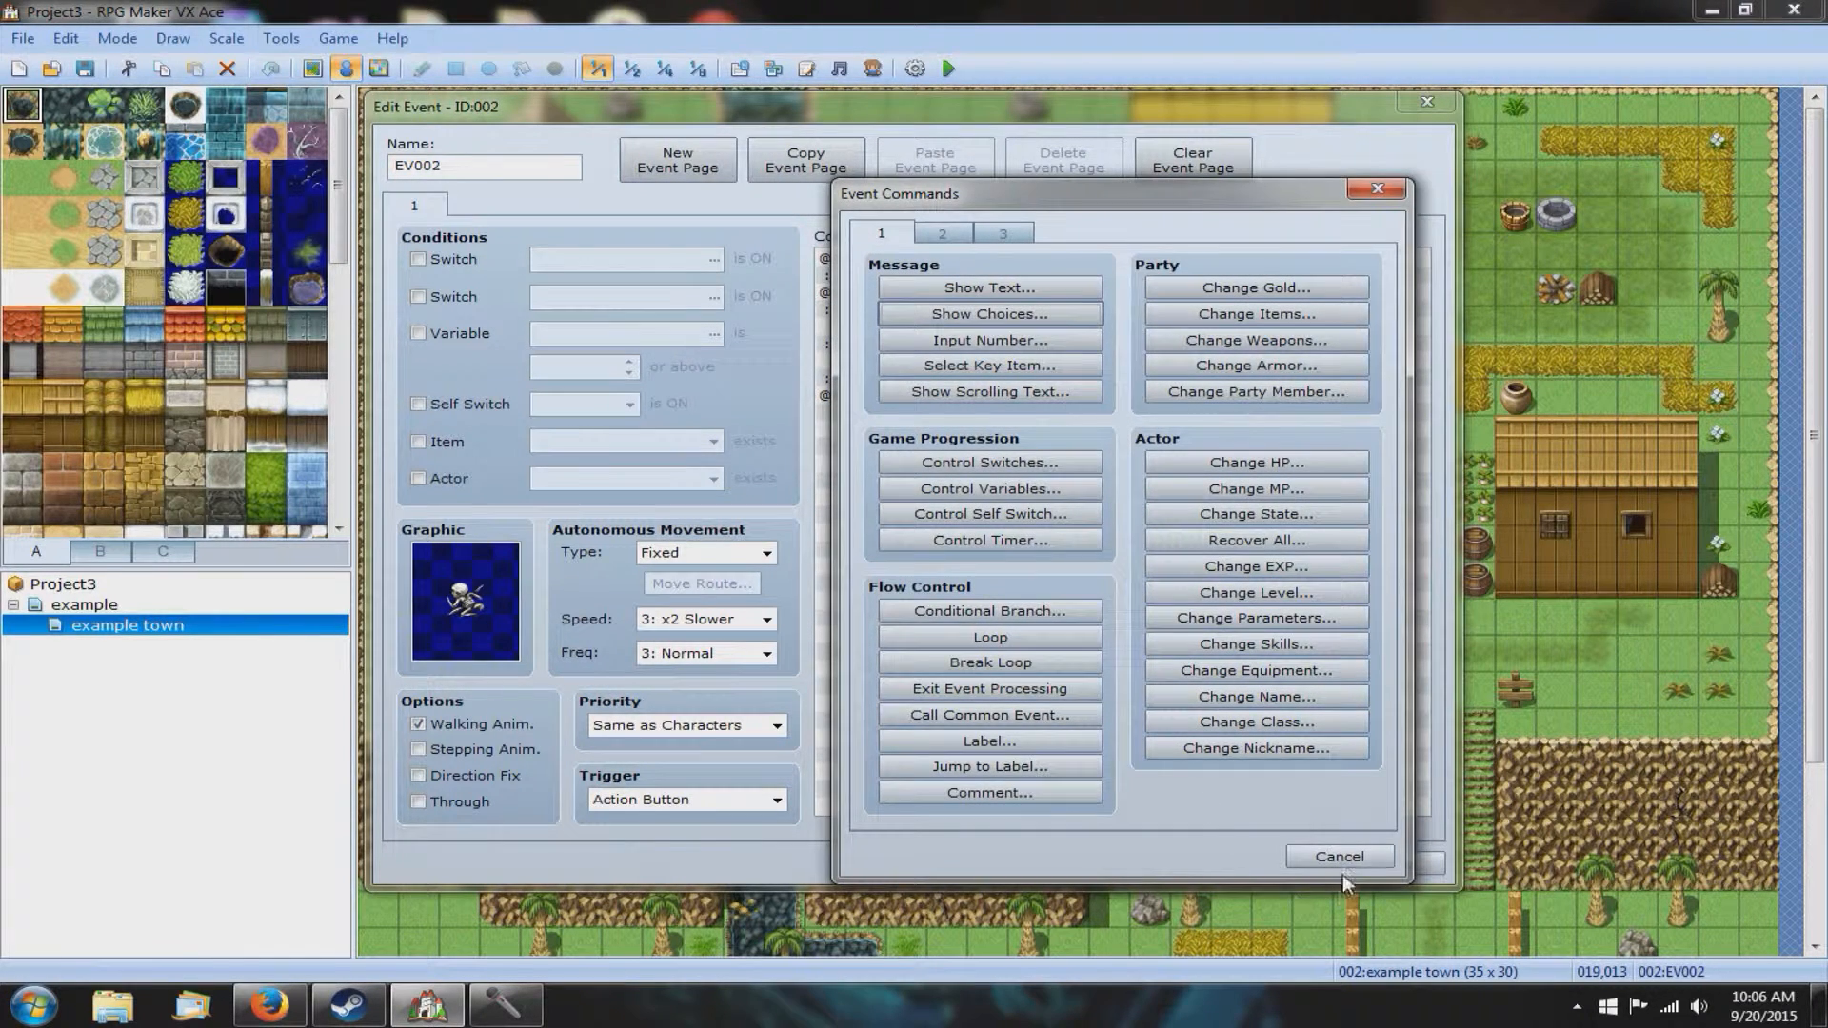
click(1342, 858)
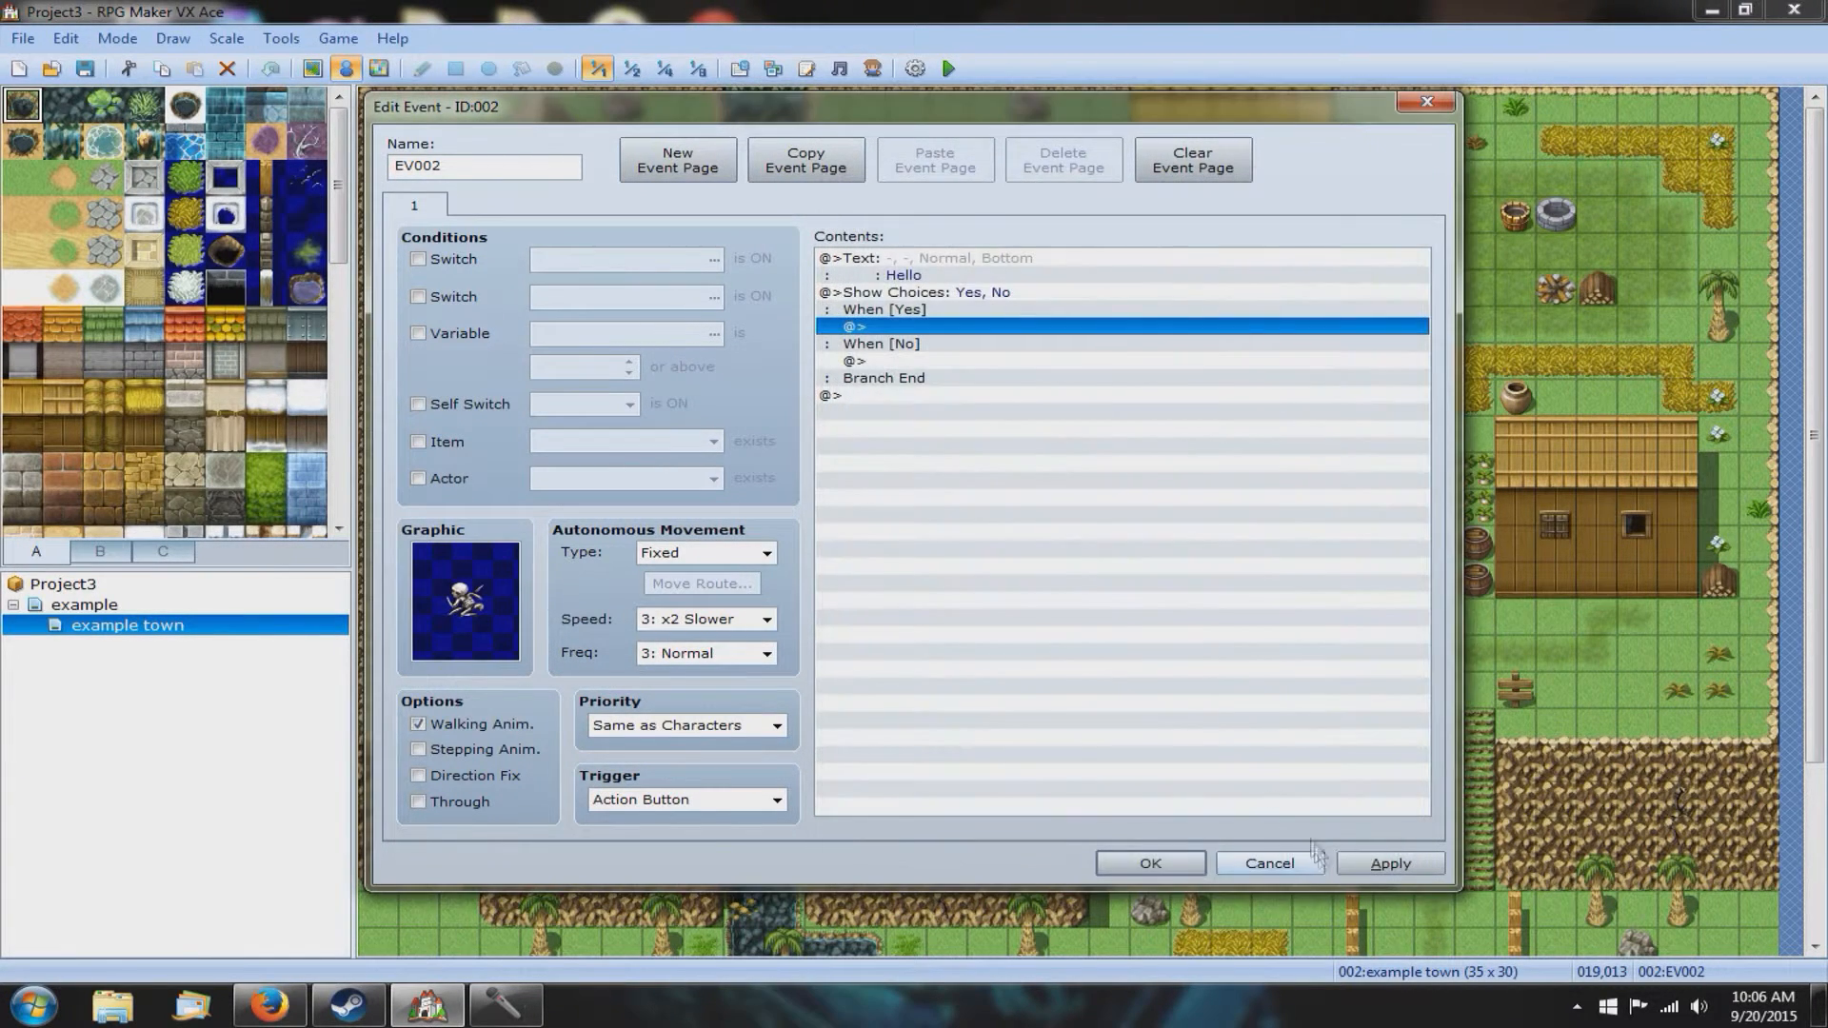
double_click(890, 327)
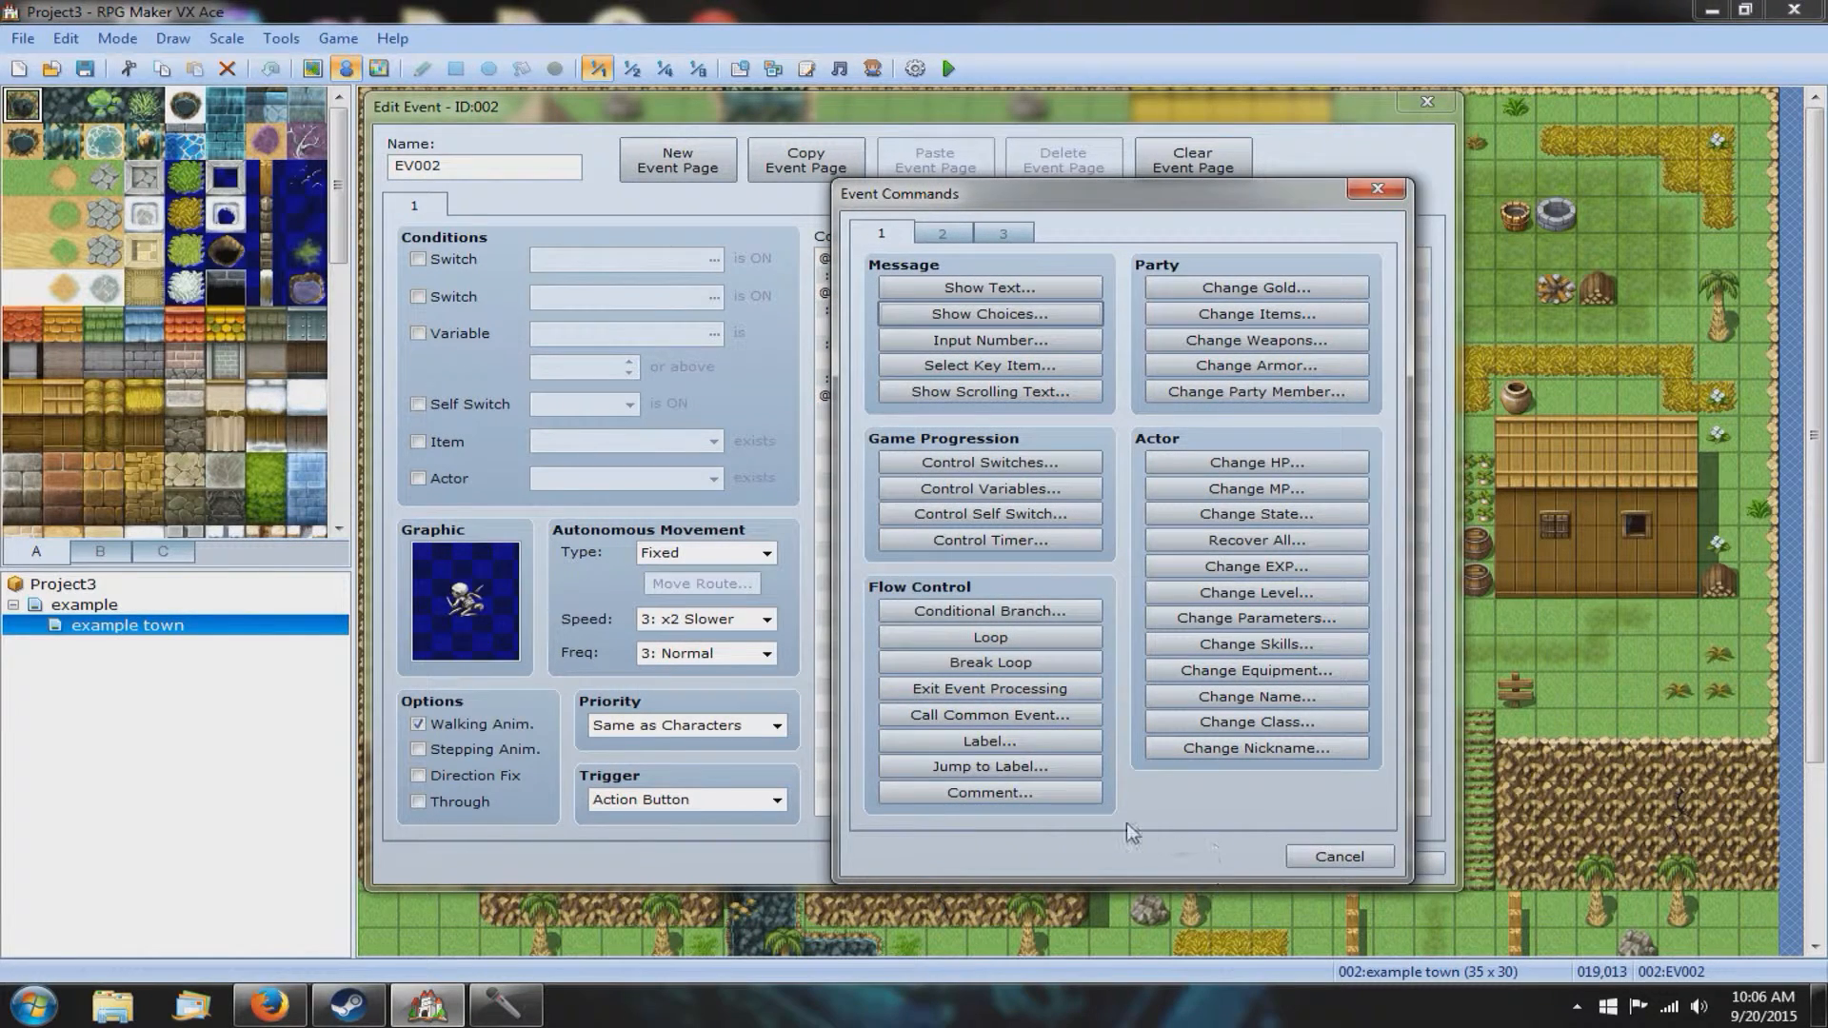
click(943, 234)
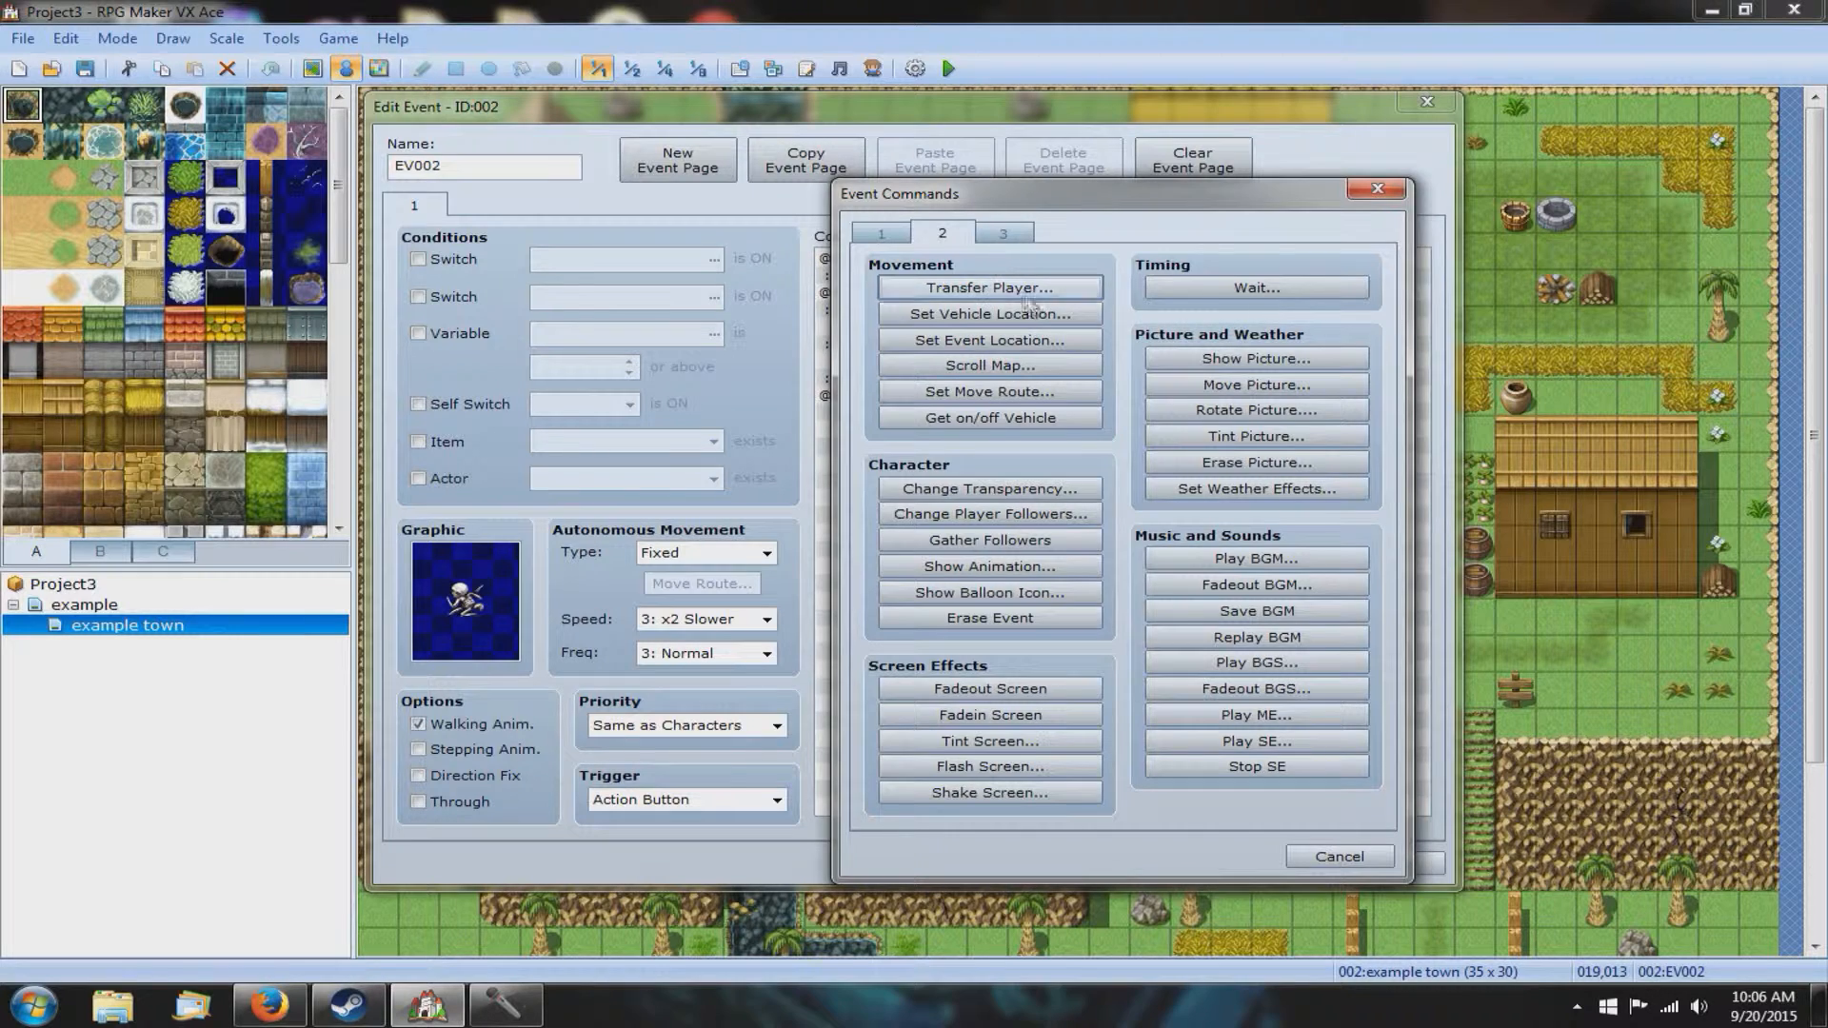
click(1003, 234)
click(1050, 312)
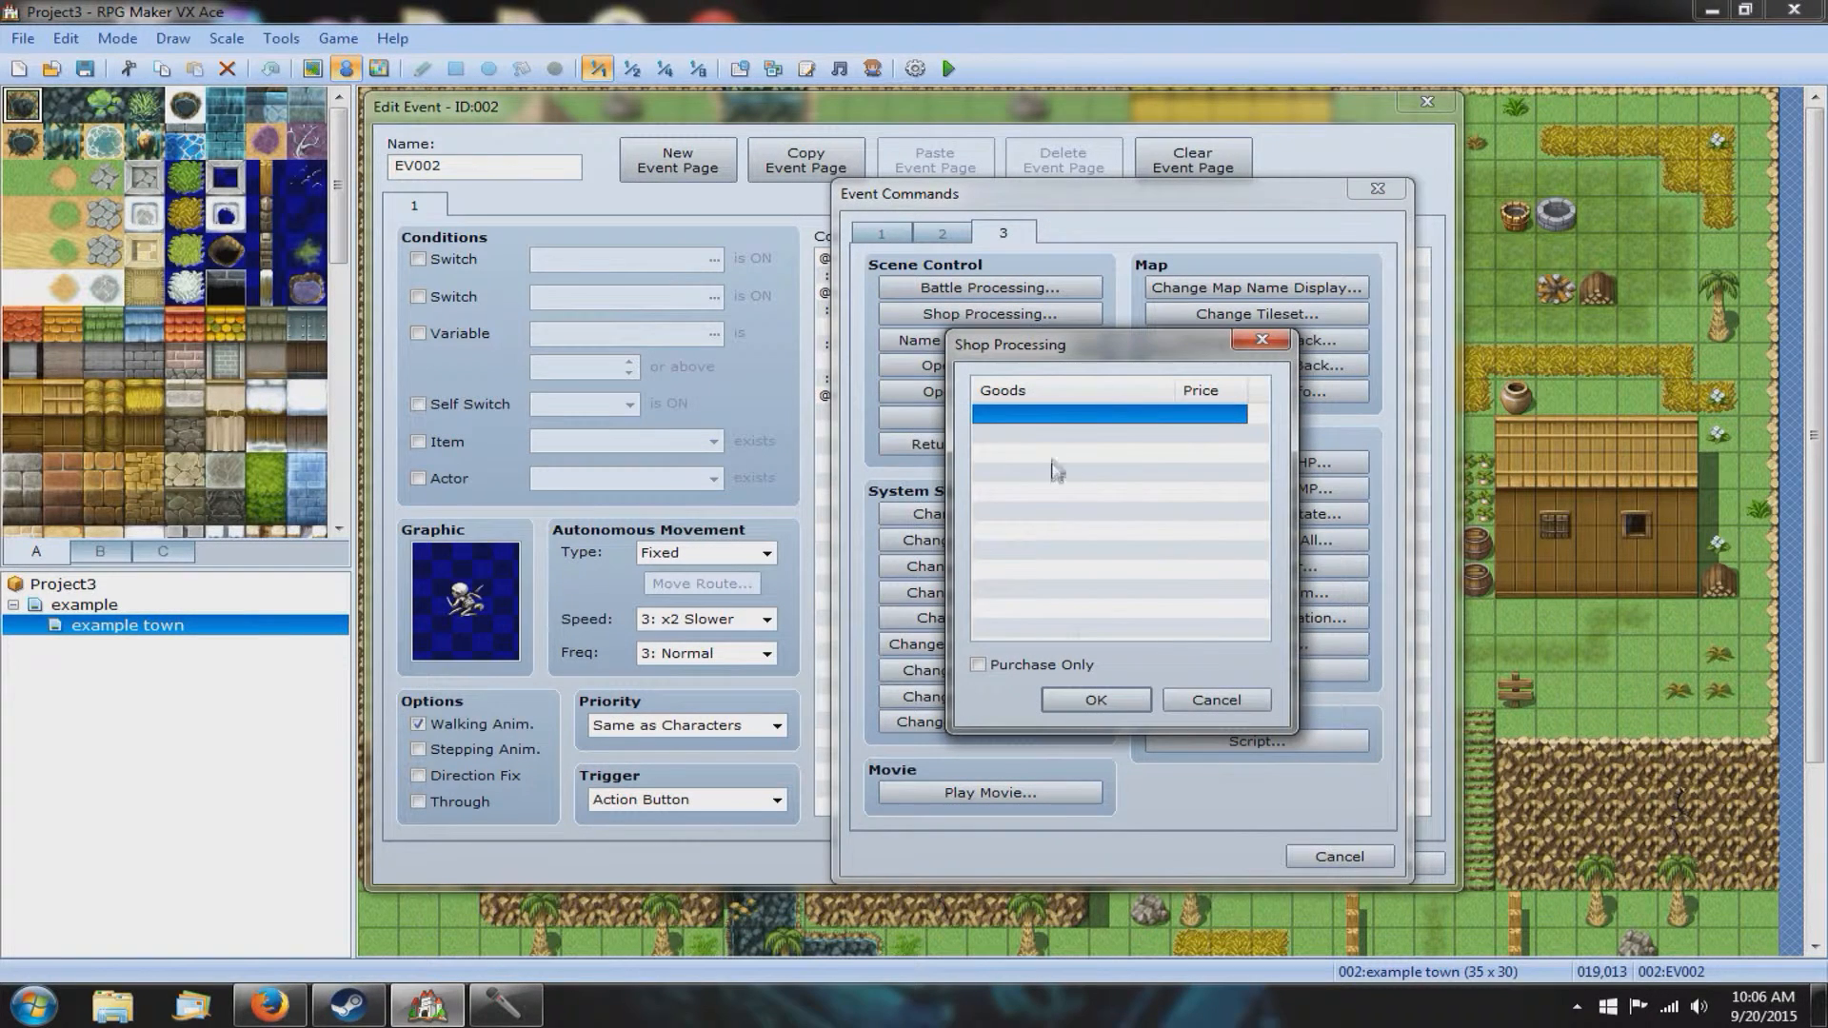
double_click(1014, 416)
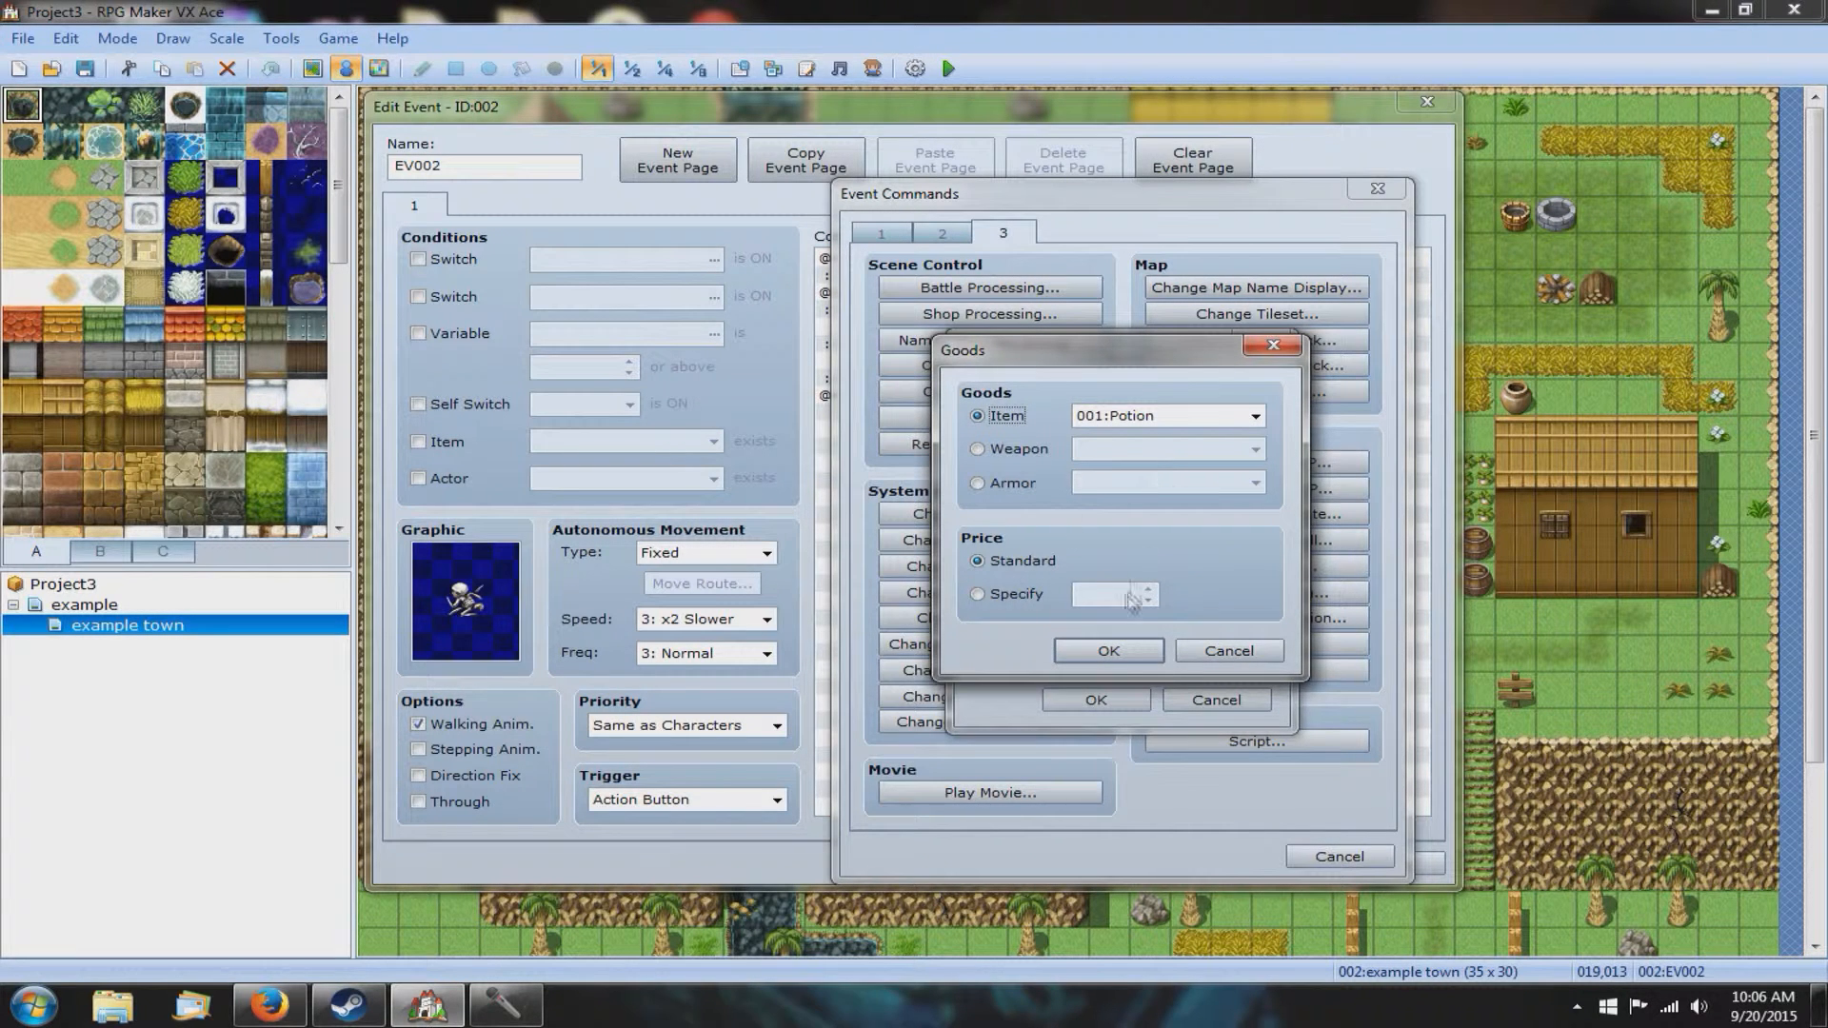
click(1105, 656)
Step: Add Hi-Potion to the shop's goods, make the shop Purchase Only, and accept the shop and event edits
double_click(1047, 438)
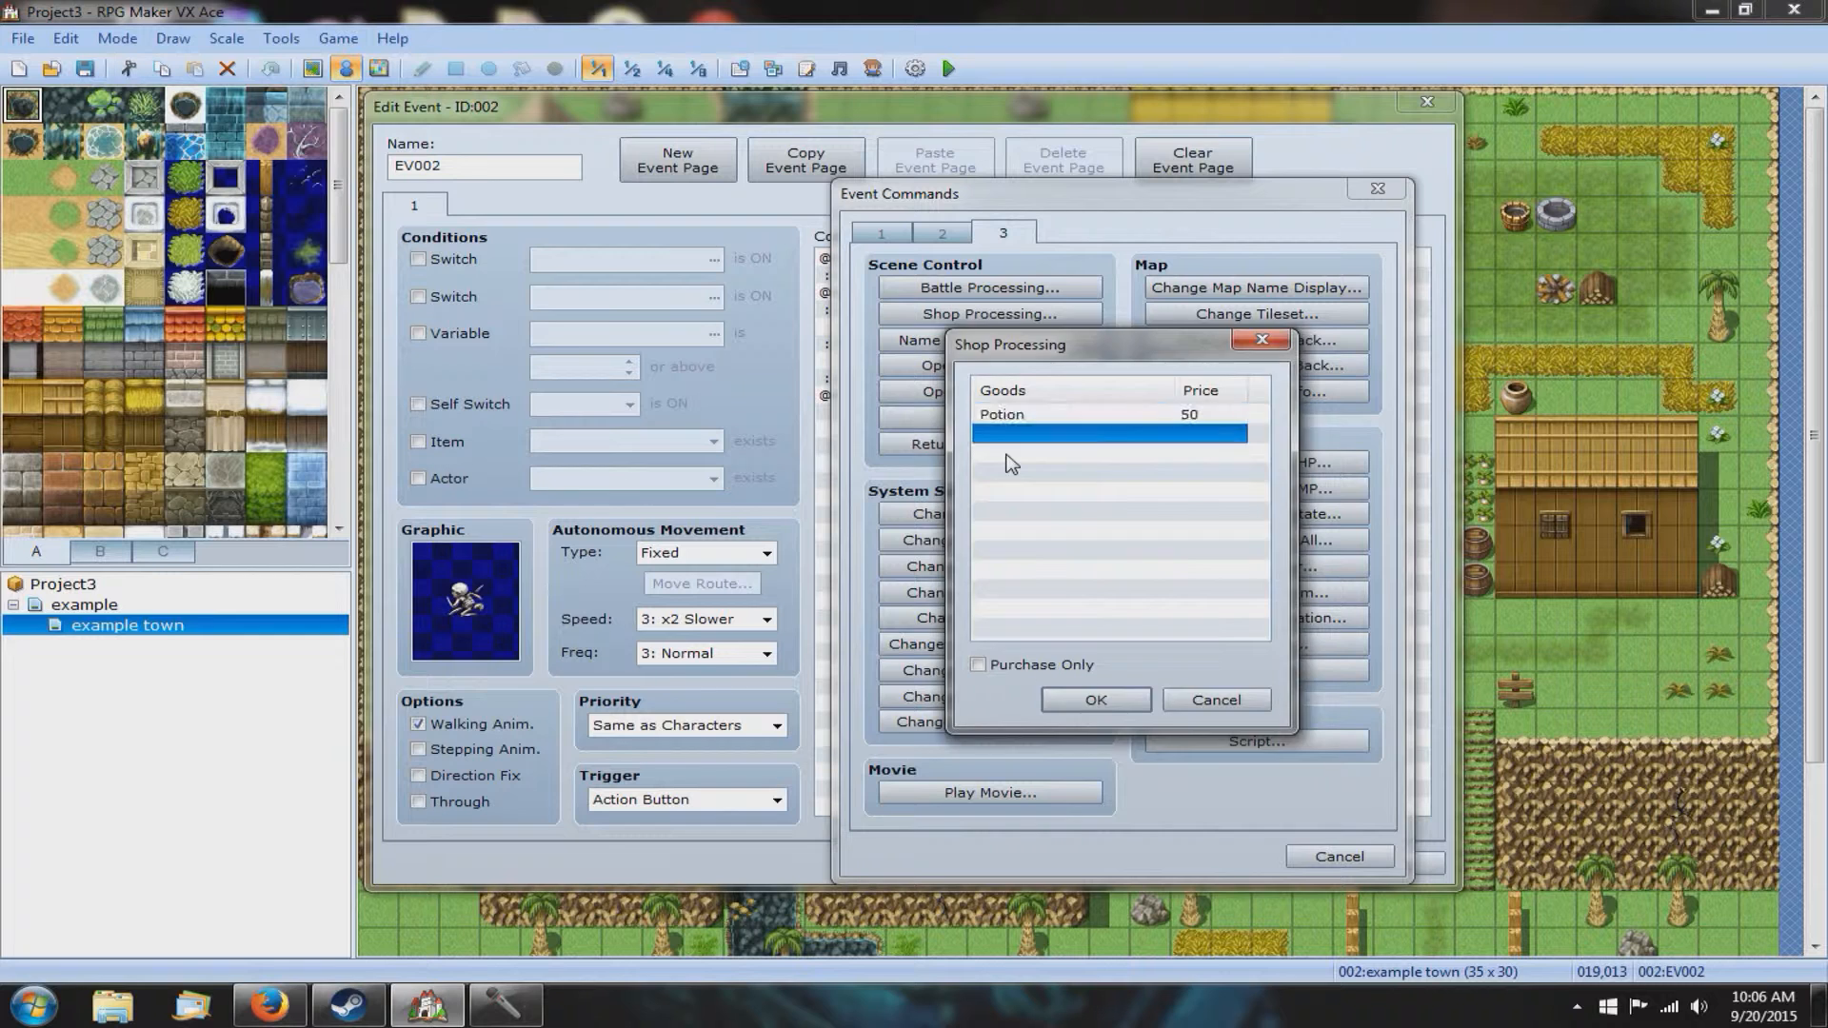
click(1259, 415)
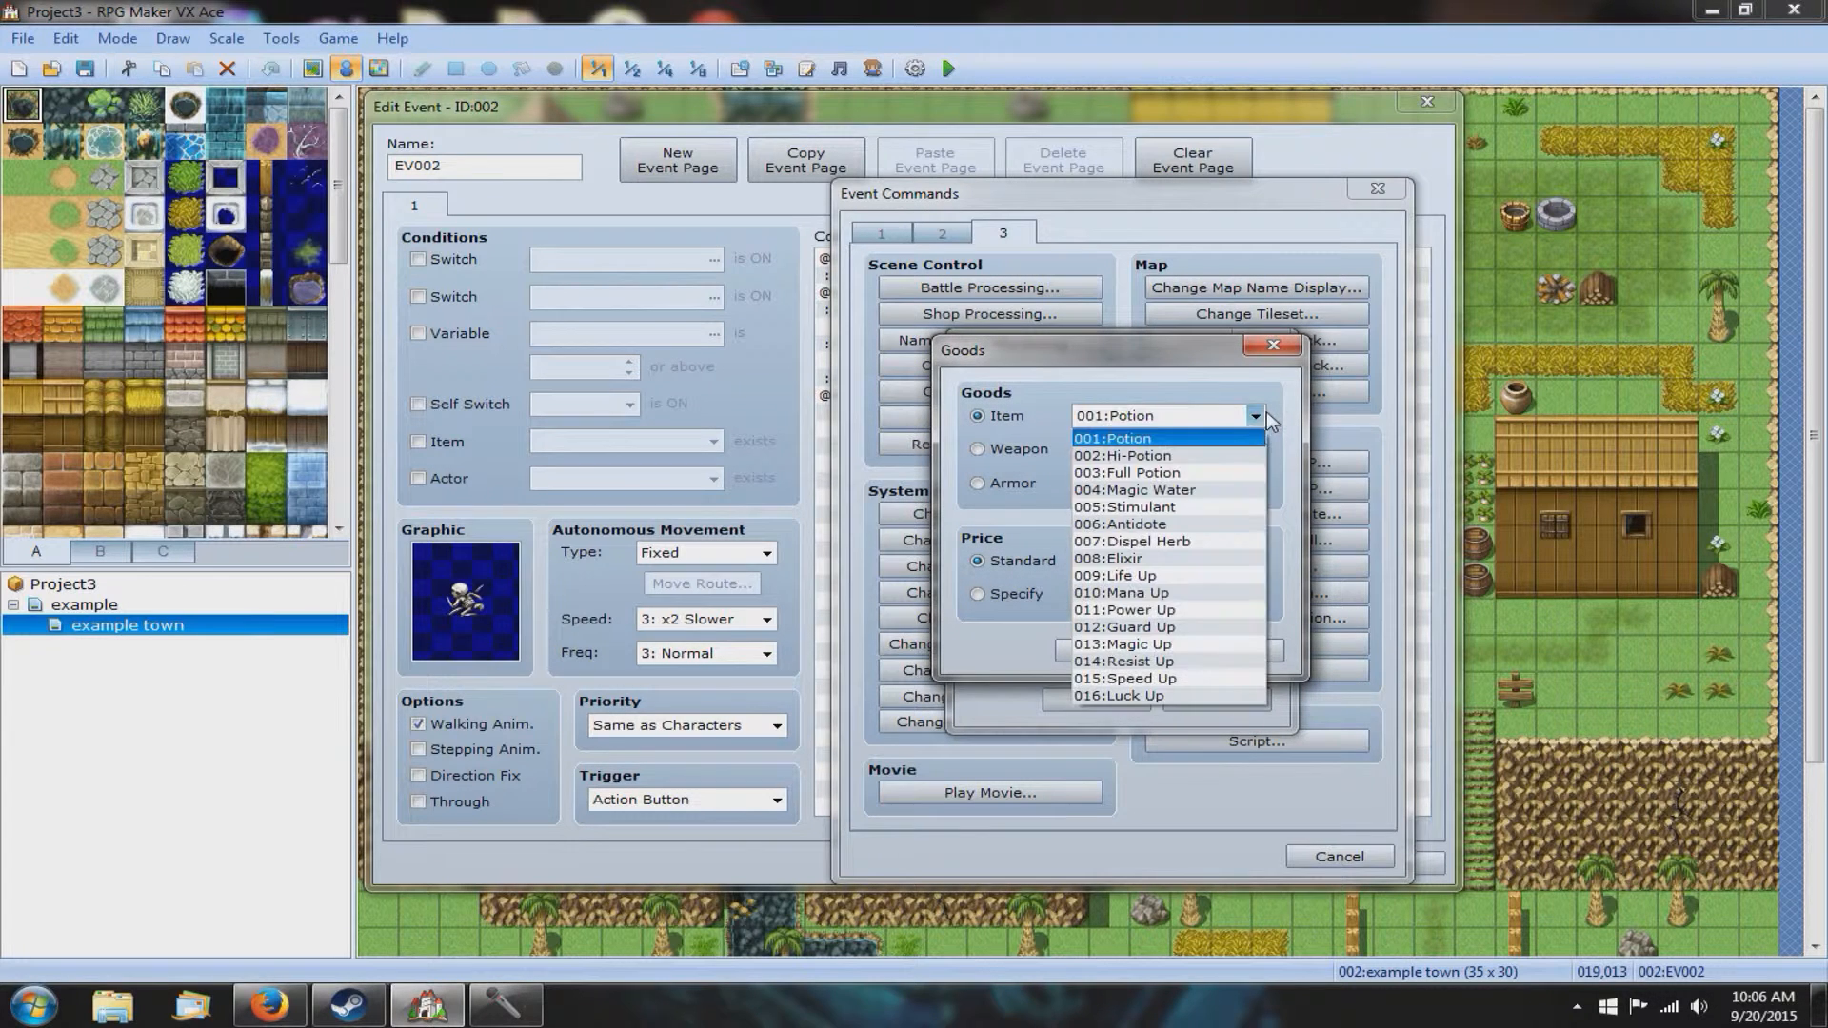
click(1148, 453)
click(1109, 650)
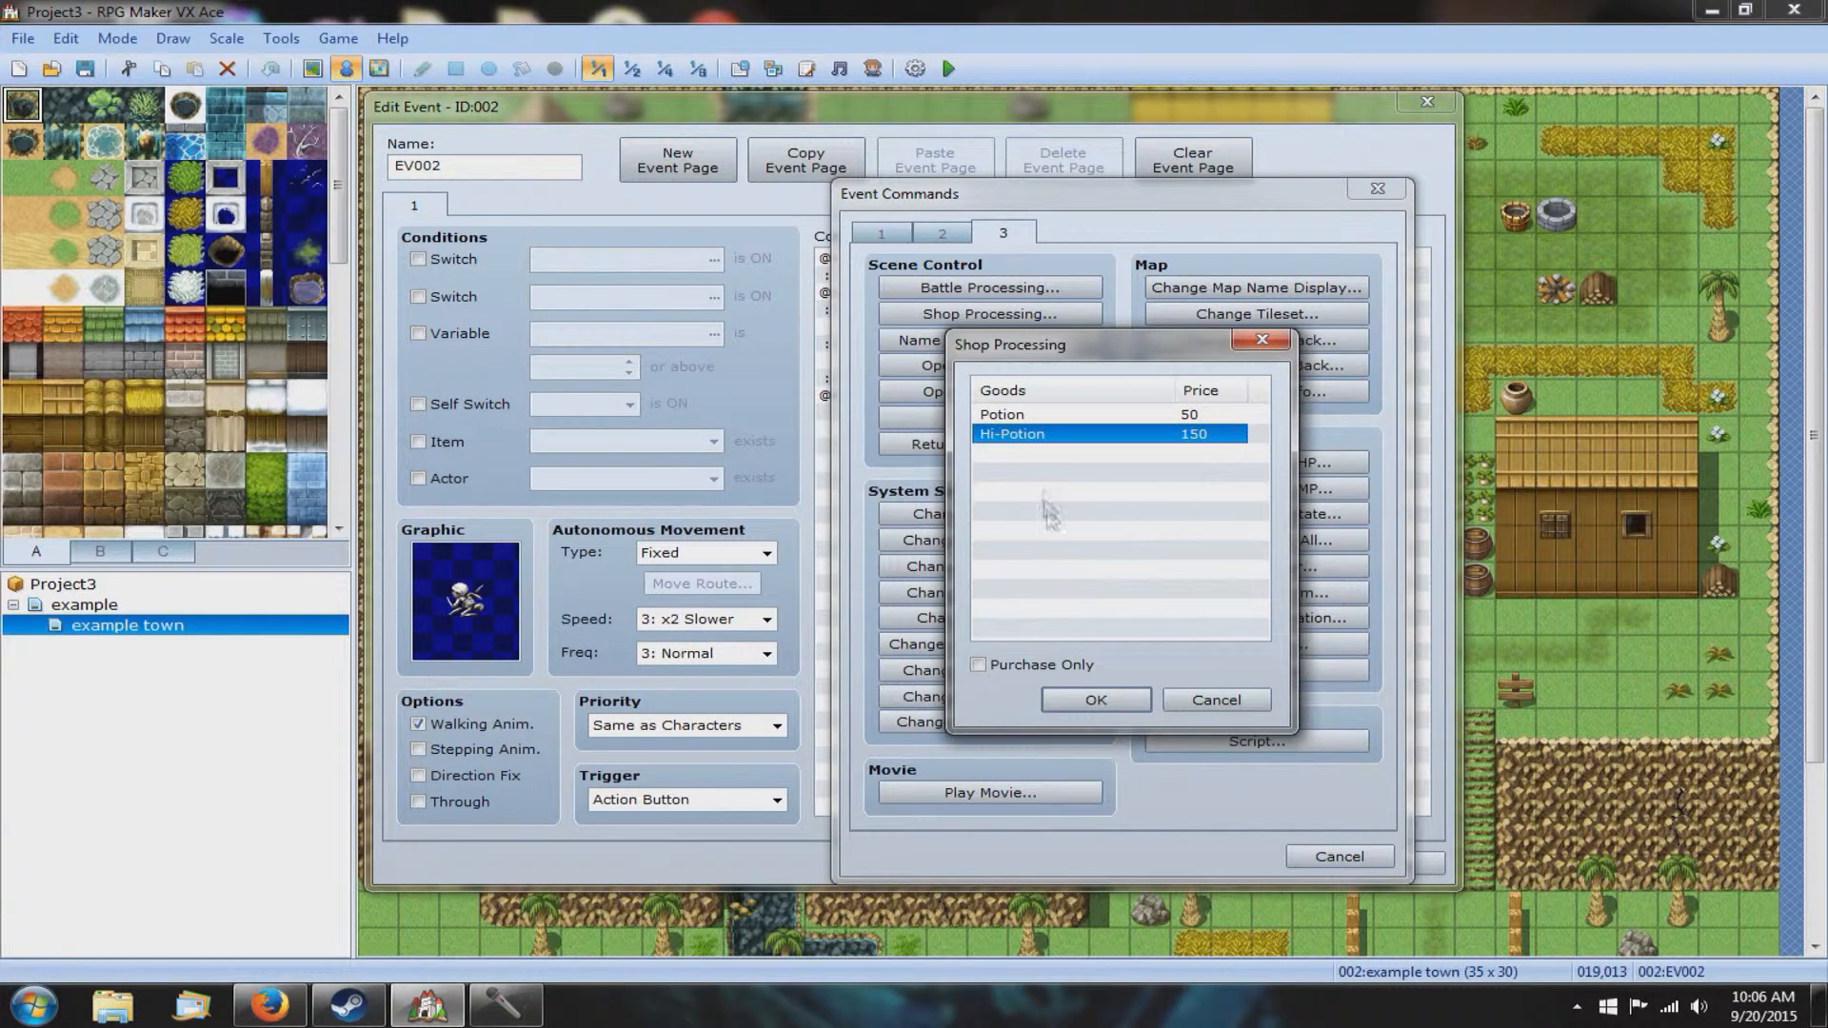
click(979, 666)
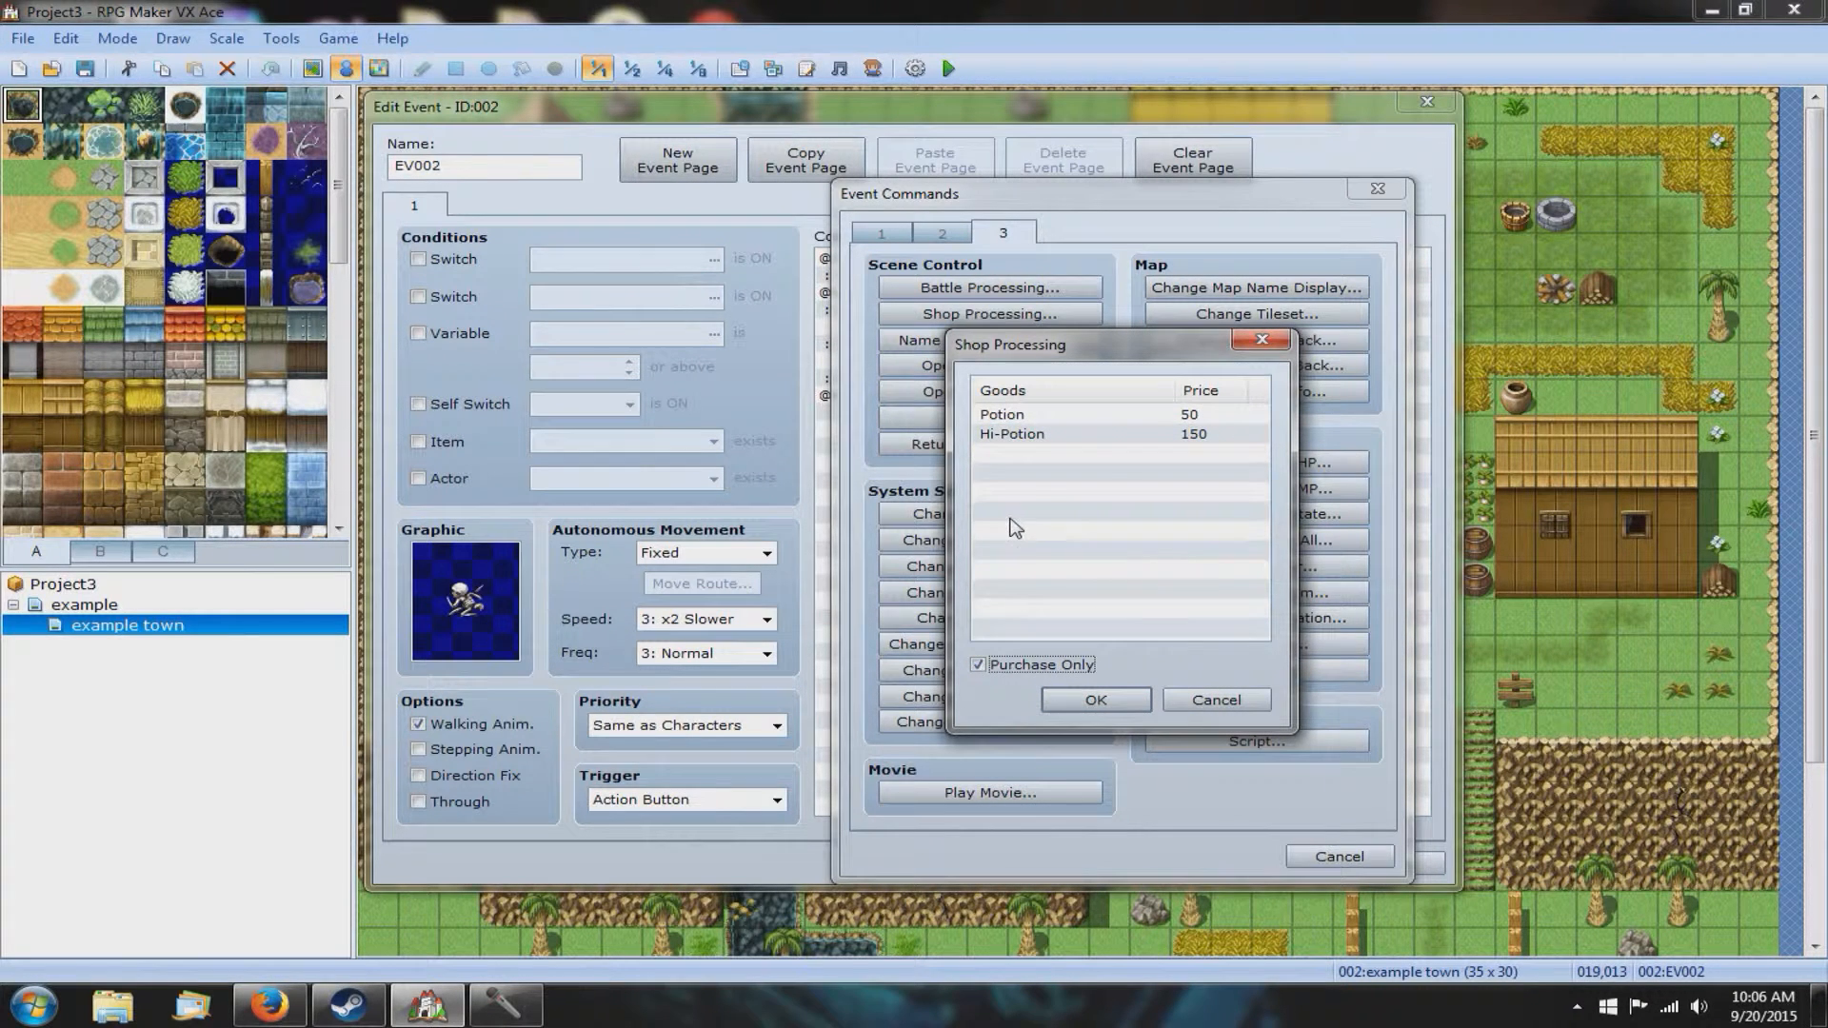
click(1093, 705)
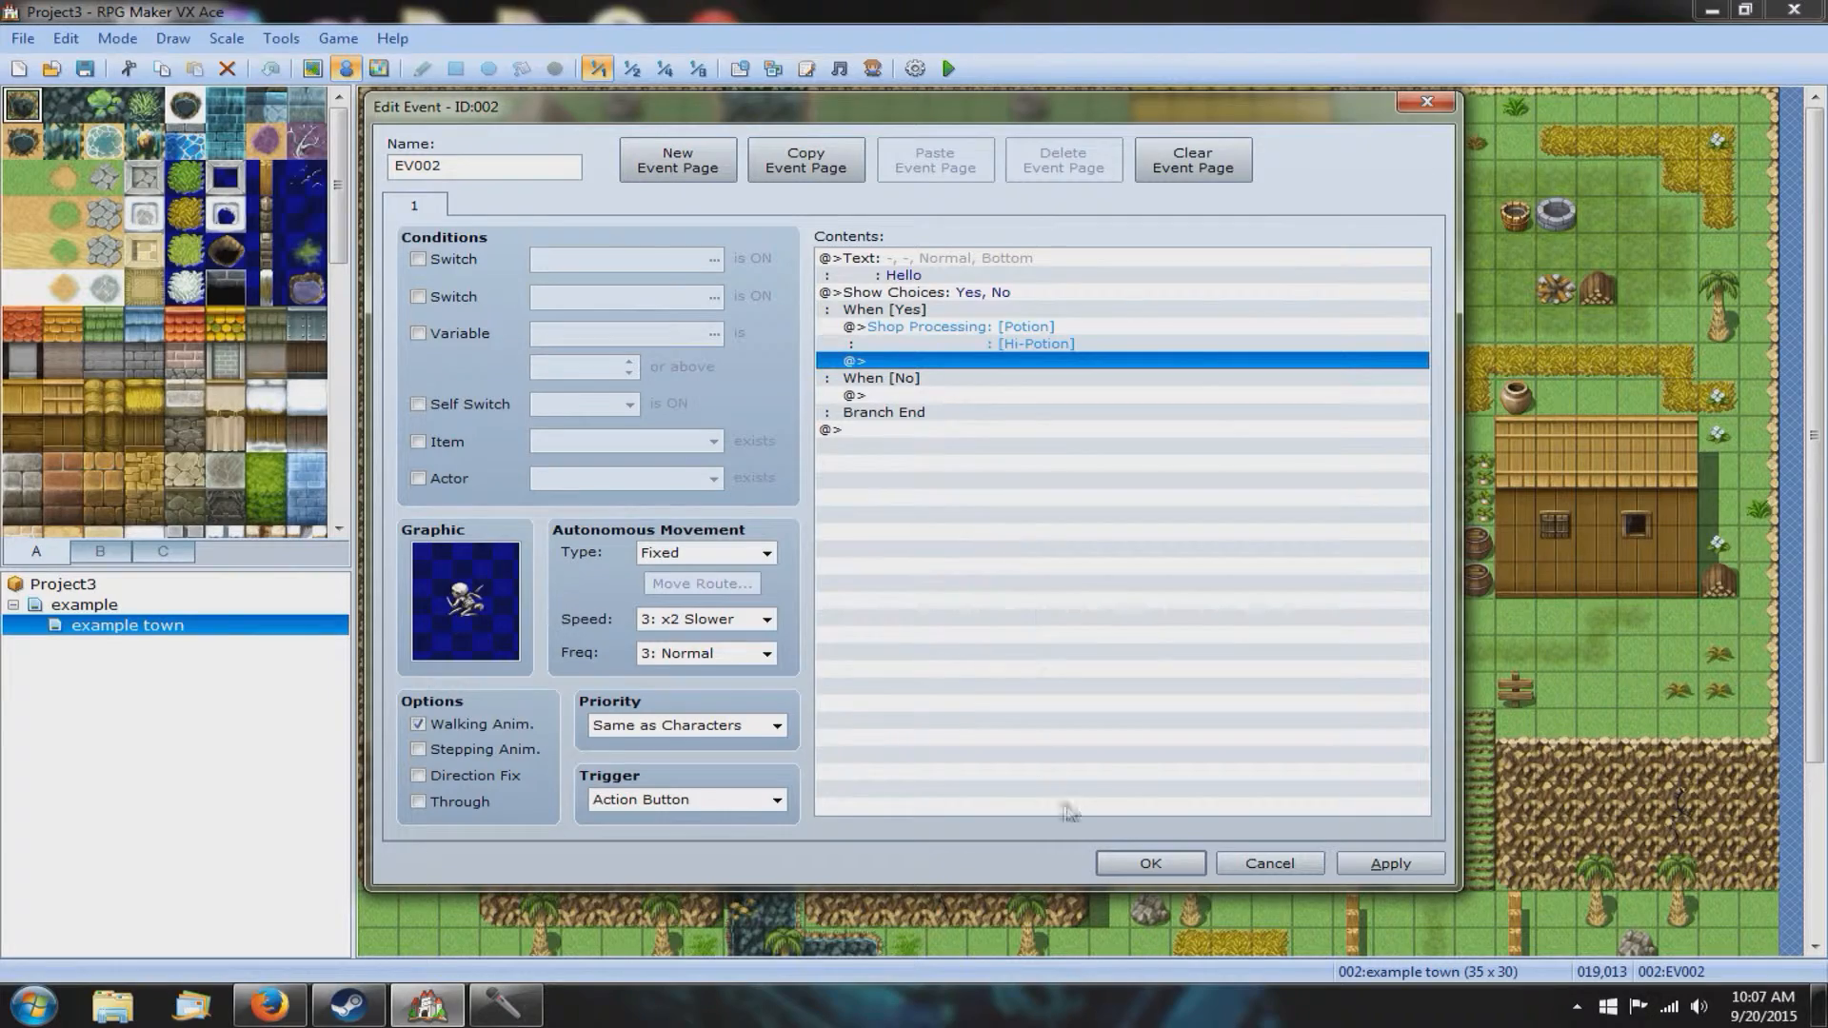
click(1136, 865)
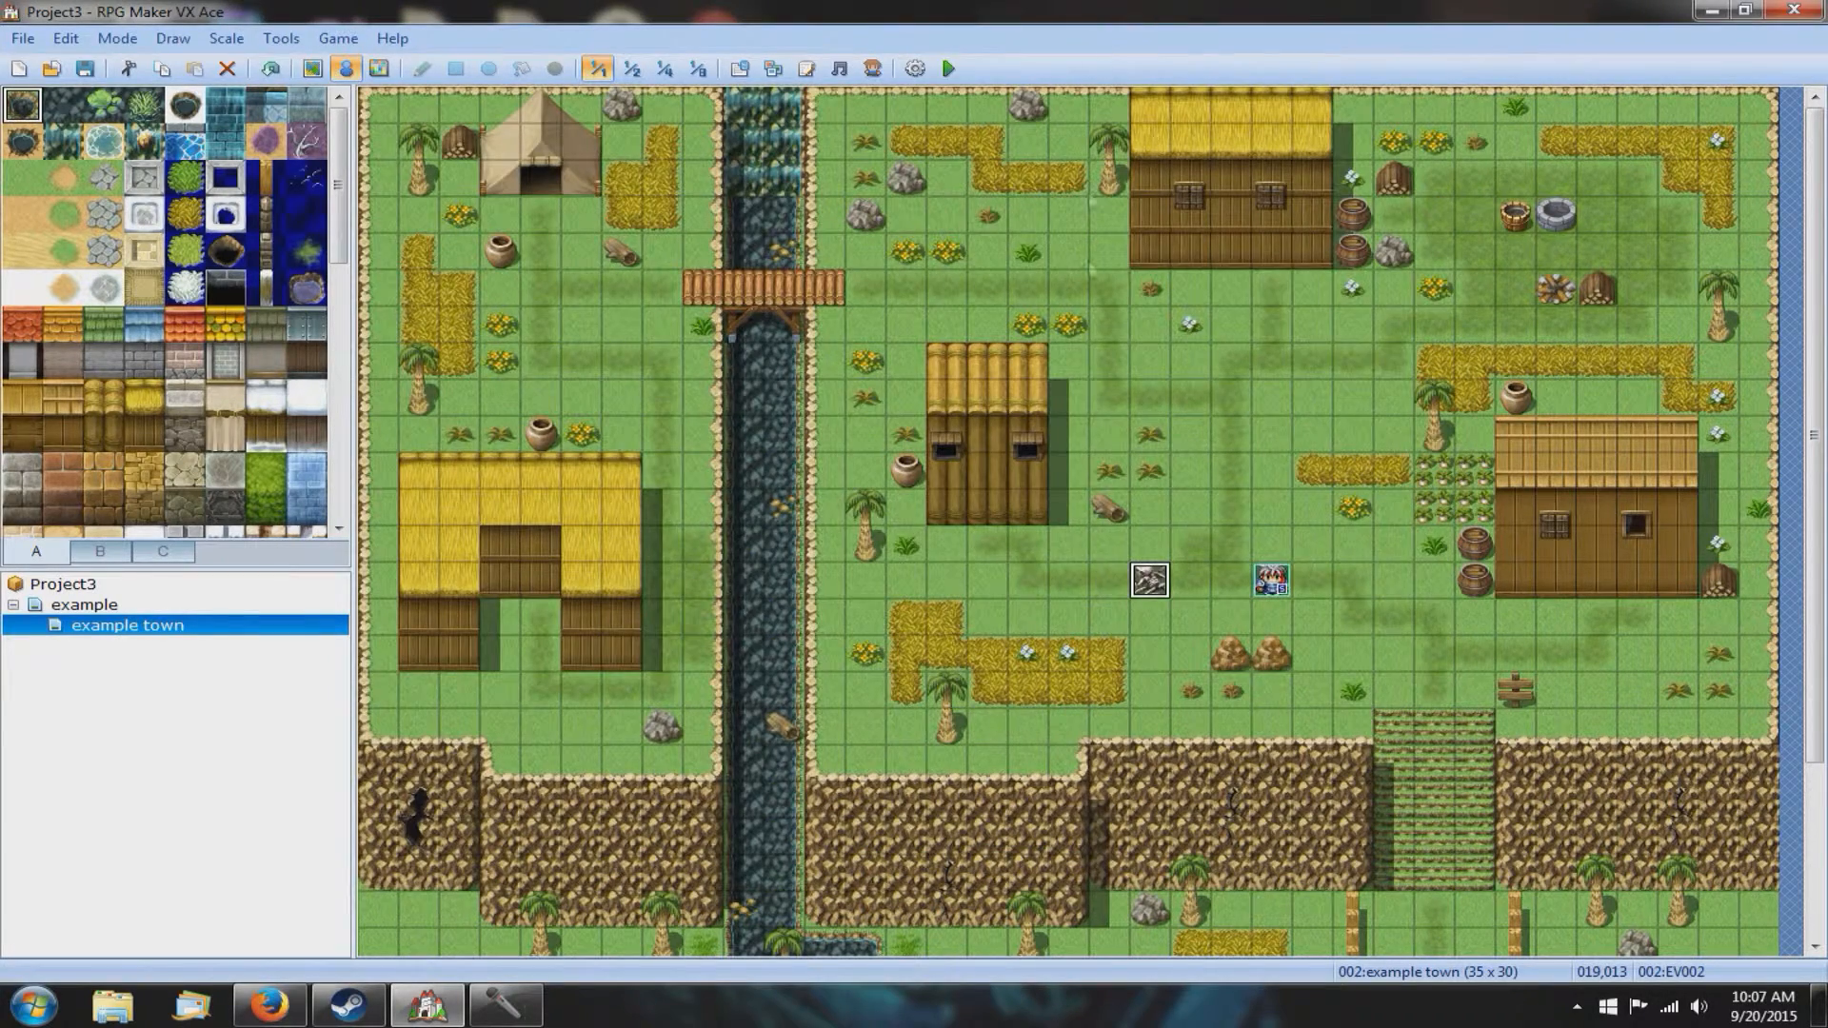
Step: Save and playtest the project, walking the player left to the skeleton and answering No to its choice
click(948, 68)
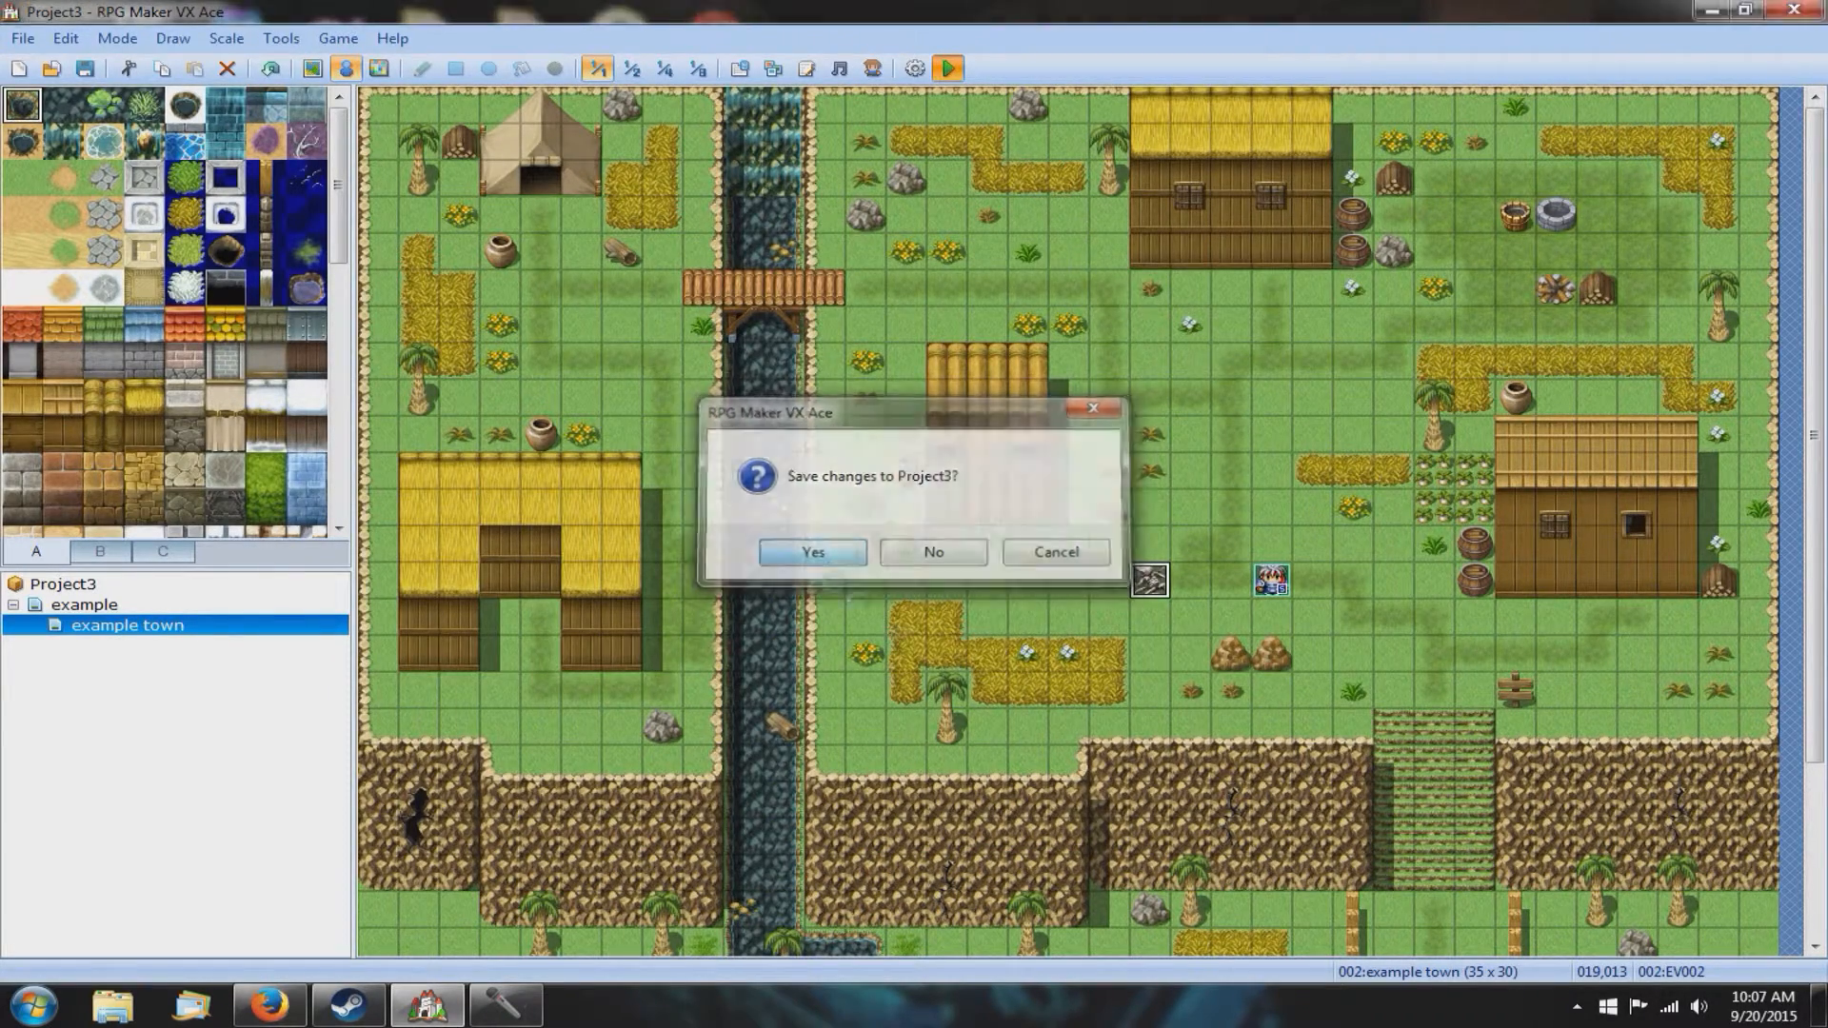
key(Return)
key(Left)
key(Left)
key(Return)
key(Down)
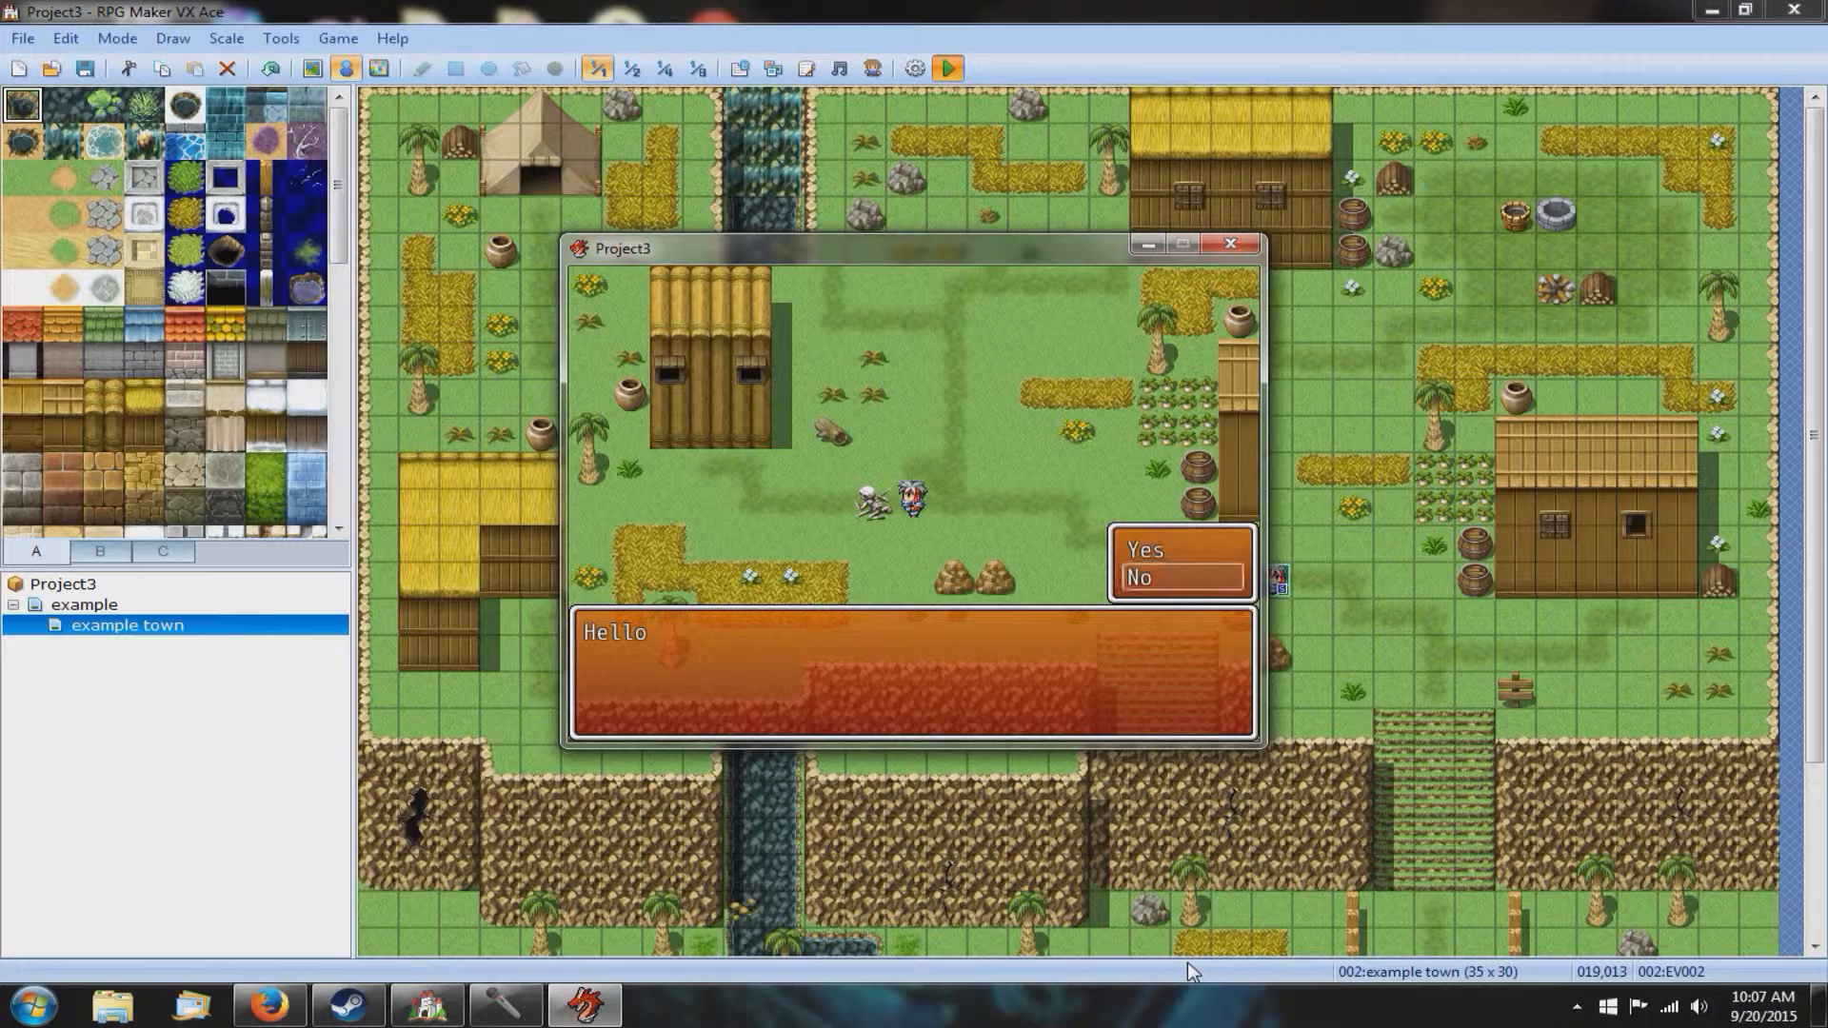
key(Return)
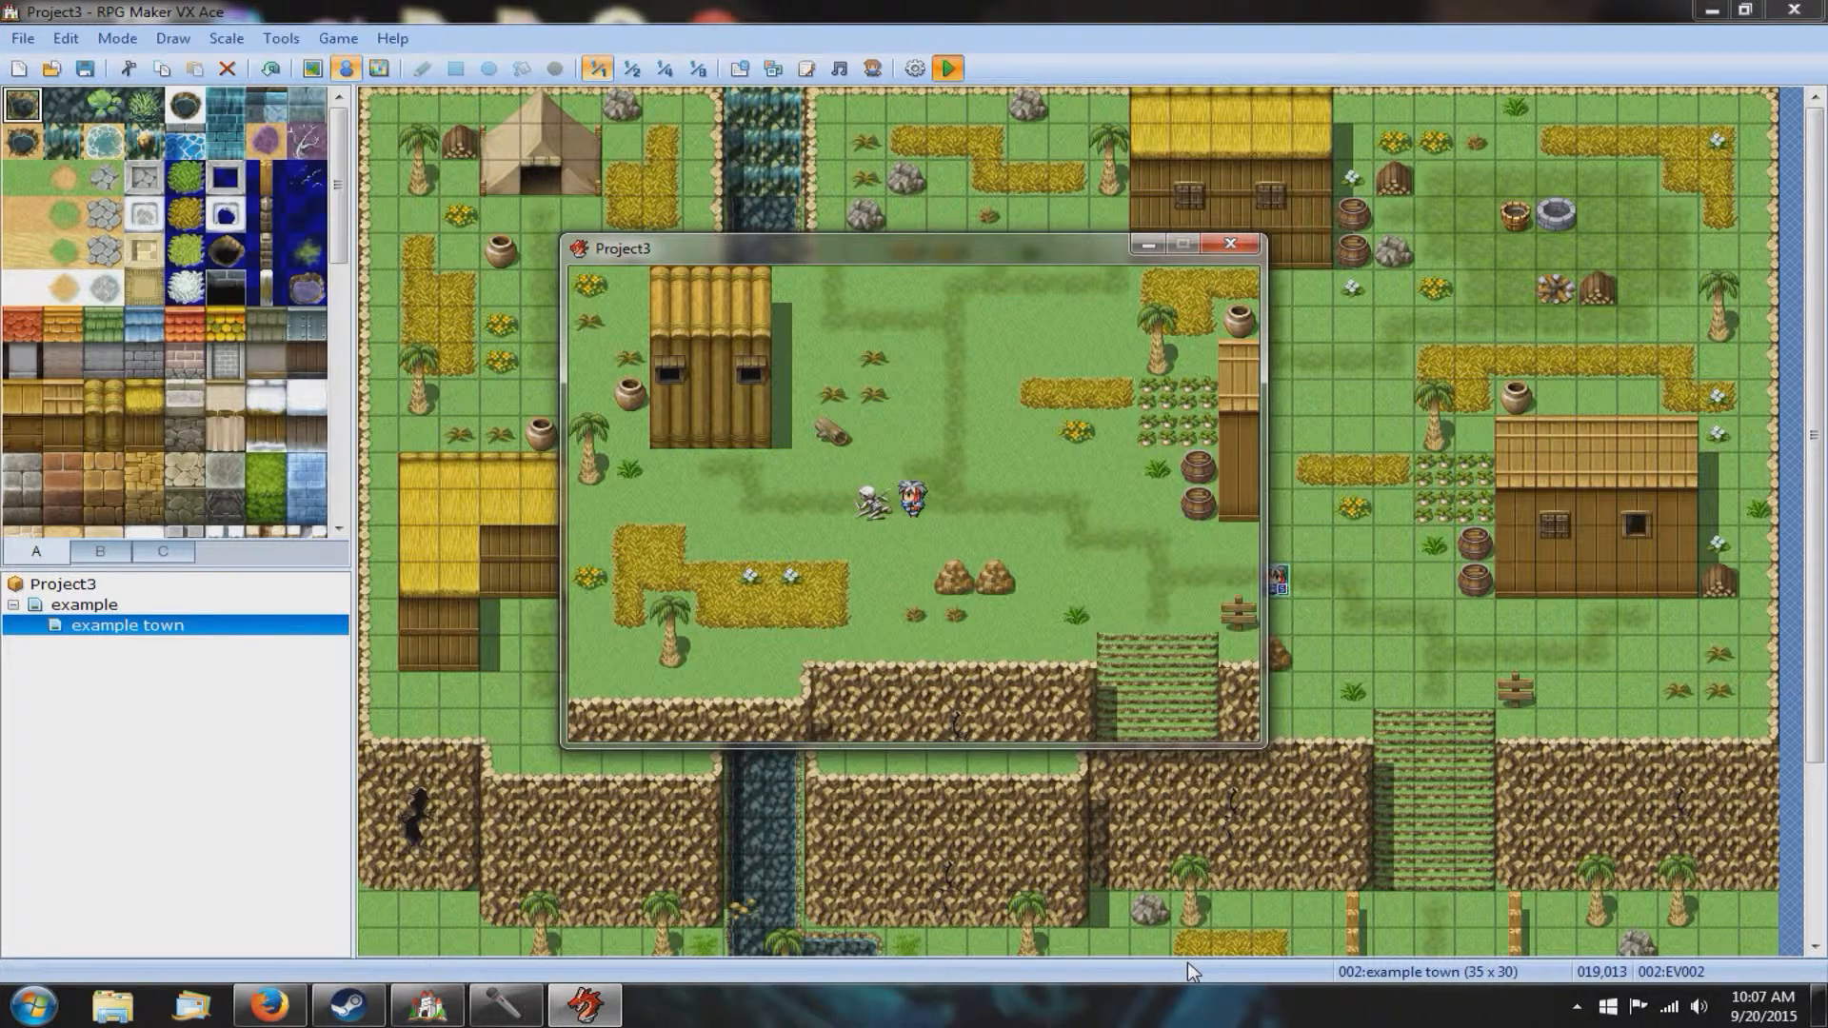
Step: Talk to the skeleton again, answer Yes, and browse Potion and Hi-Potion in the shop's Buy list
key(Return)
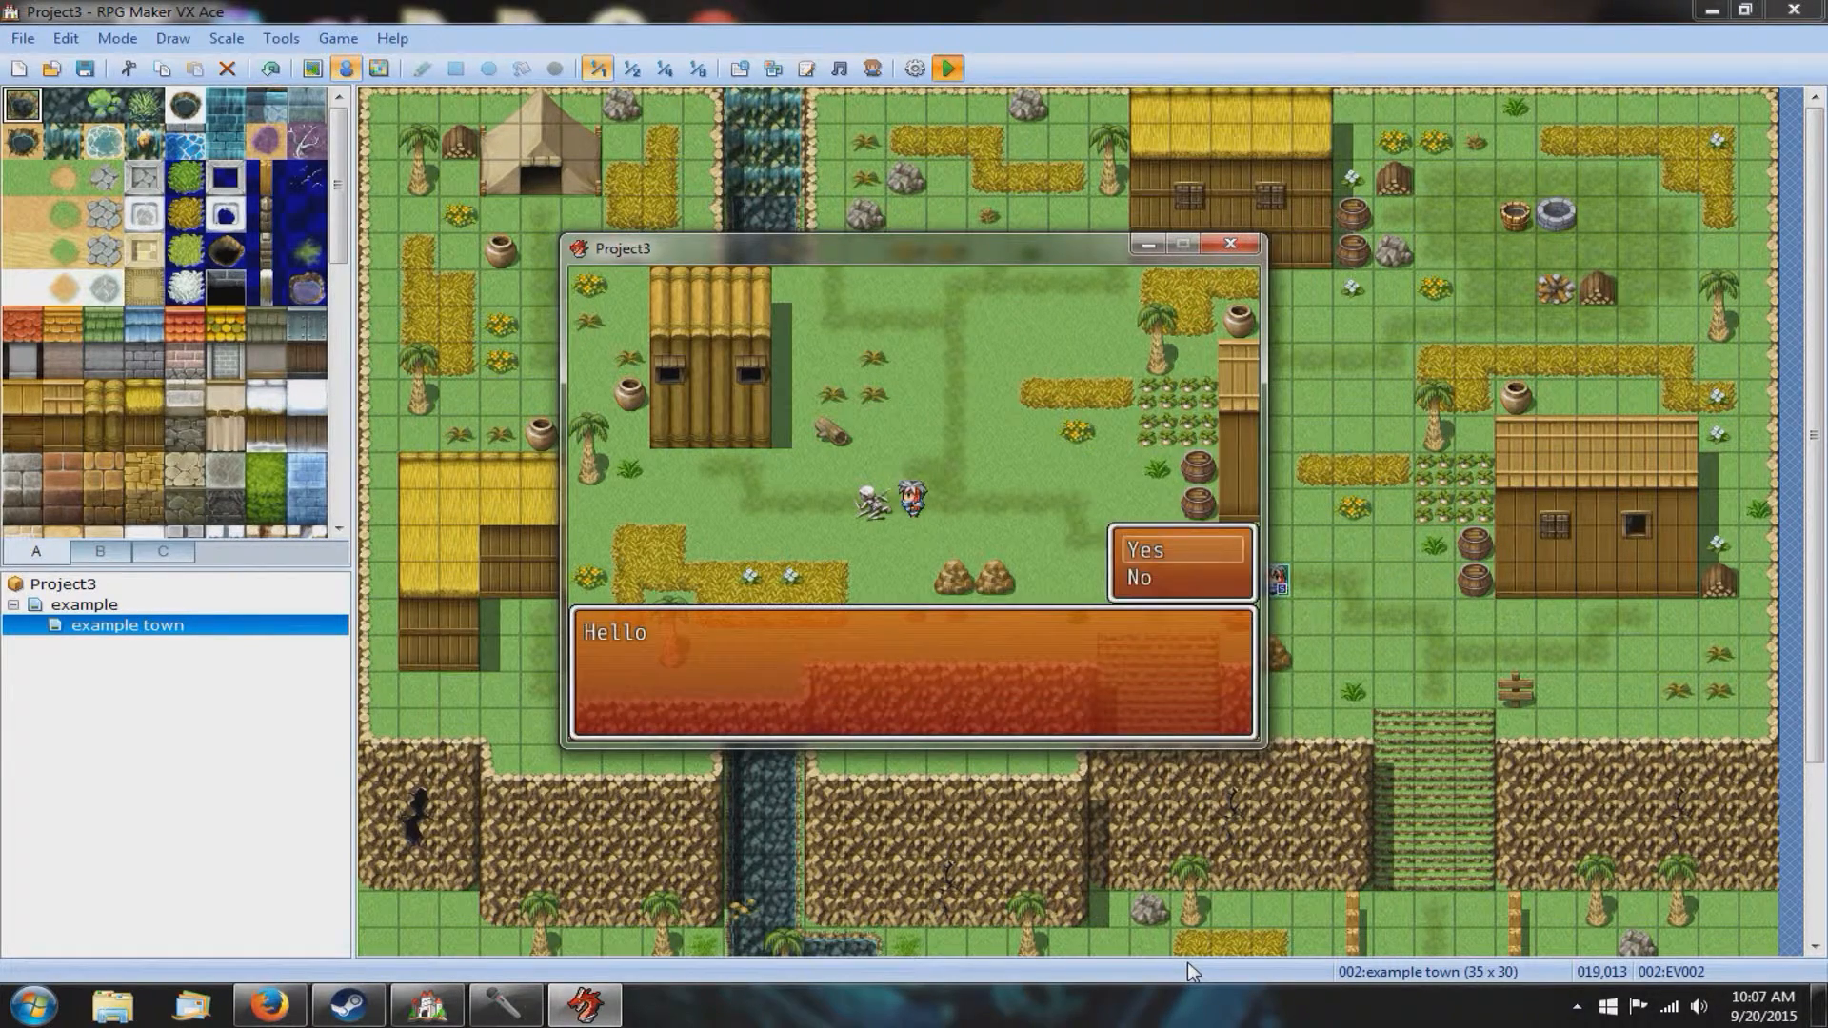
key(Return)
key(Right)
key(Left)
key(Return)
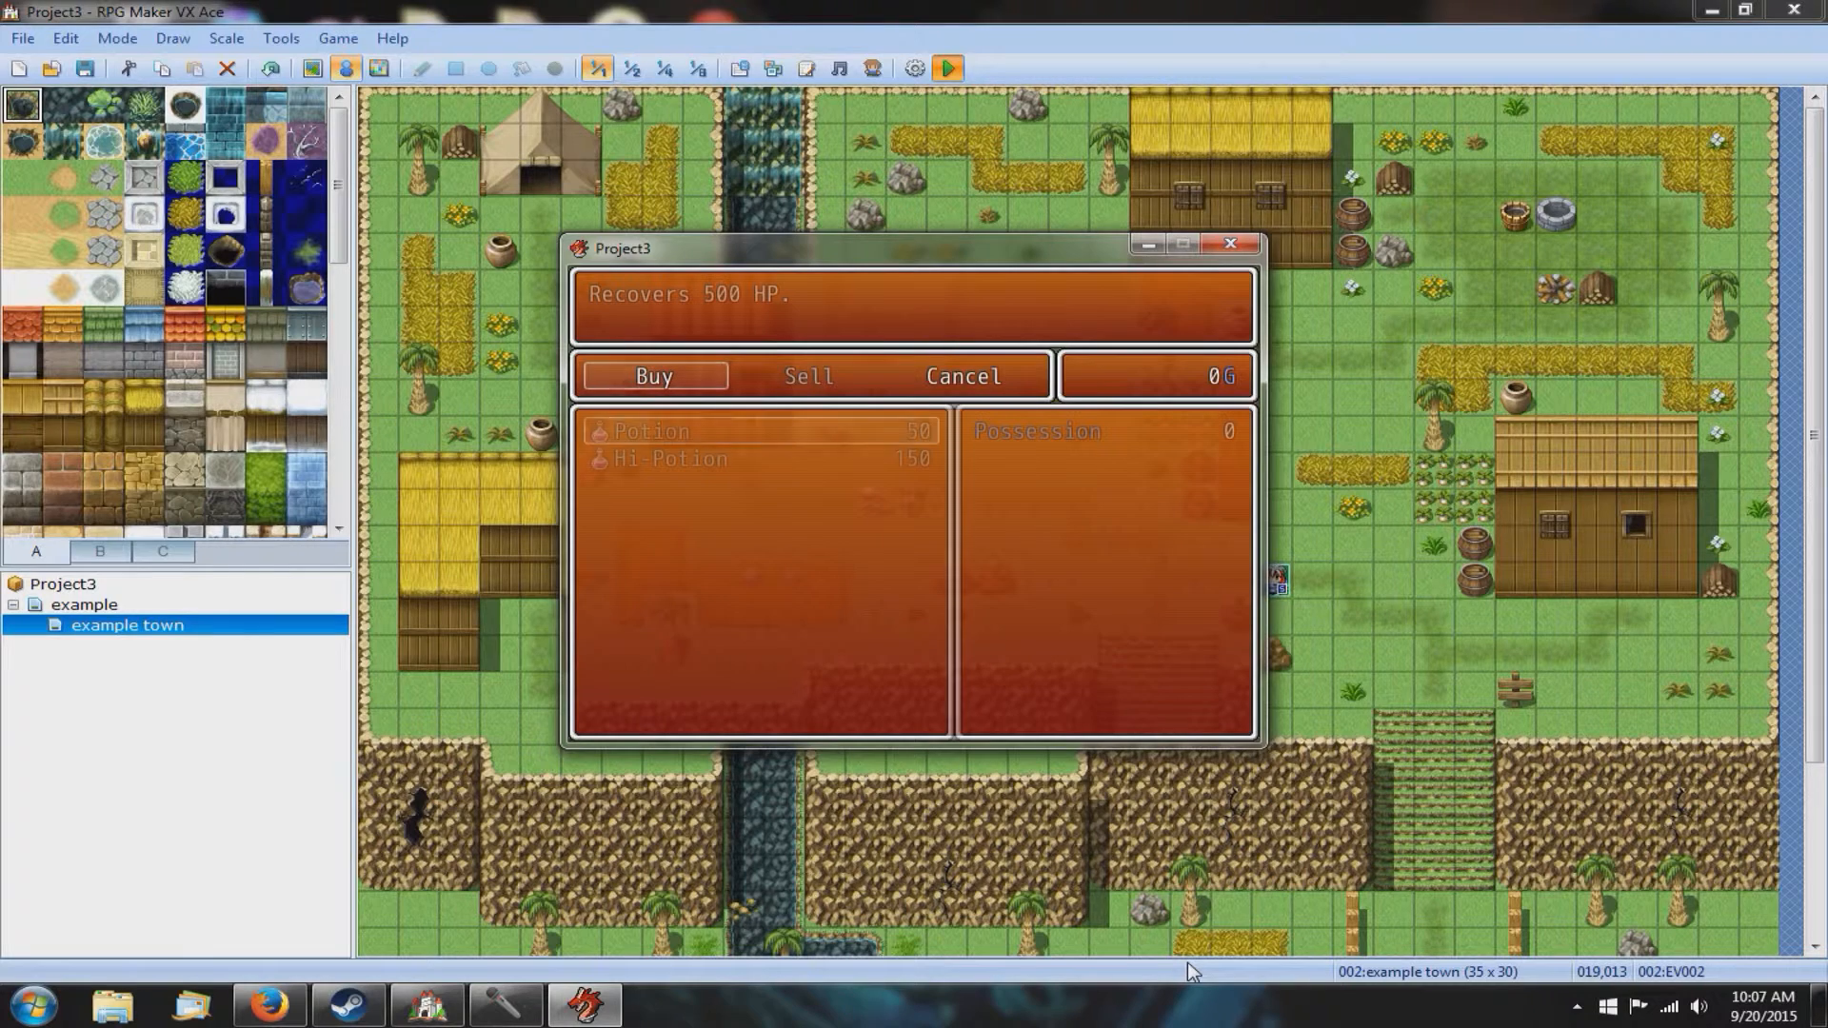
key(Down)
key(Up)
key(Down)
key(Up)
key(Escape)
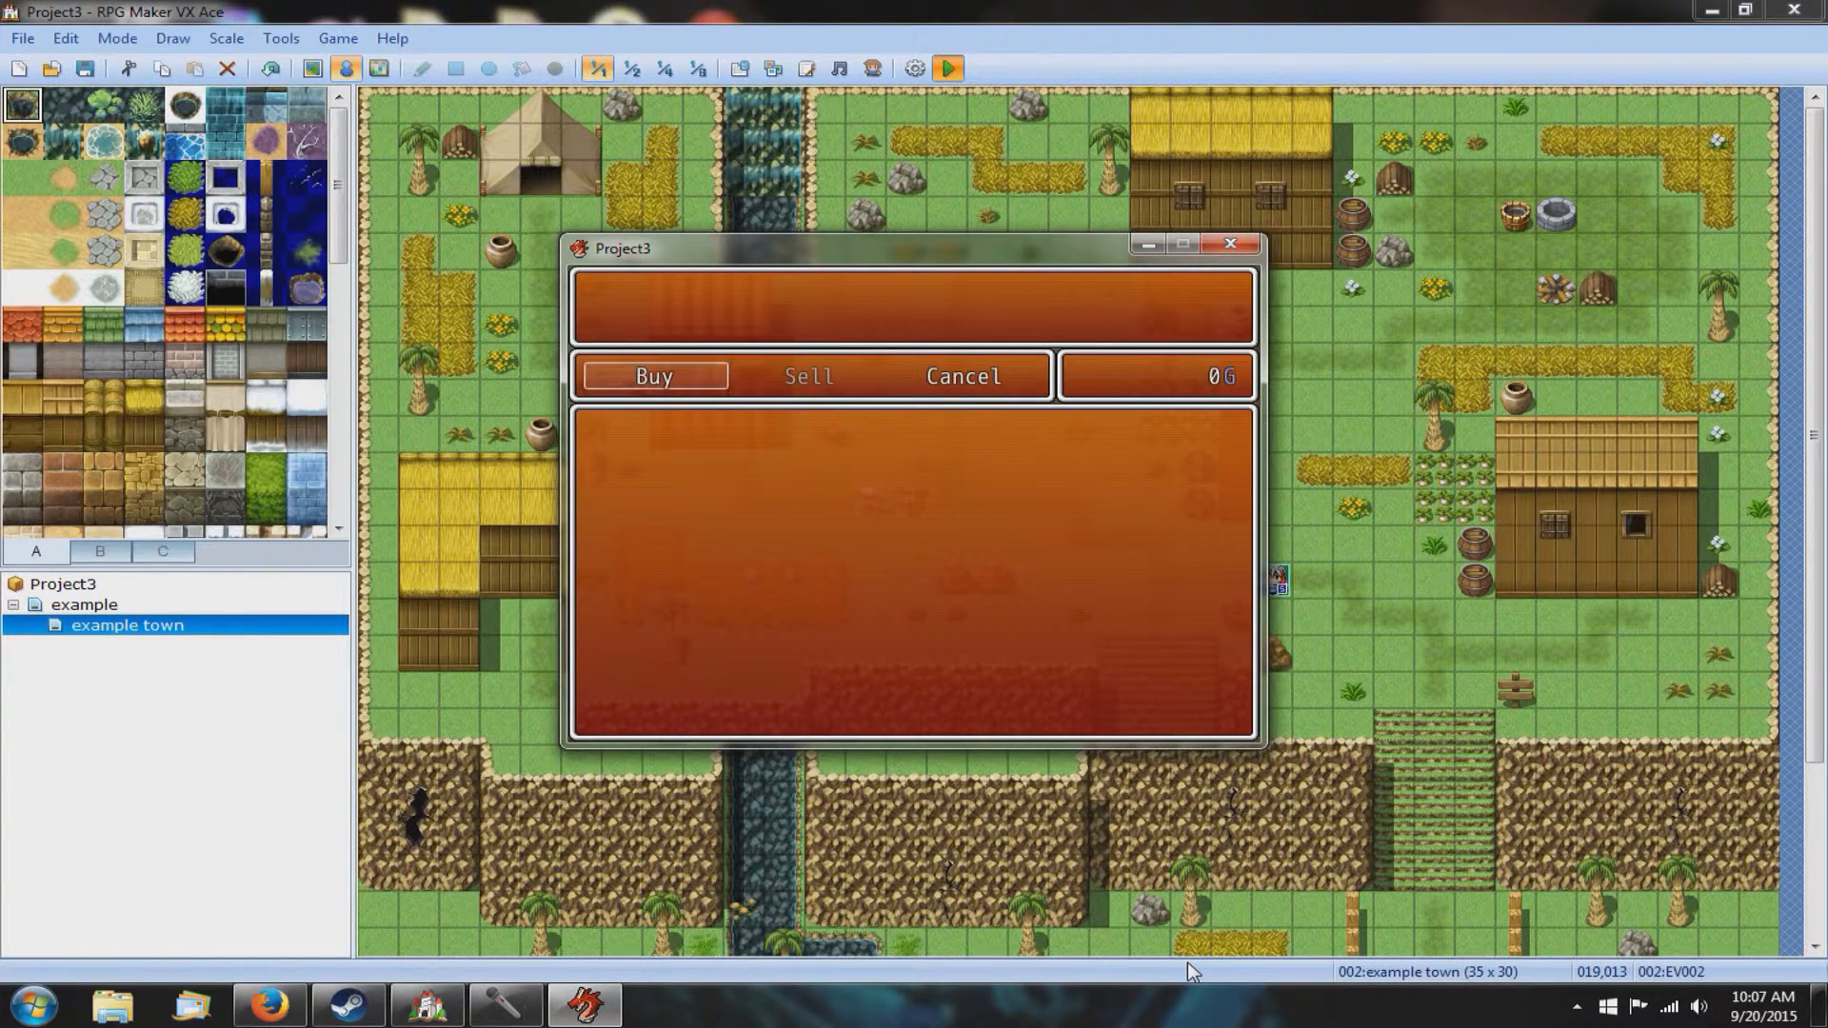
Step: Leave the shop through its Cancel option and close the playtest
key(Right)
key(Right)
key(Return)
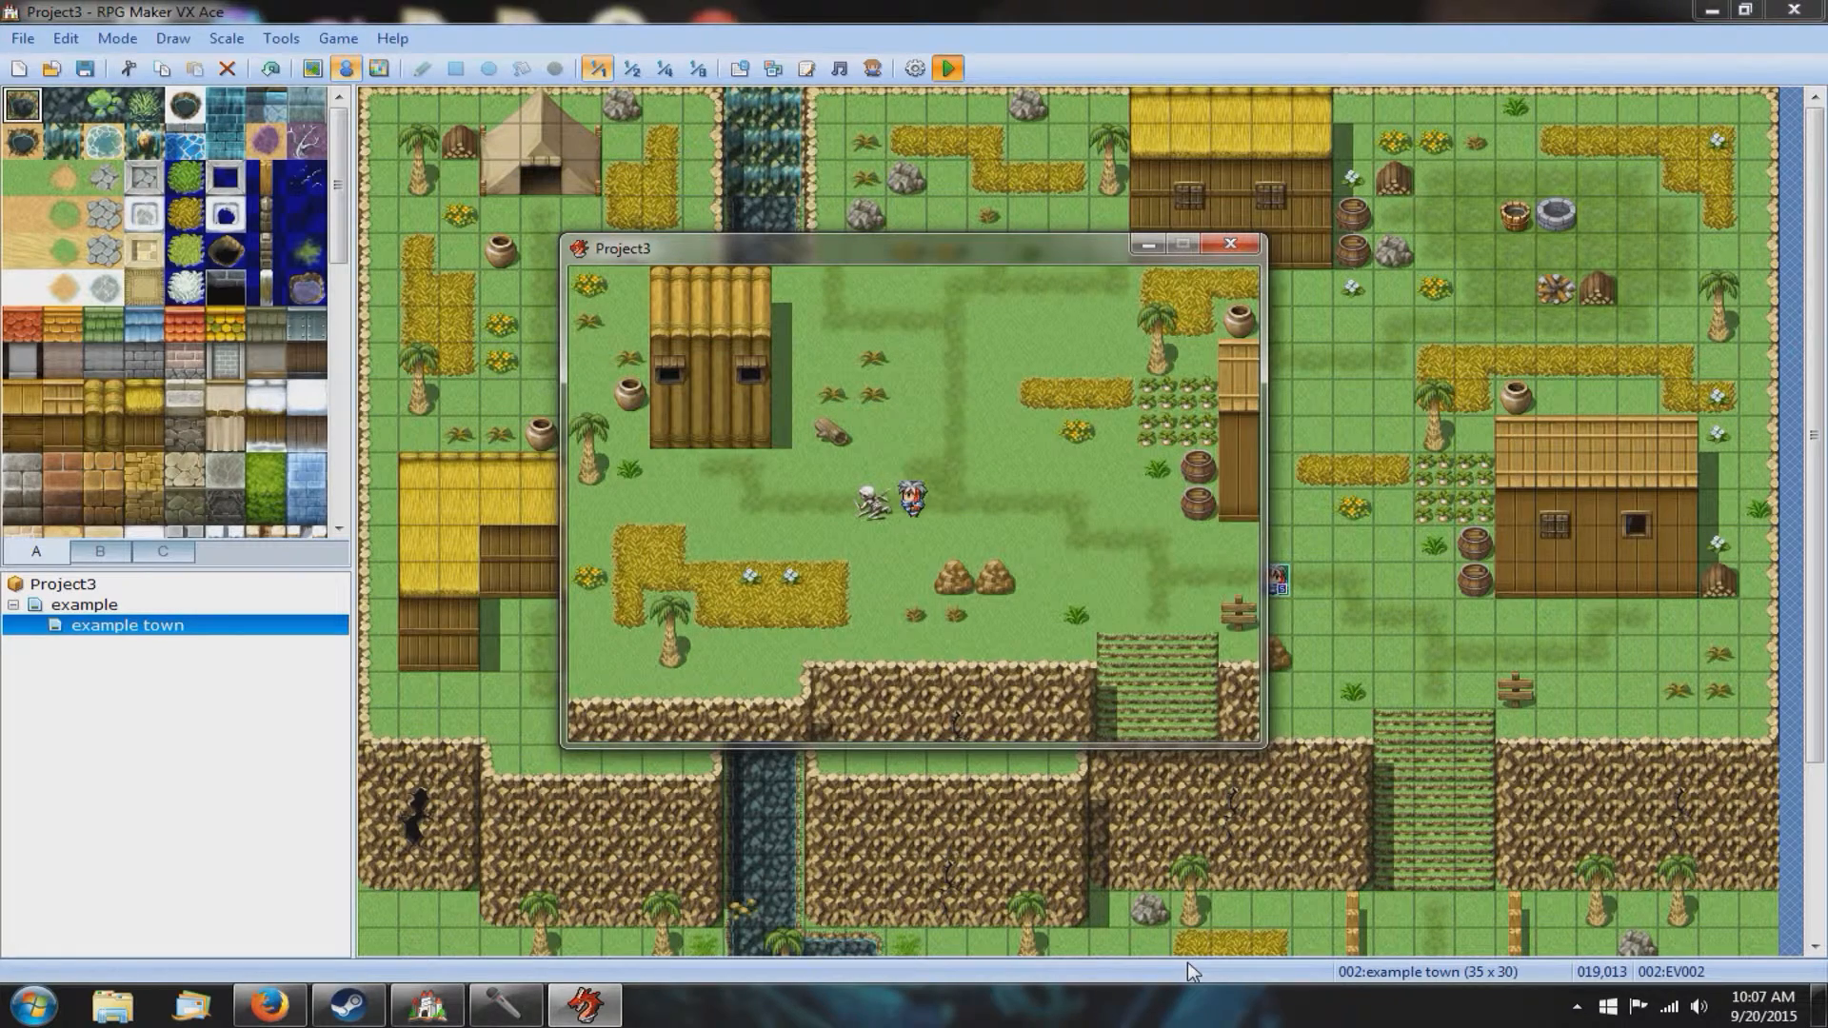
click(1231, 245)
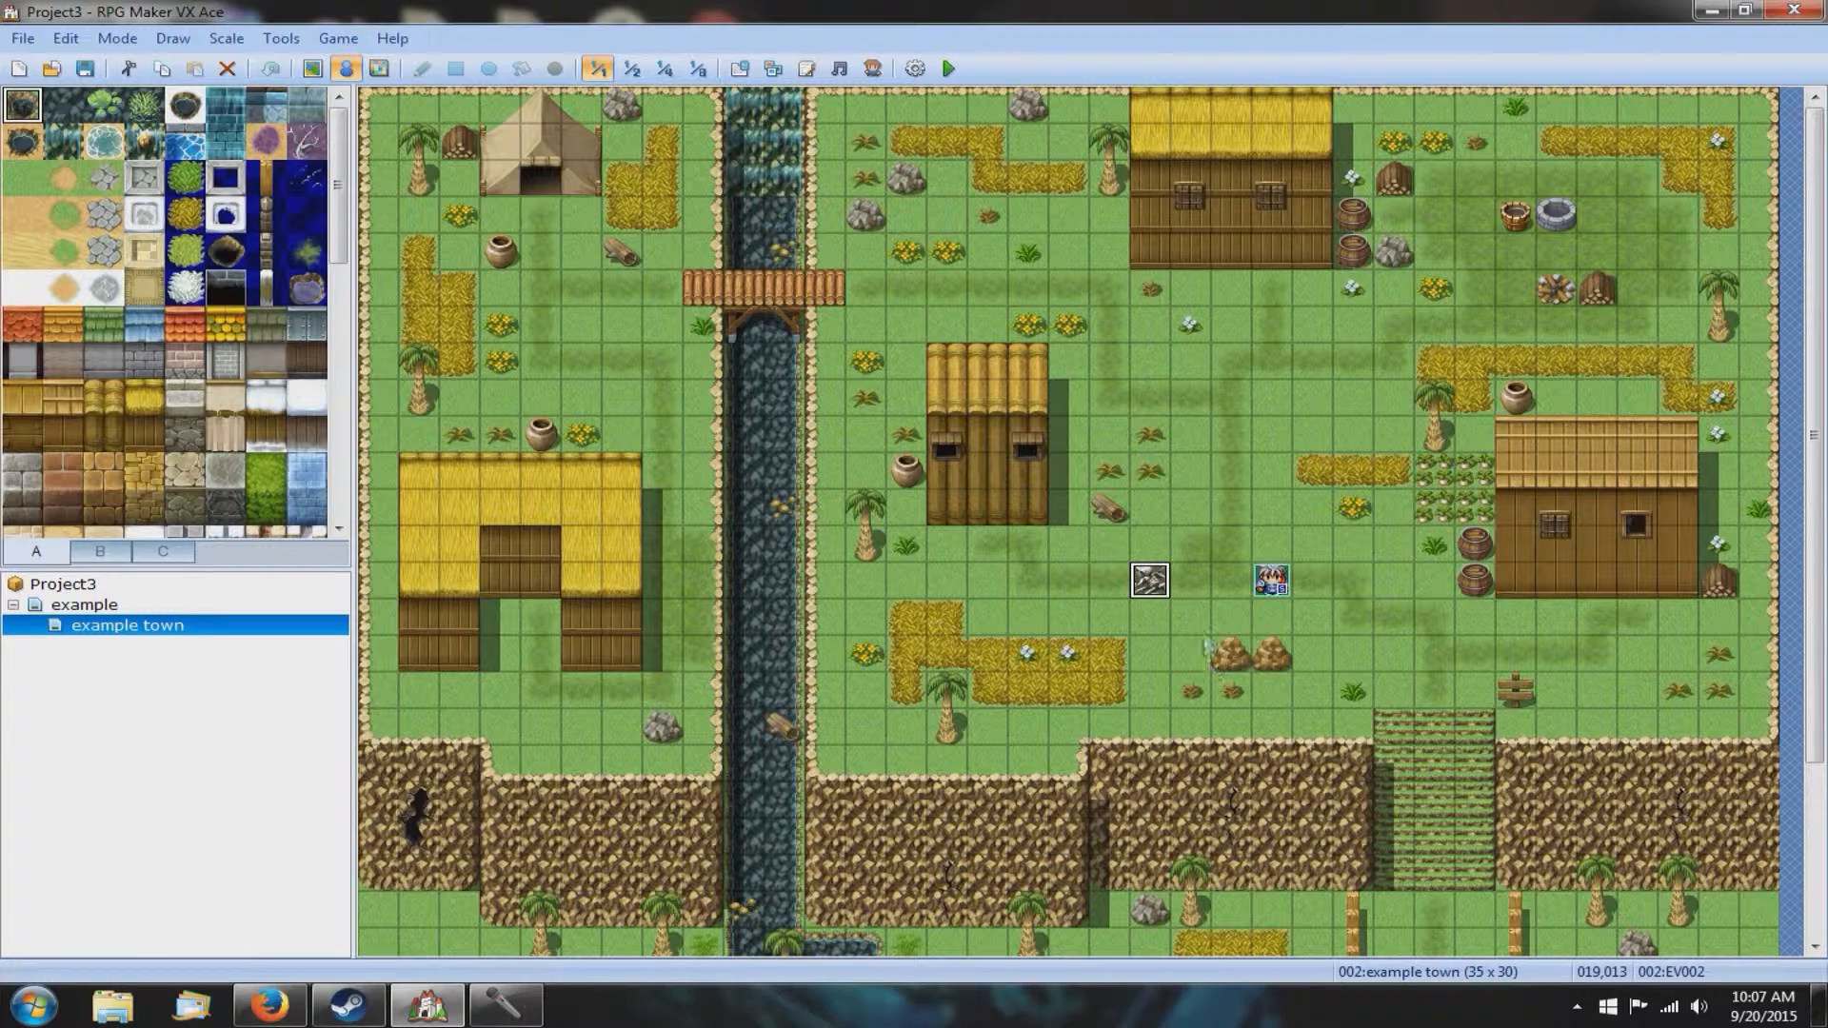
Step: Open the skeleton event and insert a Change Gold command above its Hello text
double_click(1152, 578)
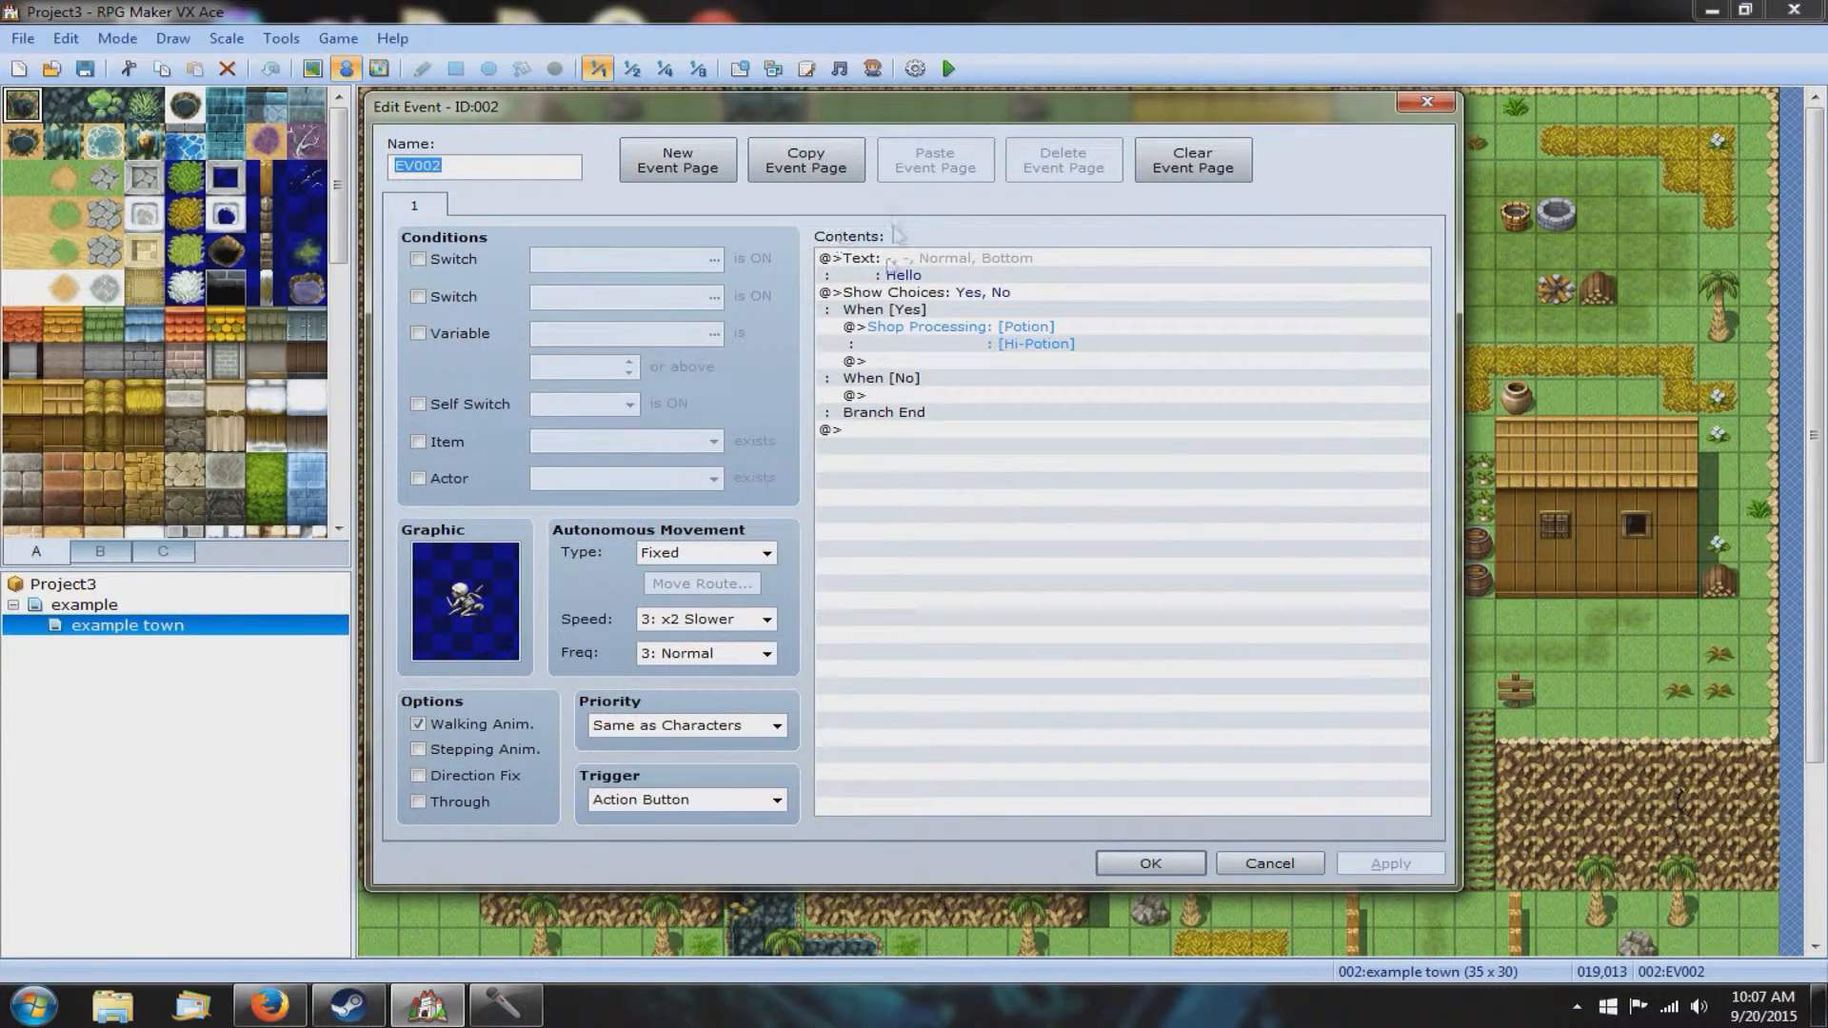
click(867, 257)
right_click(868, 257)
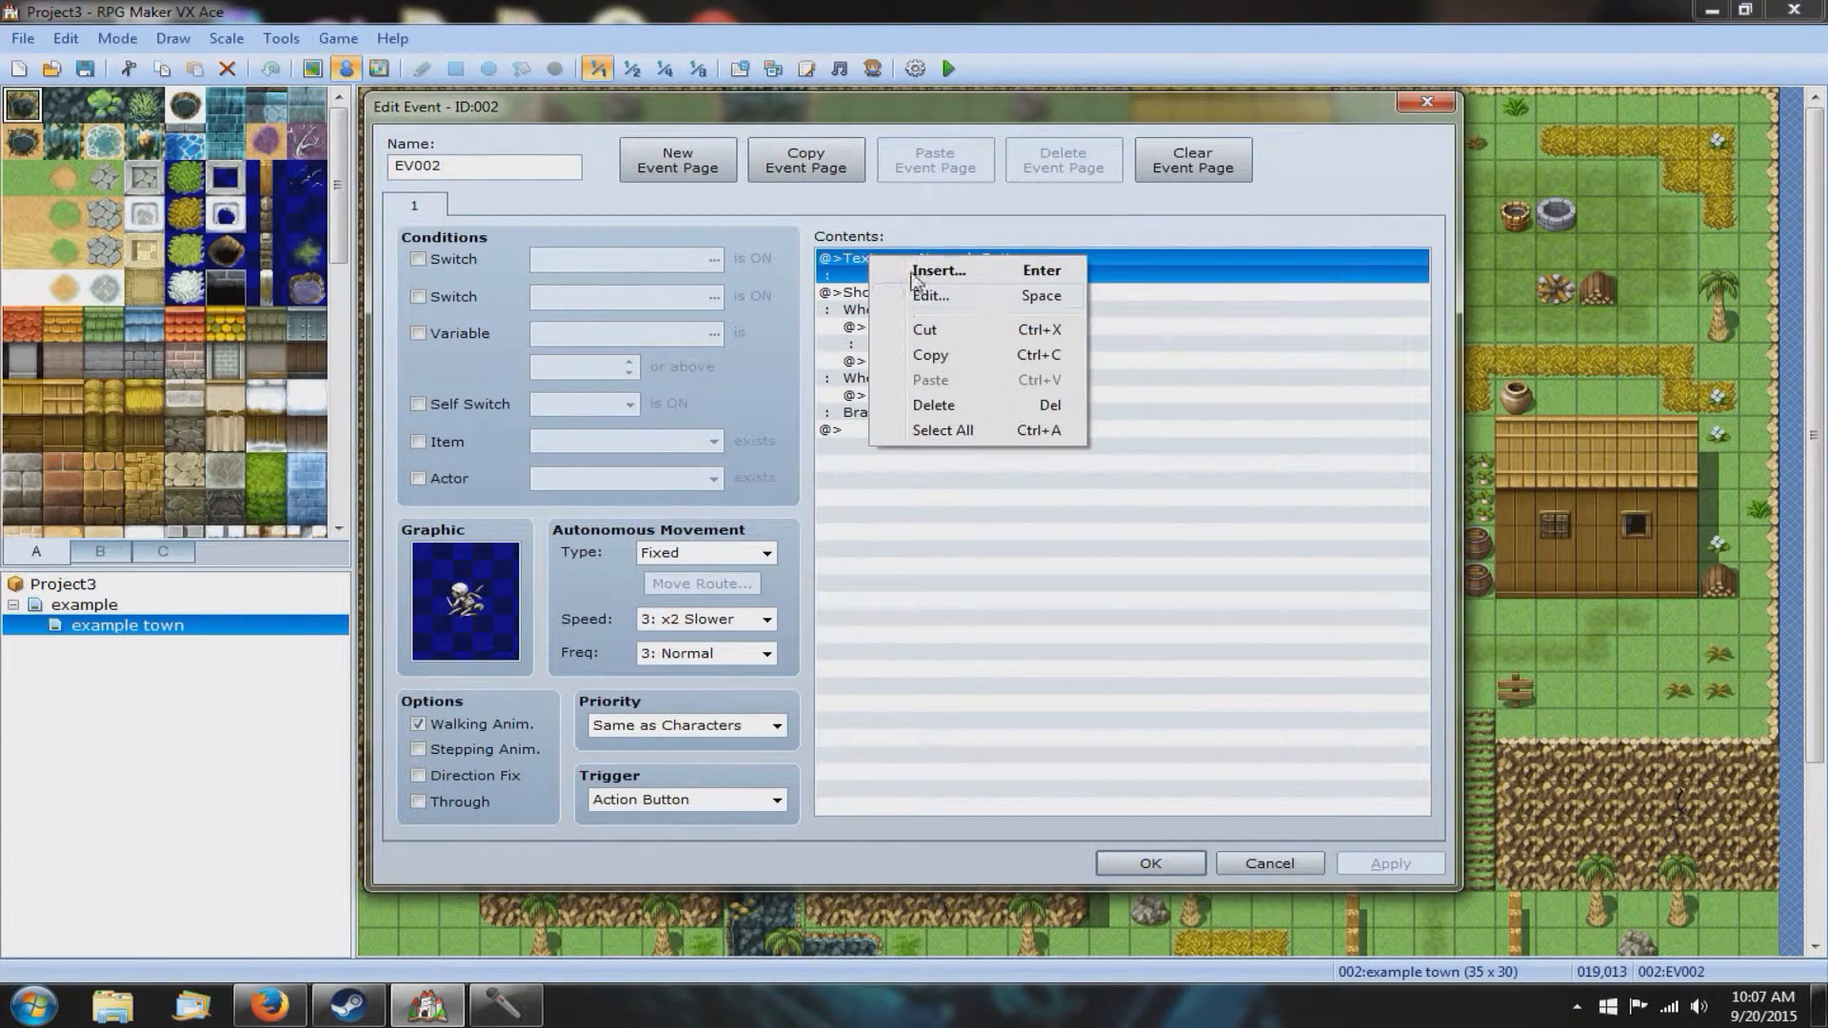
click(835, 284)
right_click(840, 267)
click(841, 253)
right_click(841, 253)
click(865, 269)
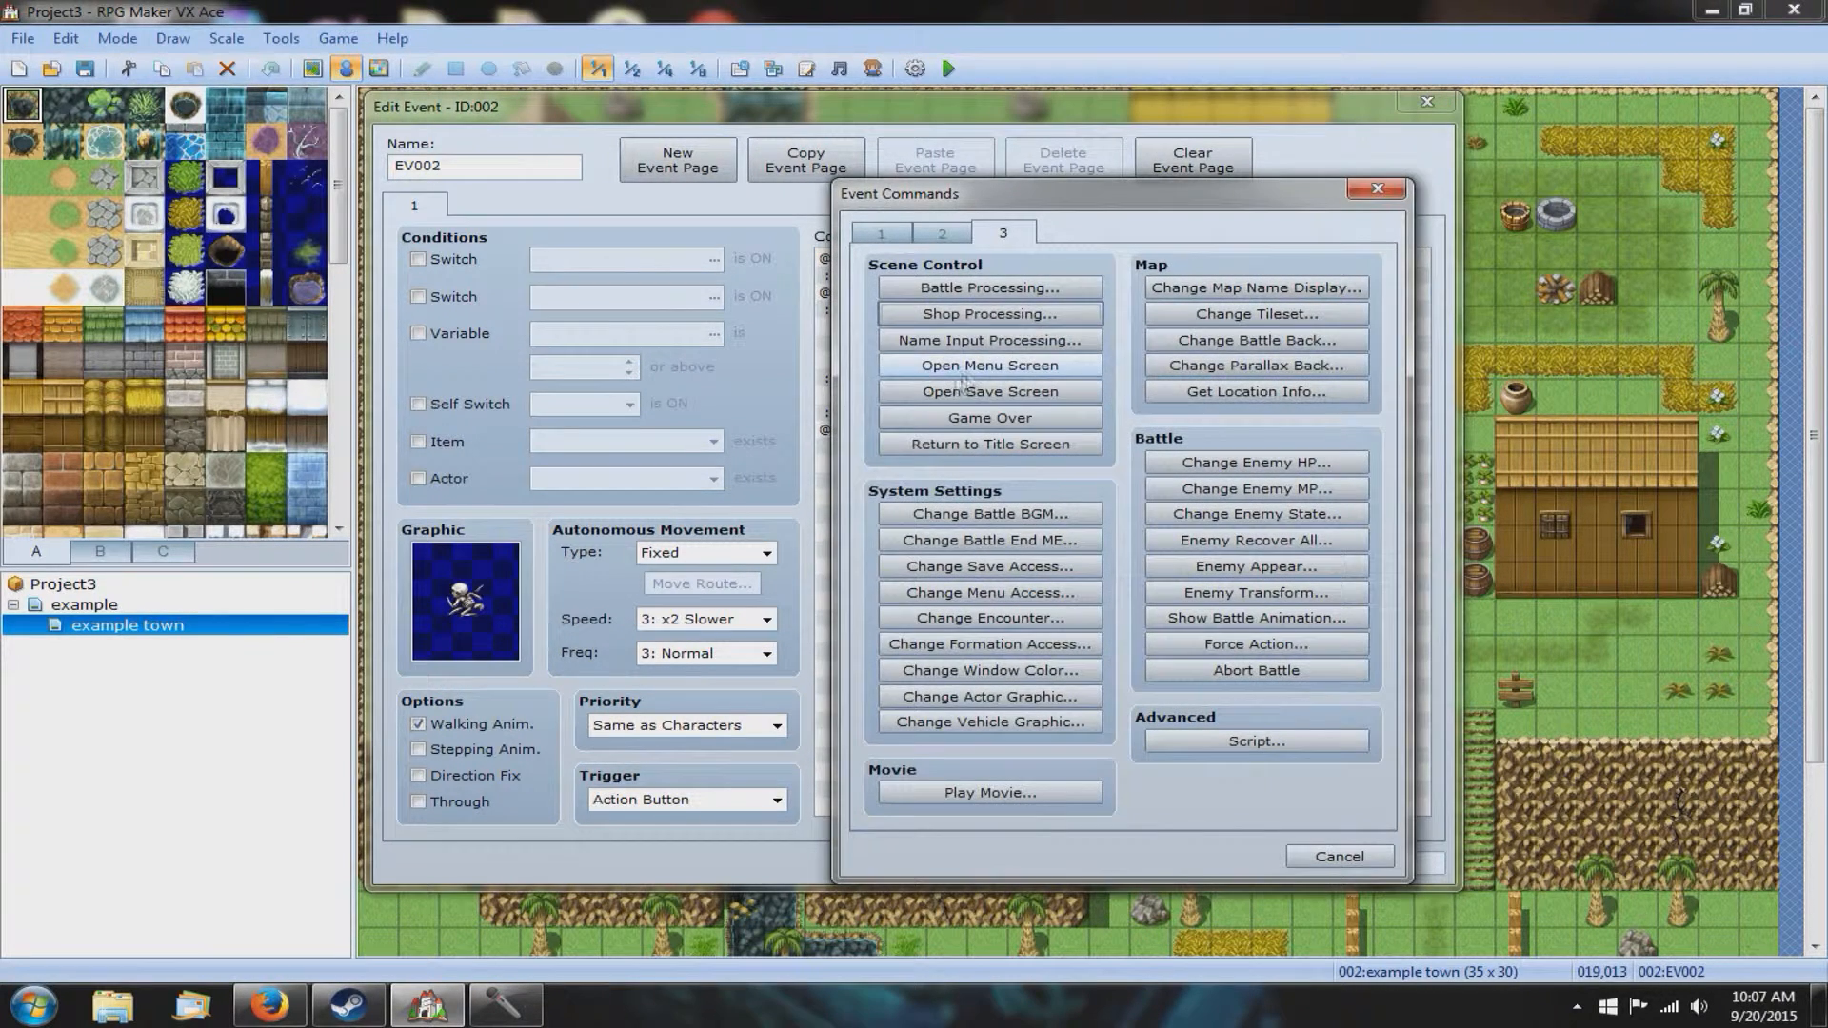
click(885, 238)
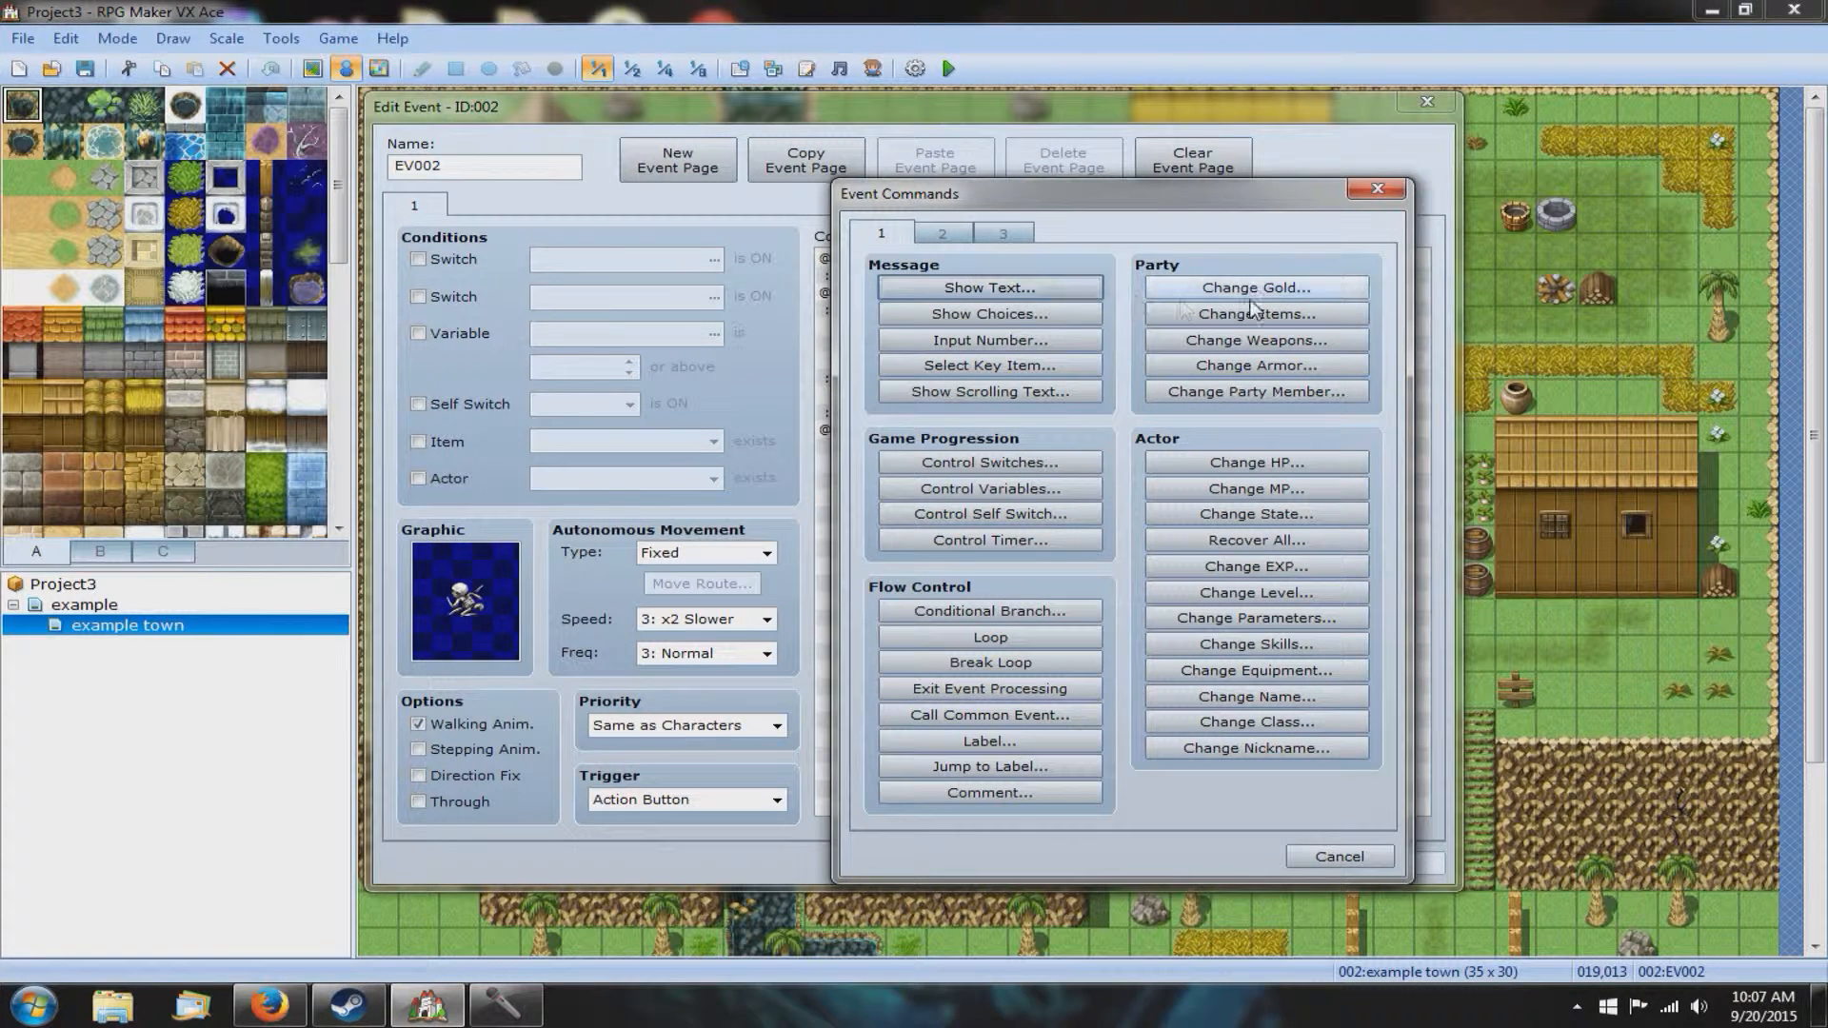
click(1180, 289)
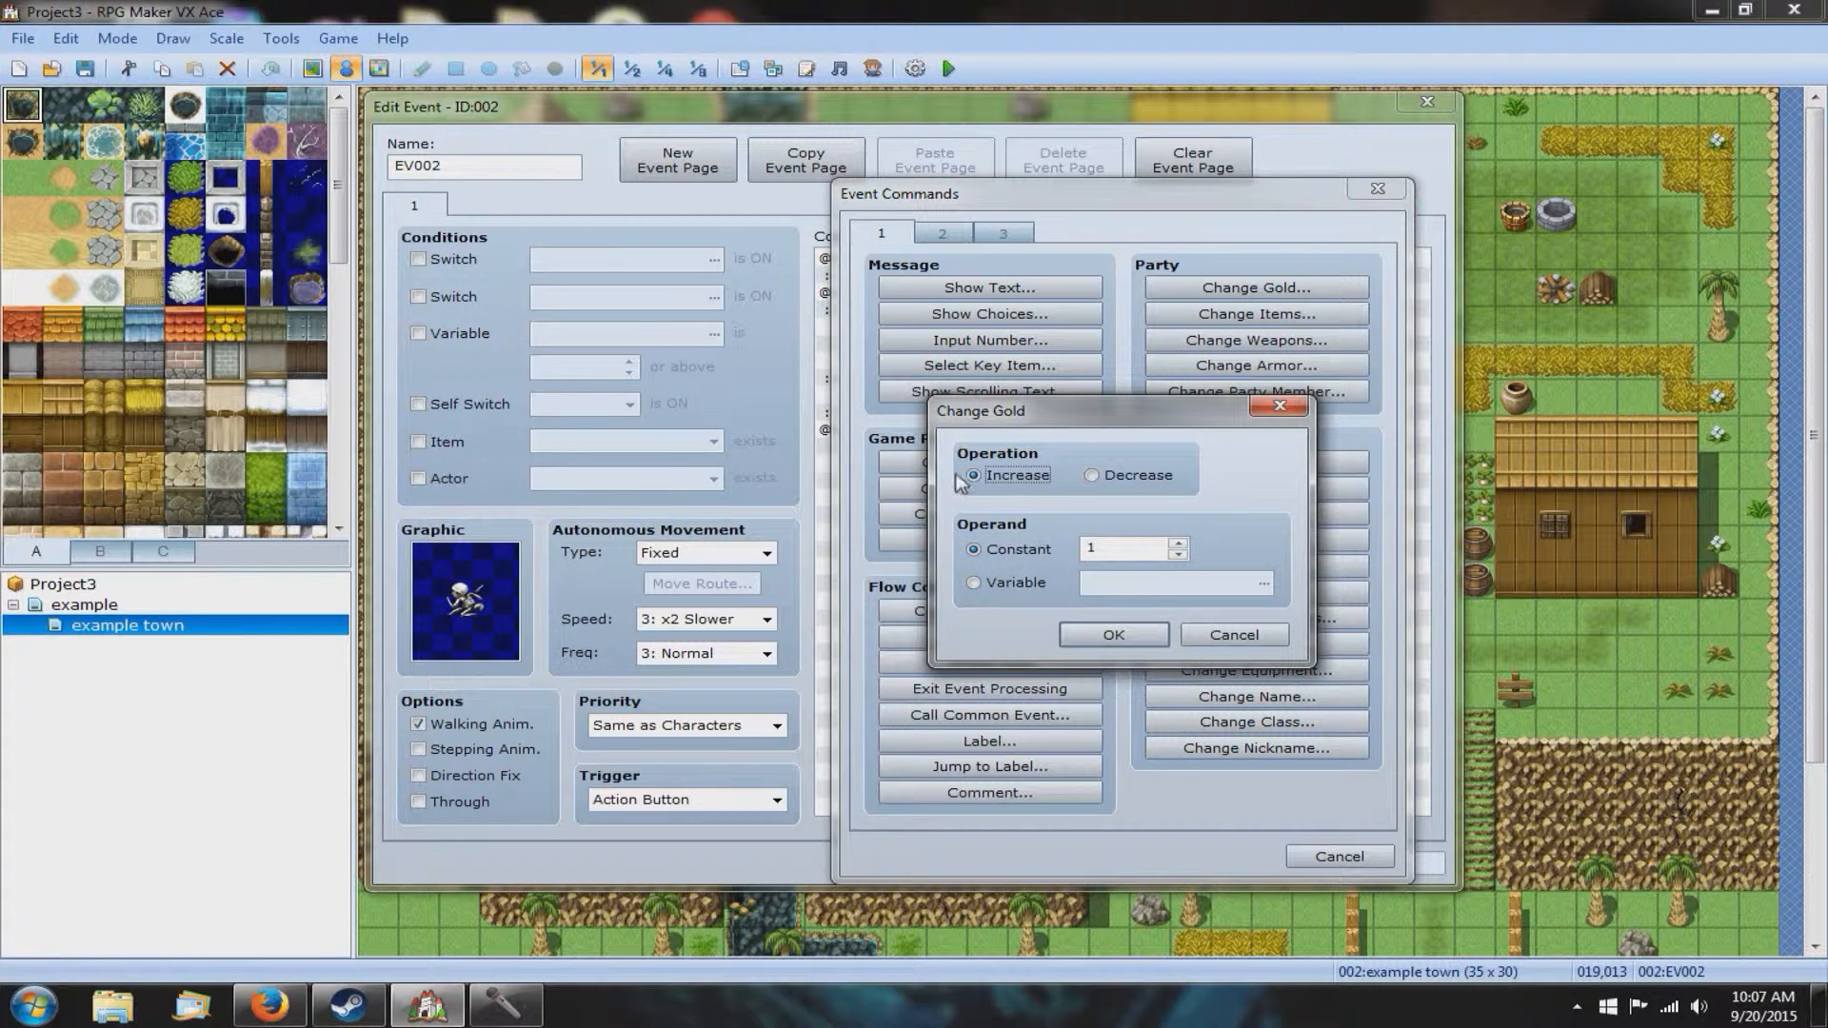
Step: Set the gold change to an increase by a constant 500, and accept the command and event edits
double_click(1146, 550)
text(500)
click(974, 584)
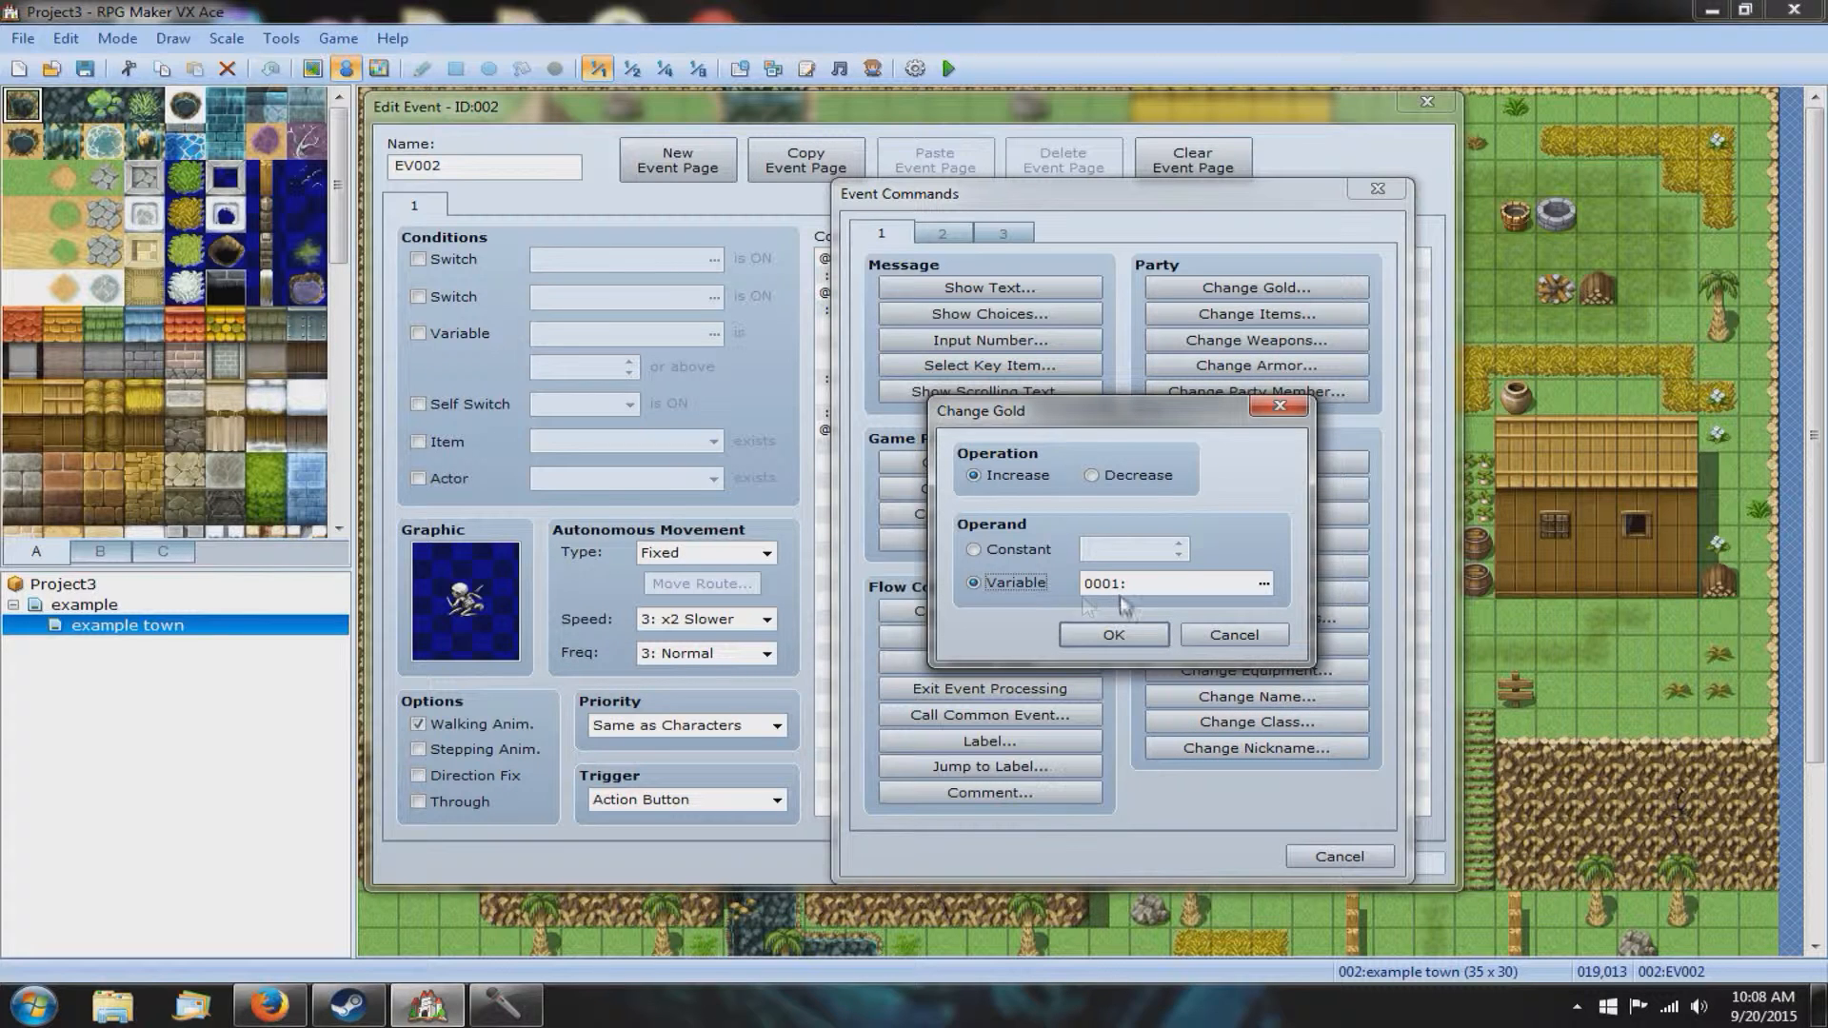
click(973, 551)
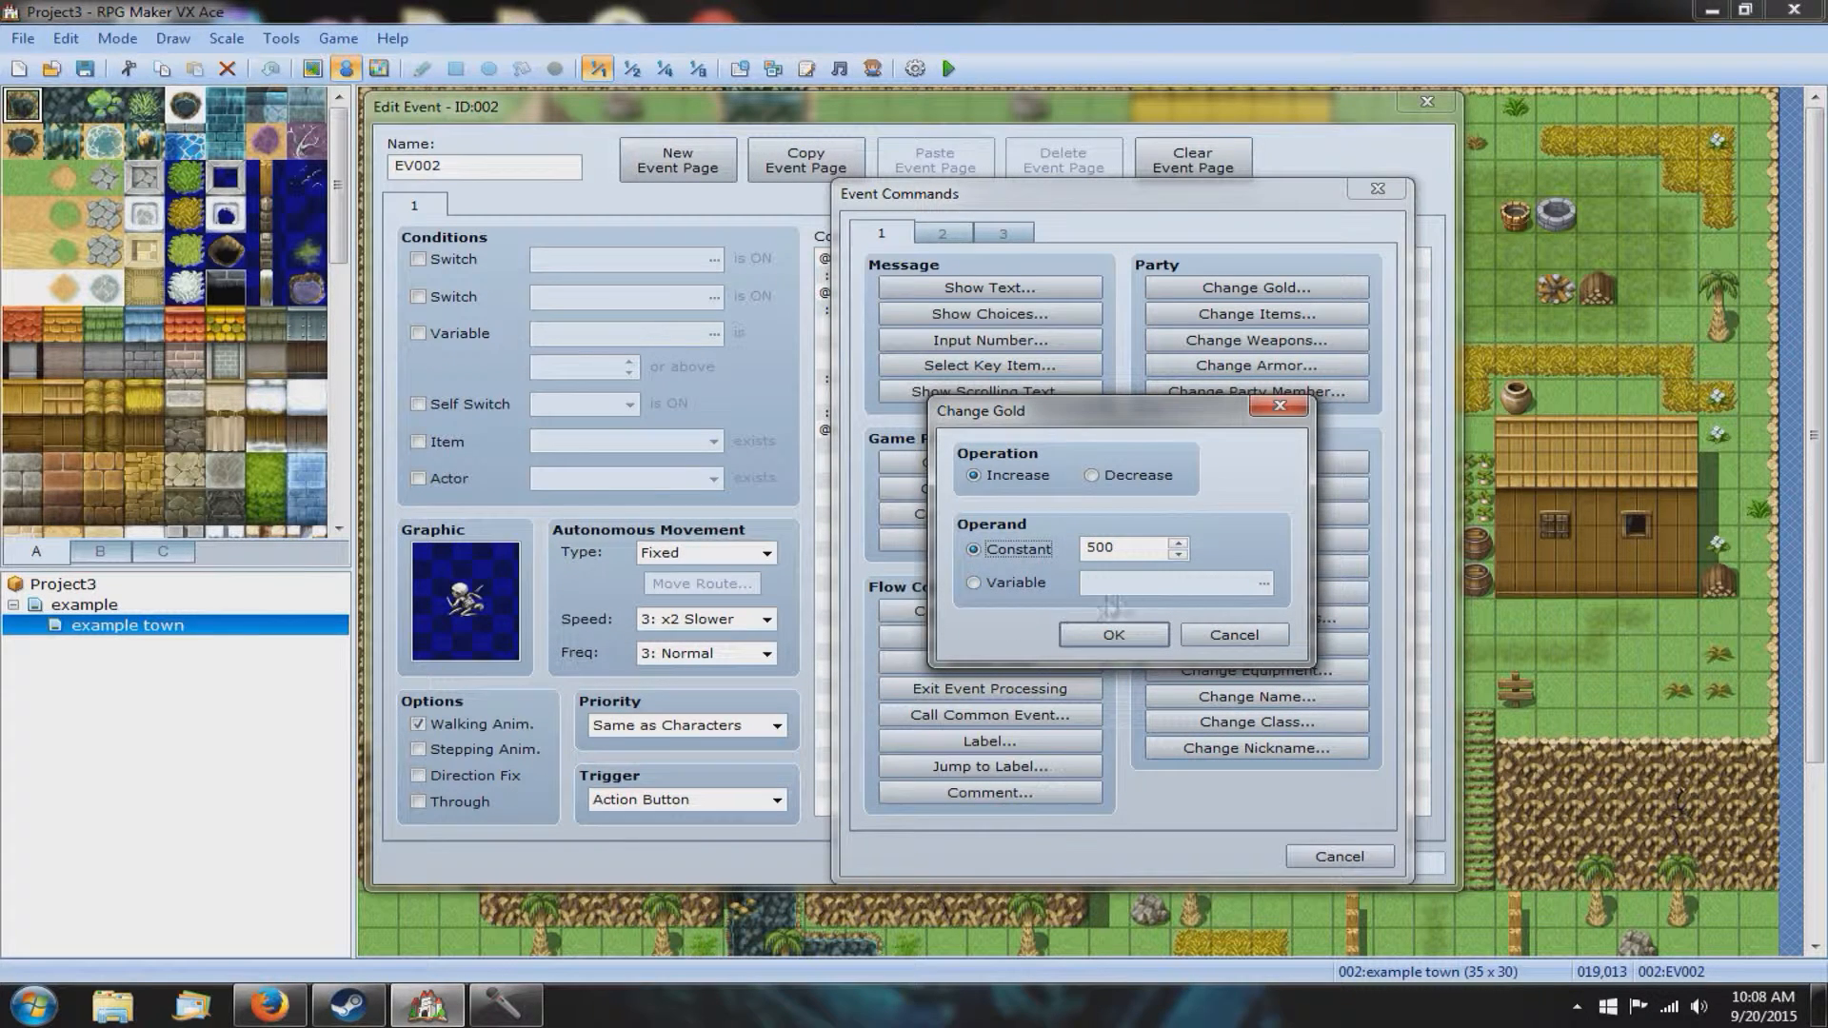
click(1101, 637)
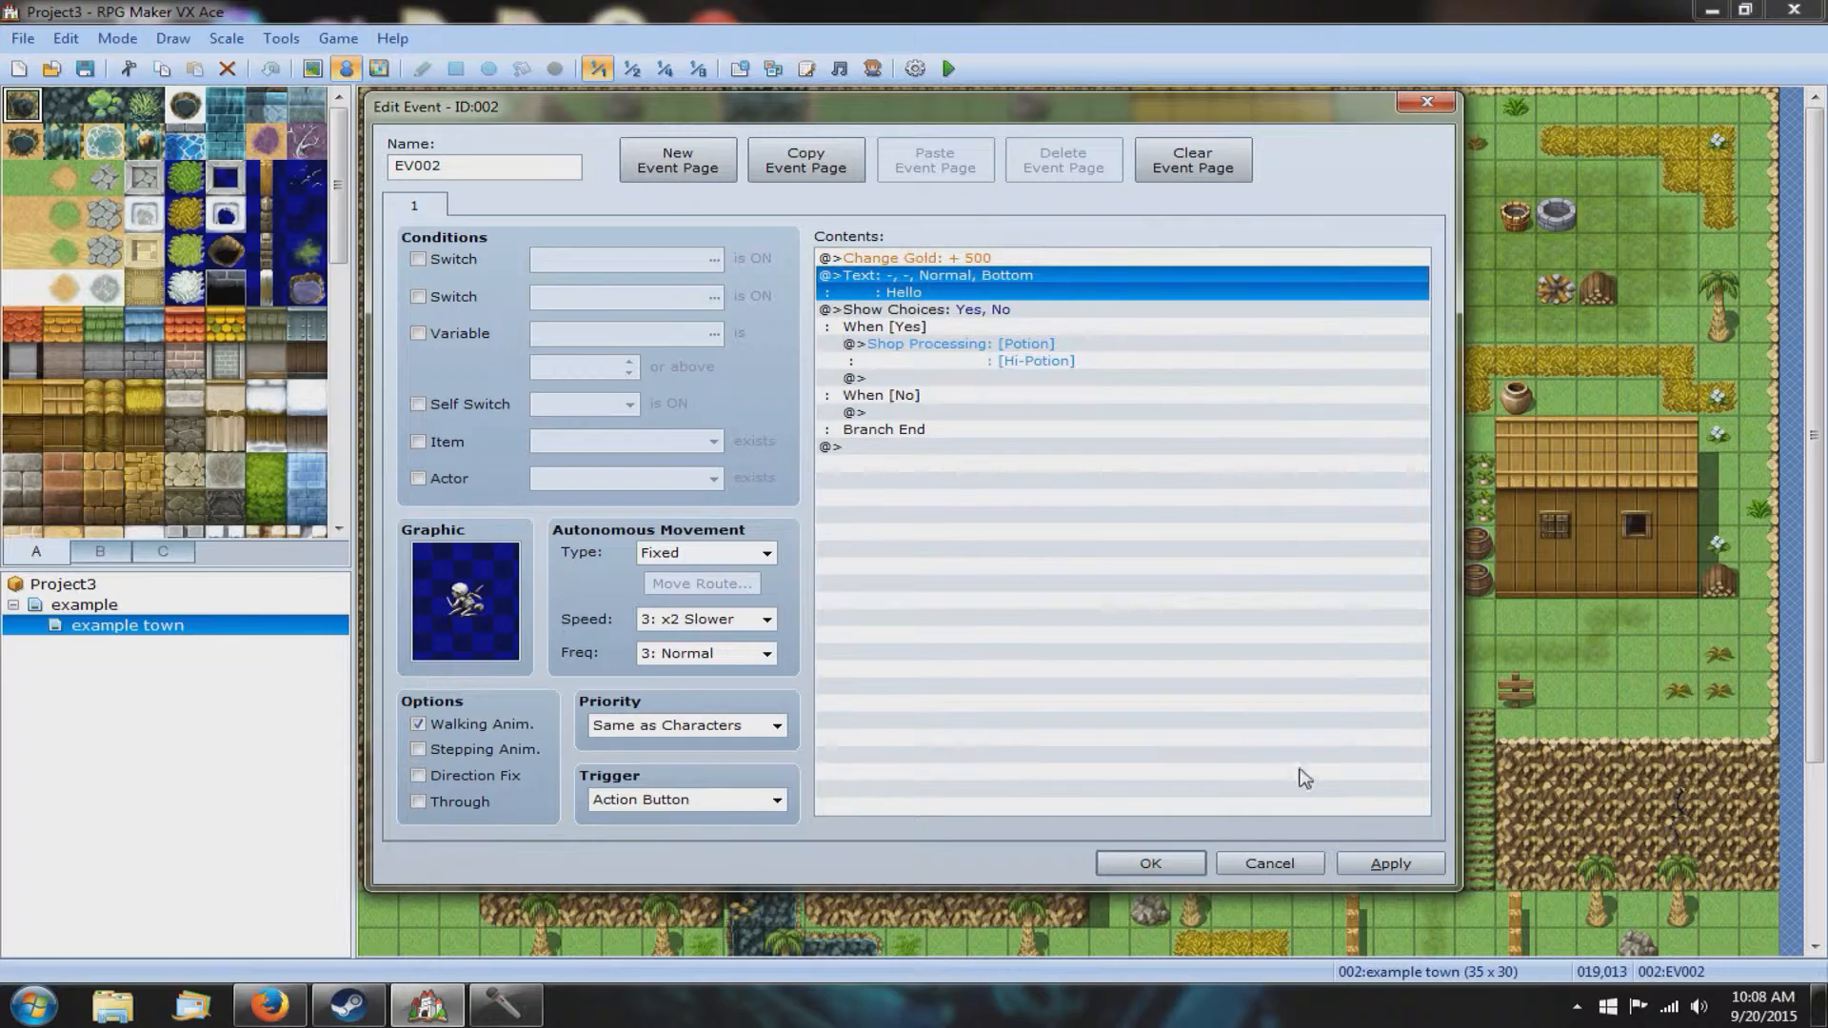
click(1384, 865)
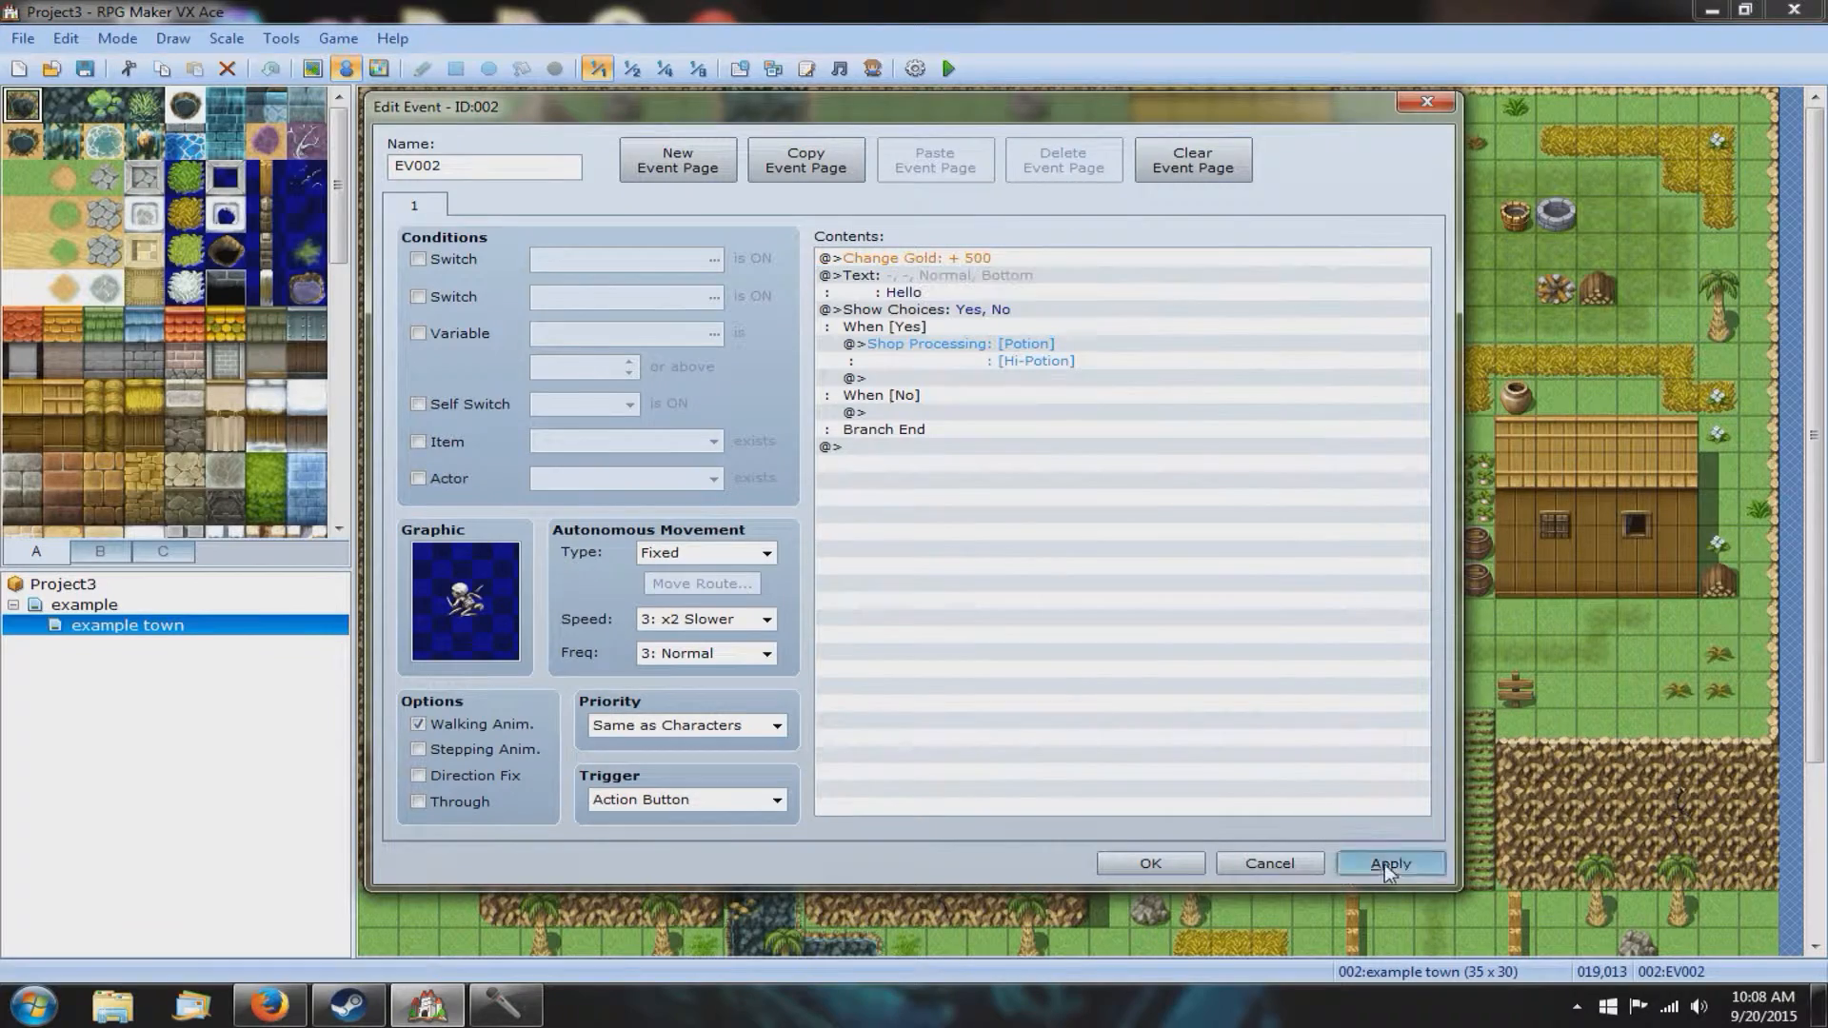
click(1129, 870)
Step: Save and playtest the project, start a new game, walk left to the skeleton, and answer Yes to open the shop
click(948, 67)
click(825, 553)
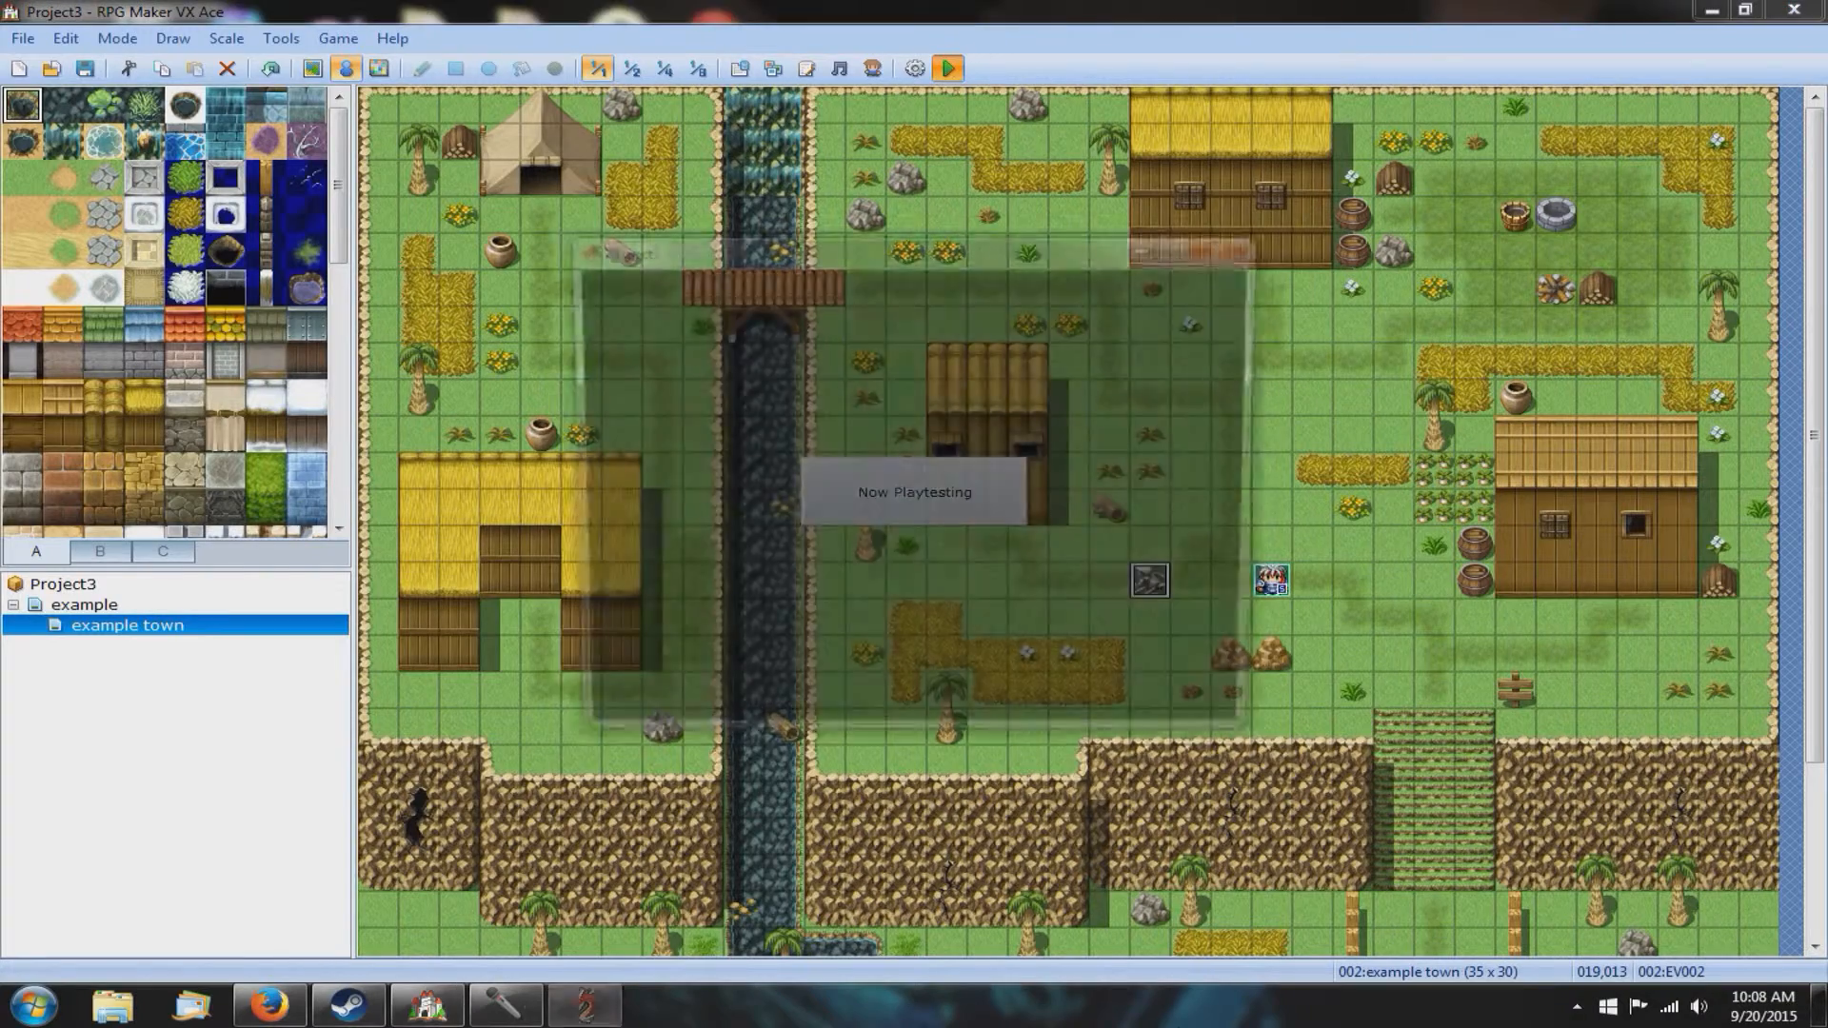
key(Return)
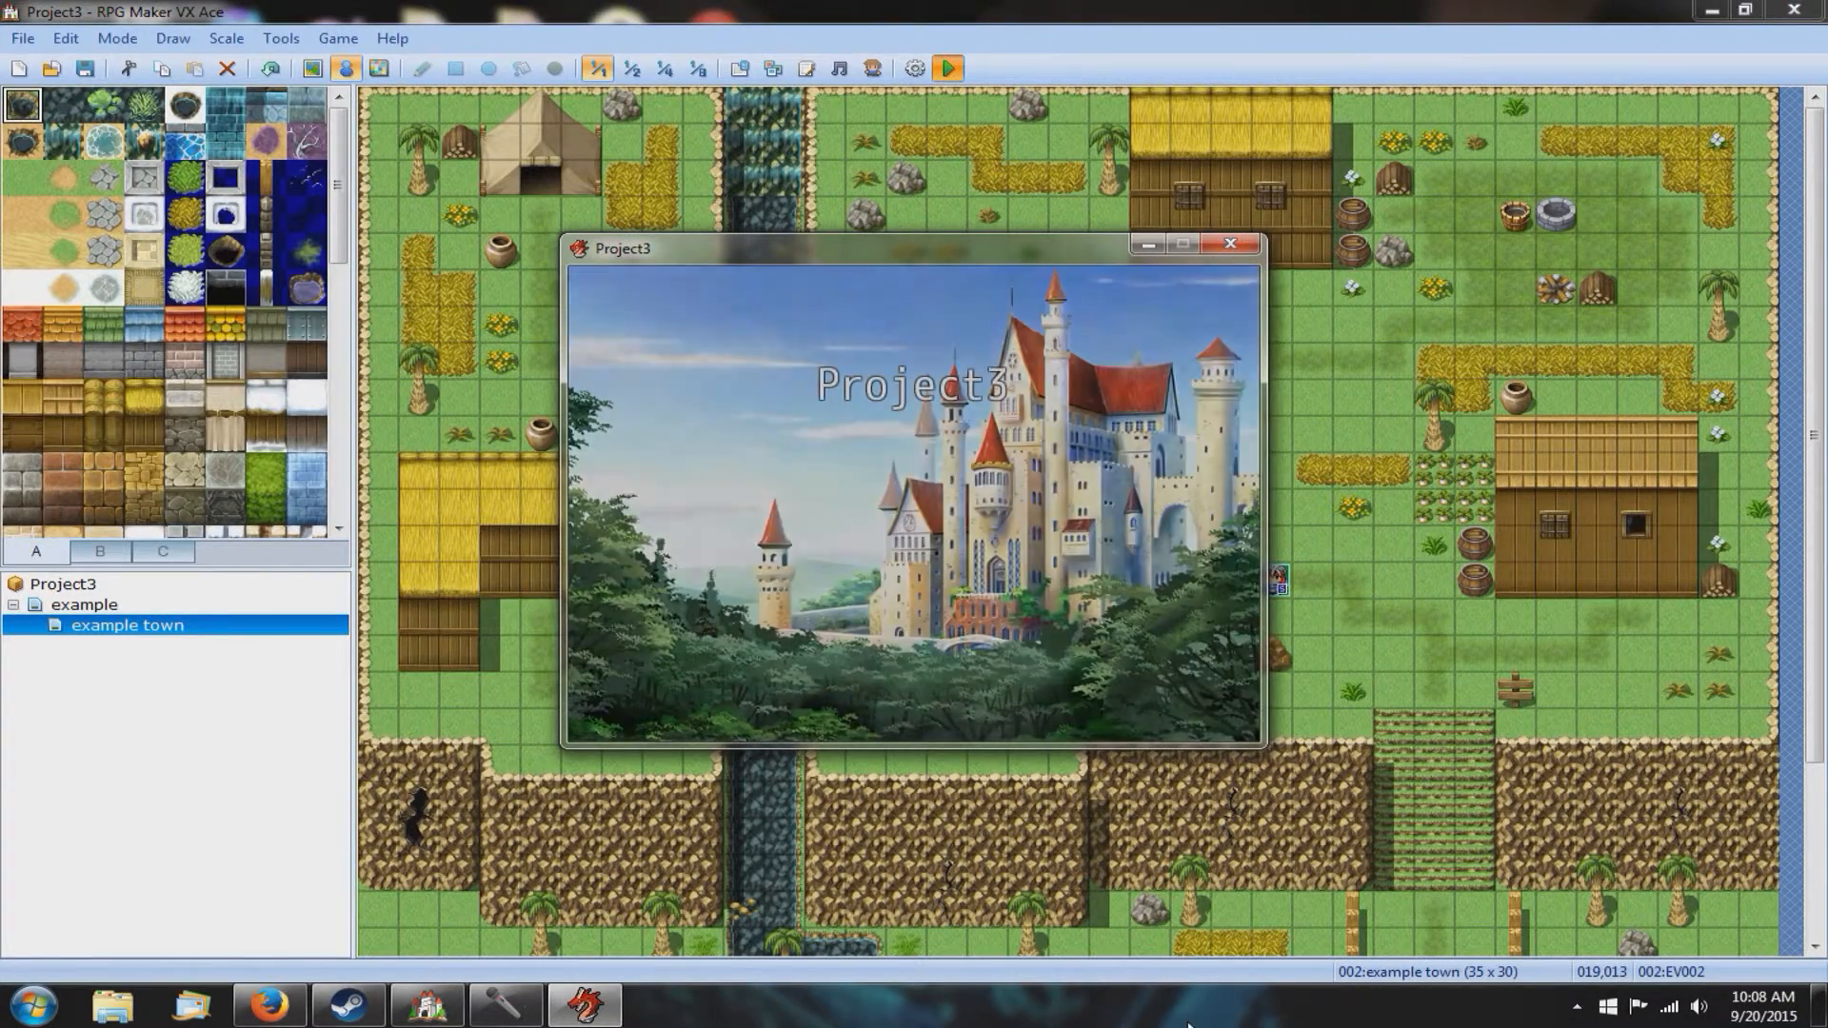
key(Left)
key(Left)
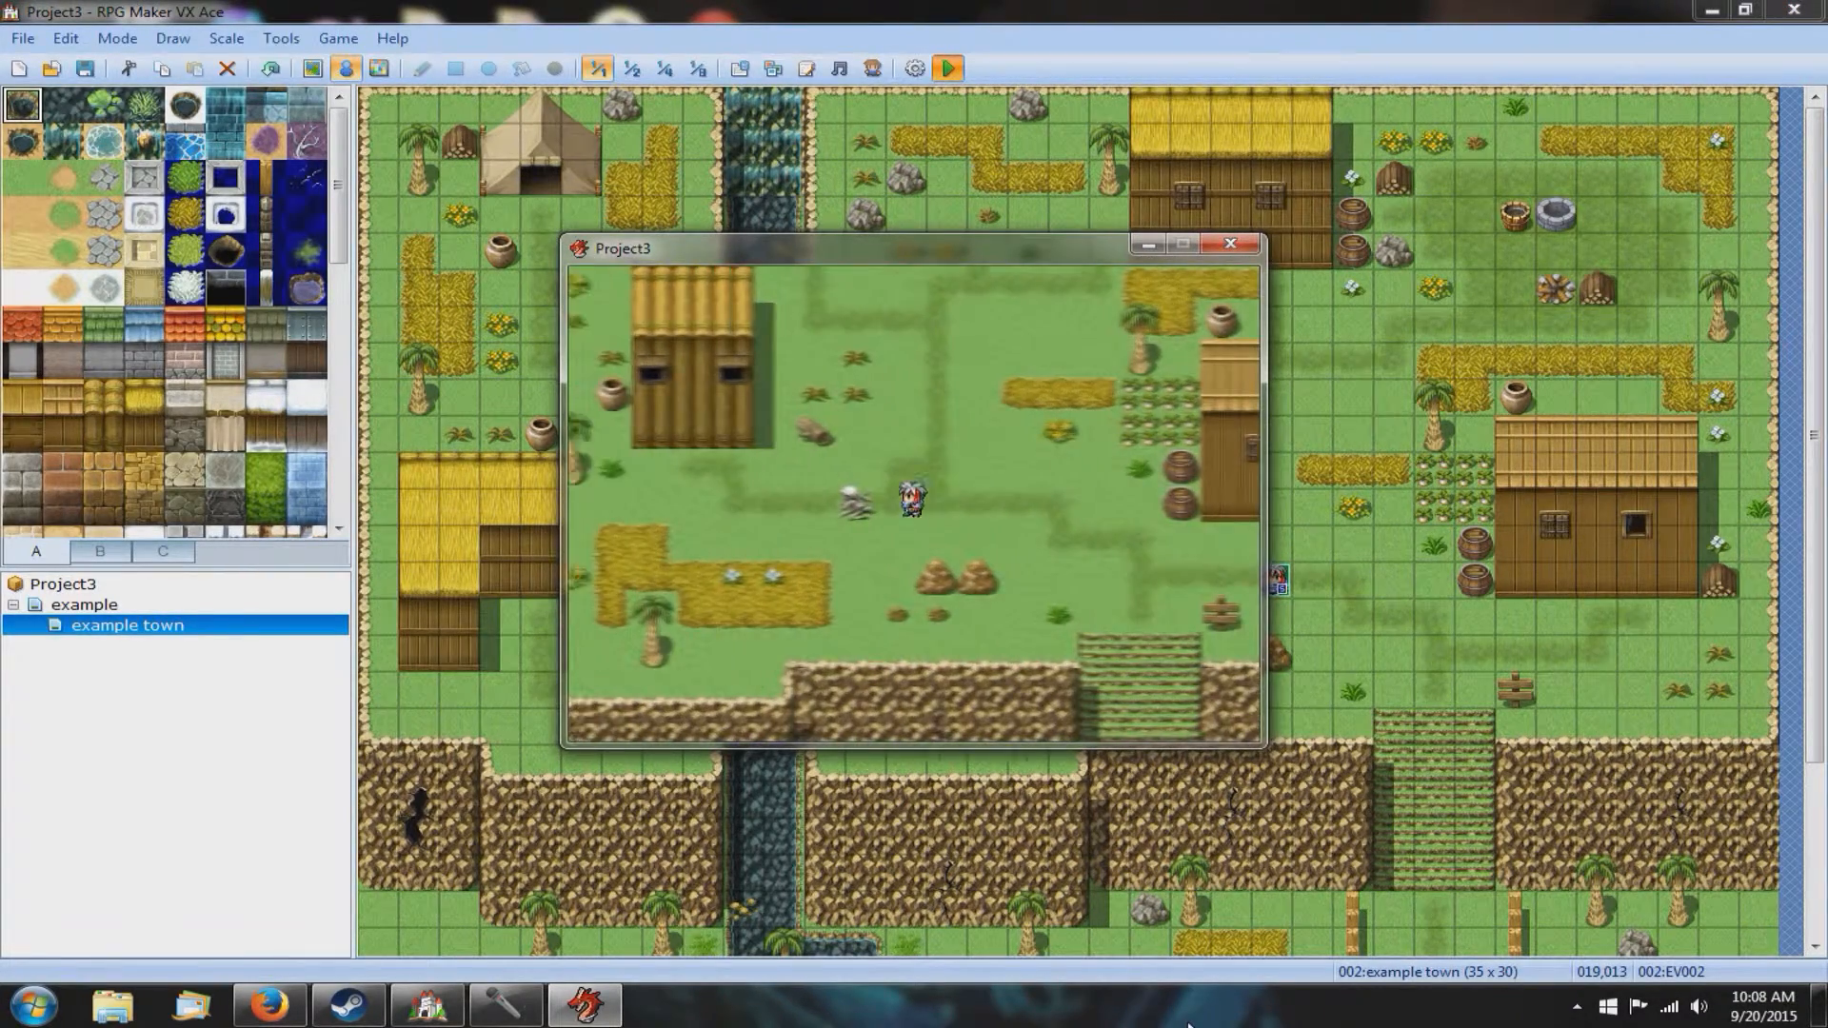
key(Return)
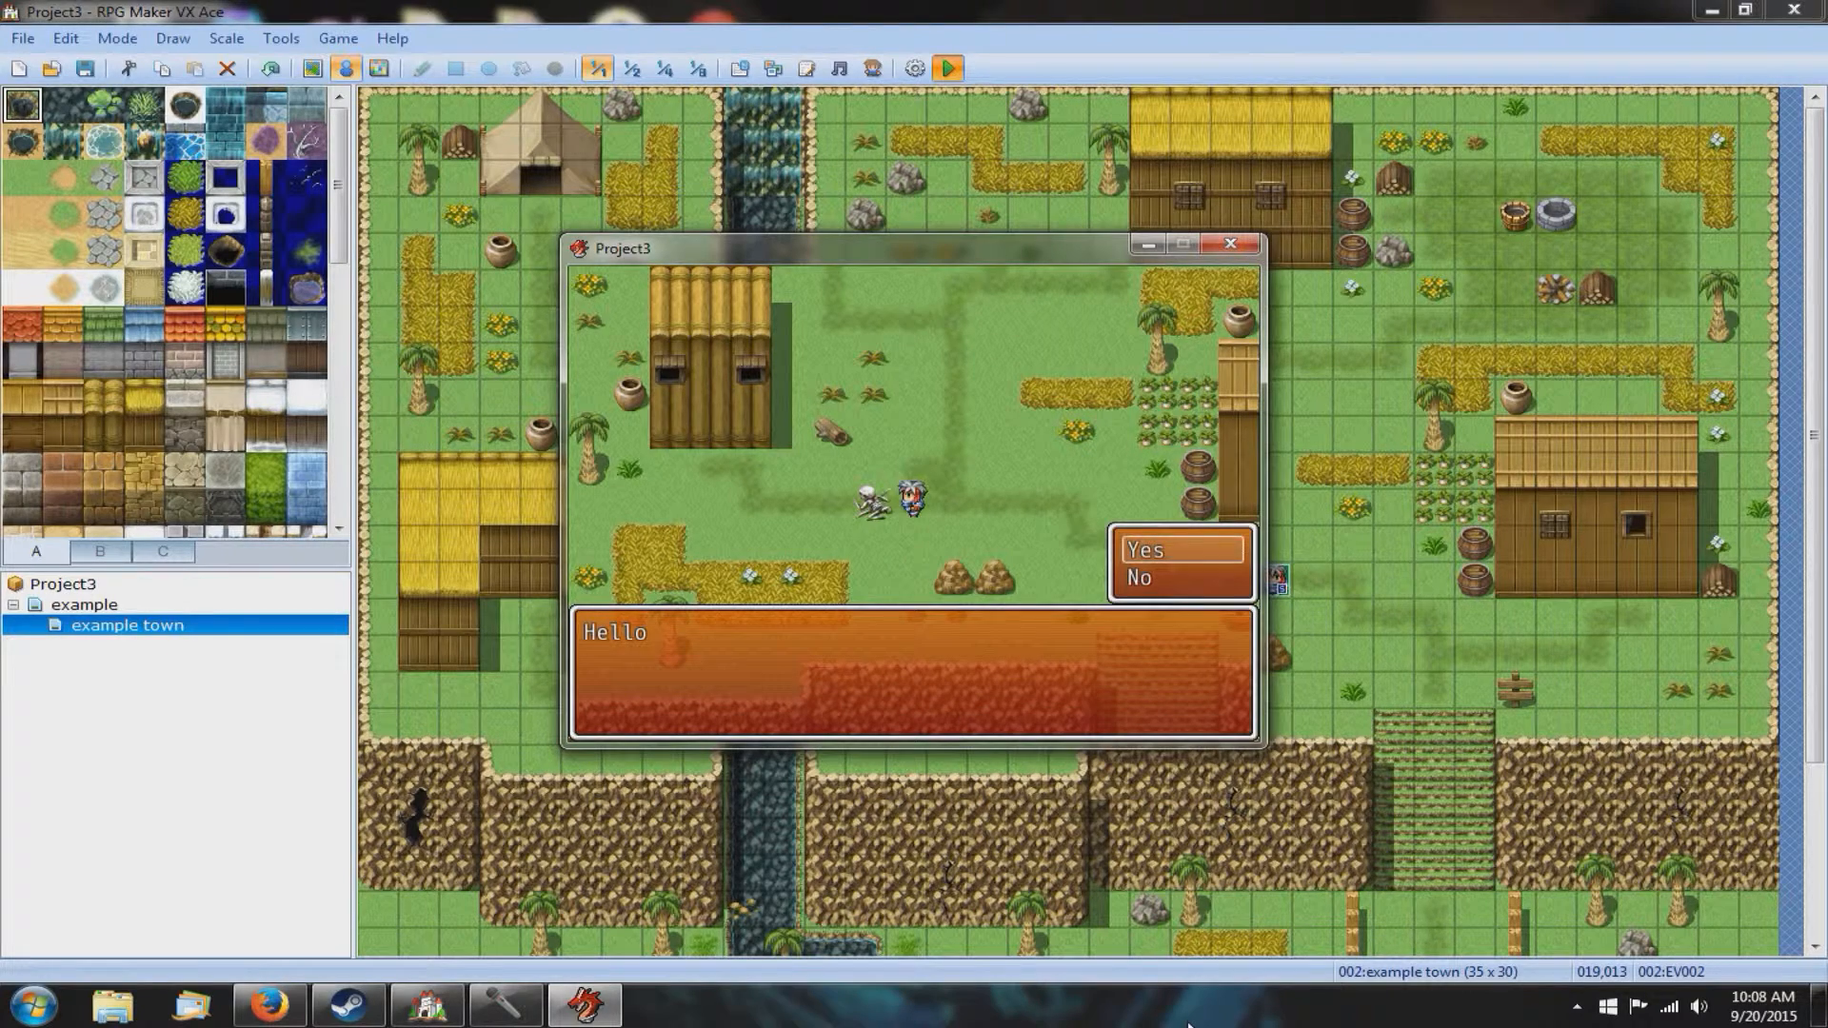
key(Return)
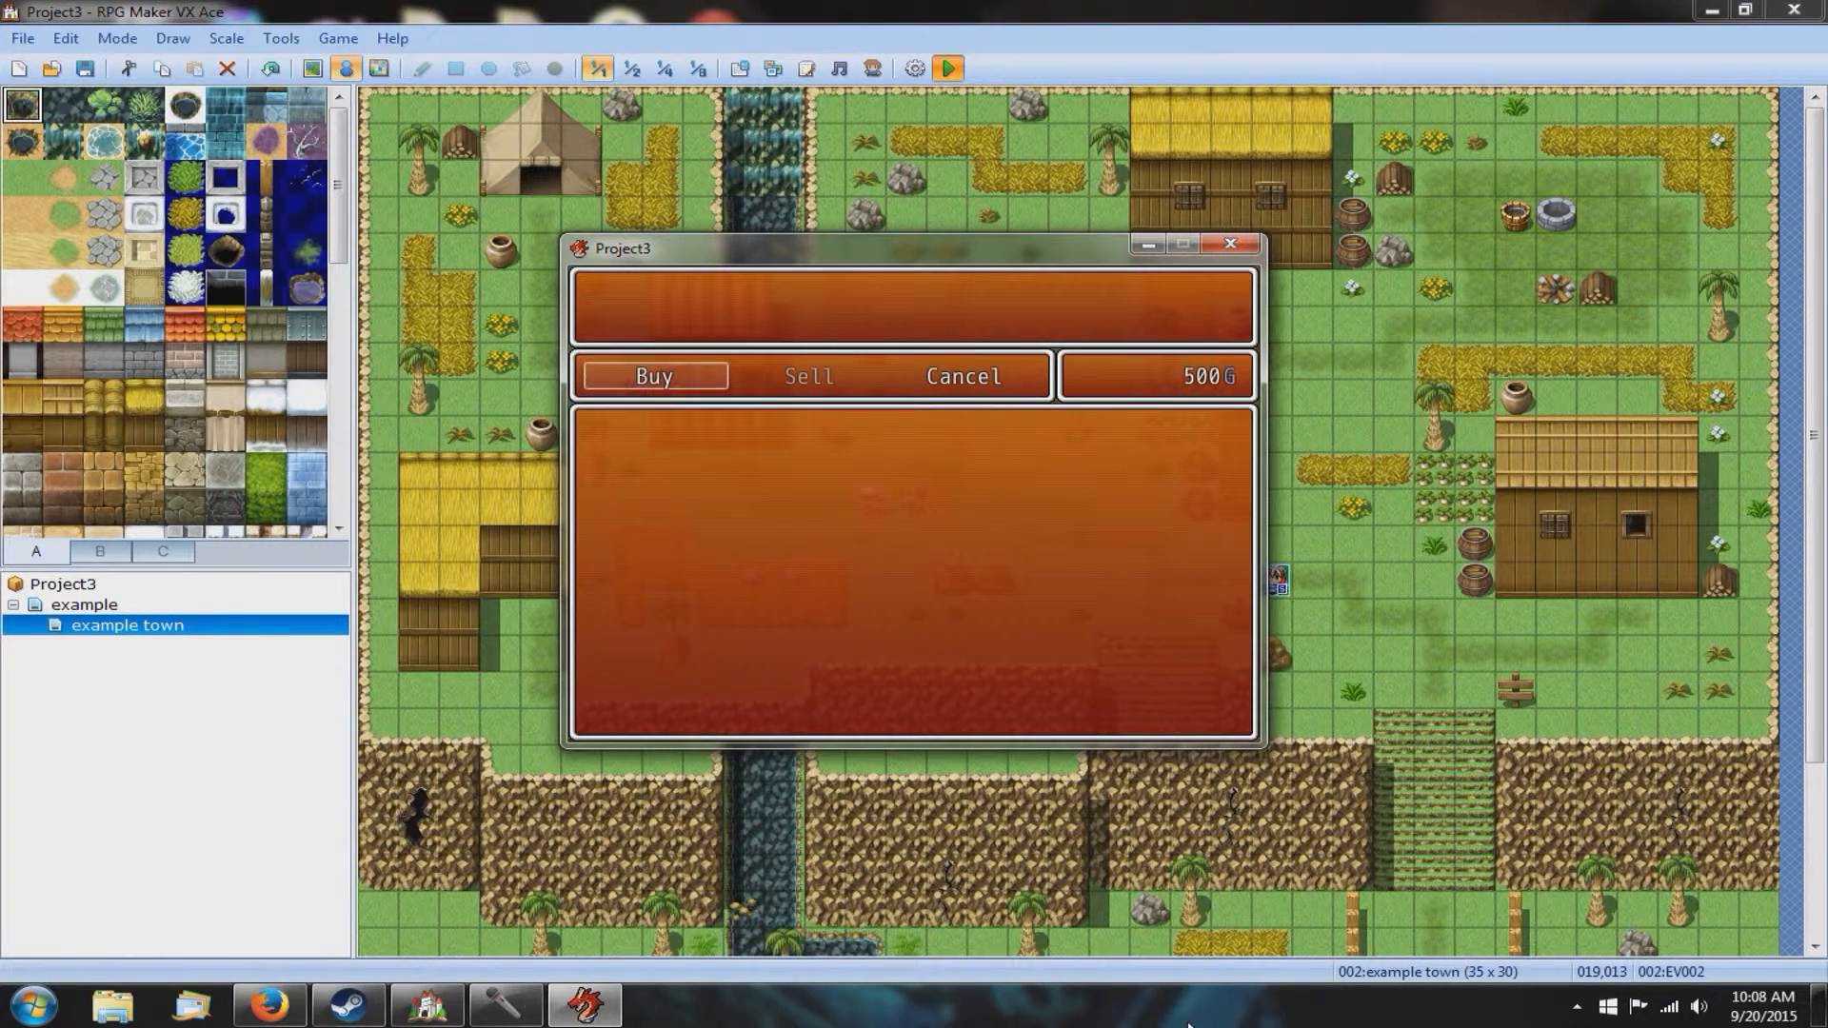
Step: Leave the shop through its Cancel option, talk to the skeleton again, and answer Yes to reenter the shop
key(Right)
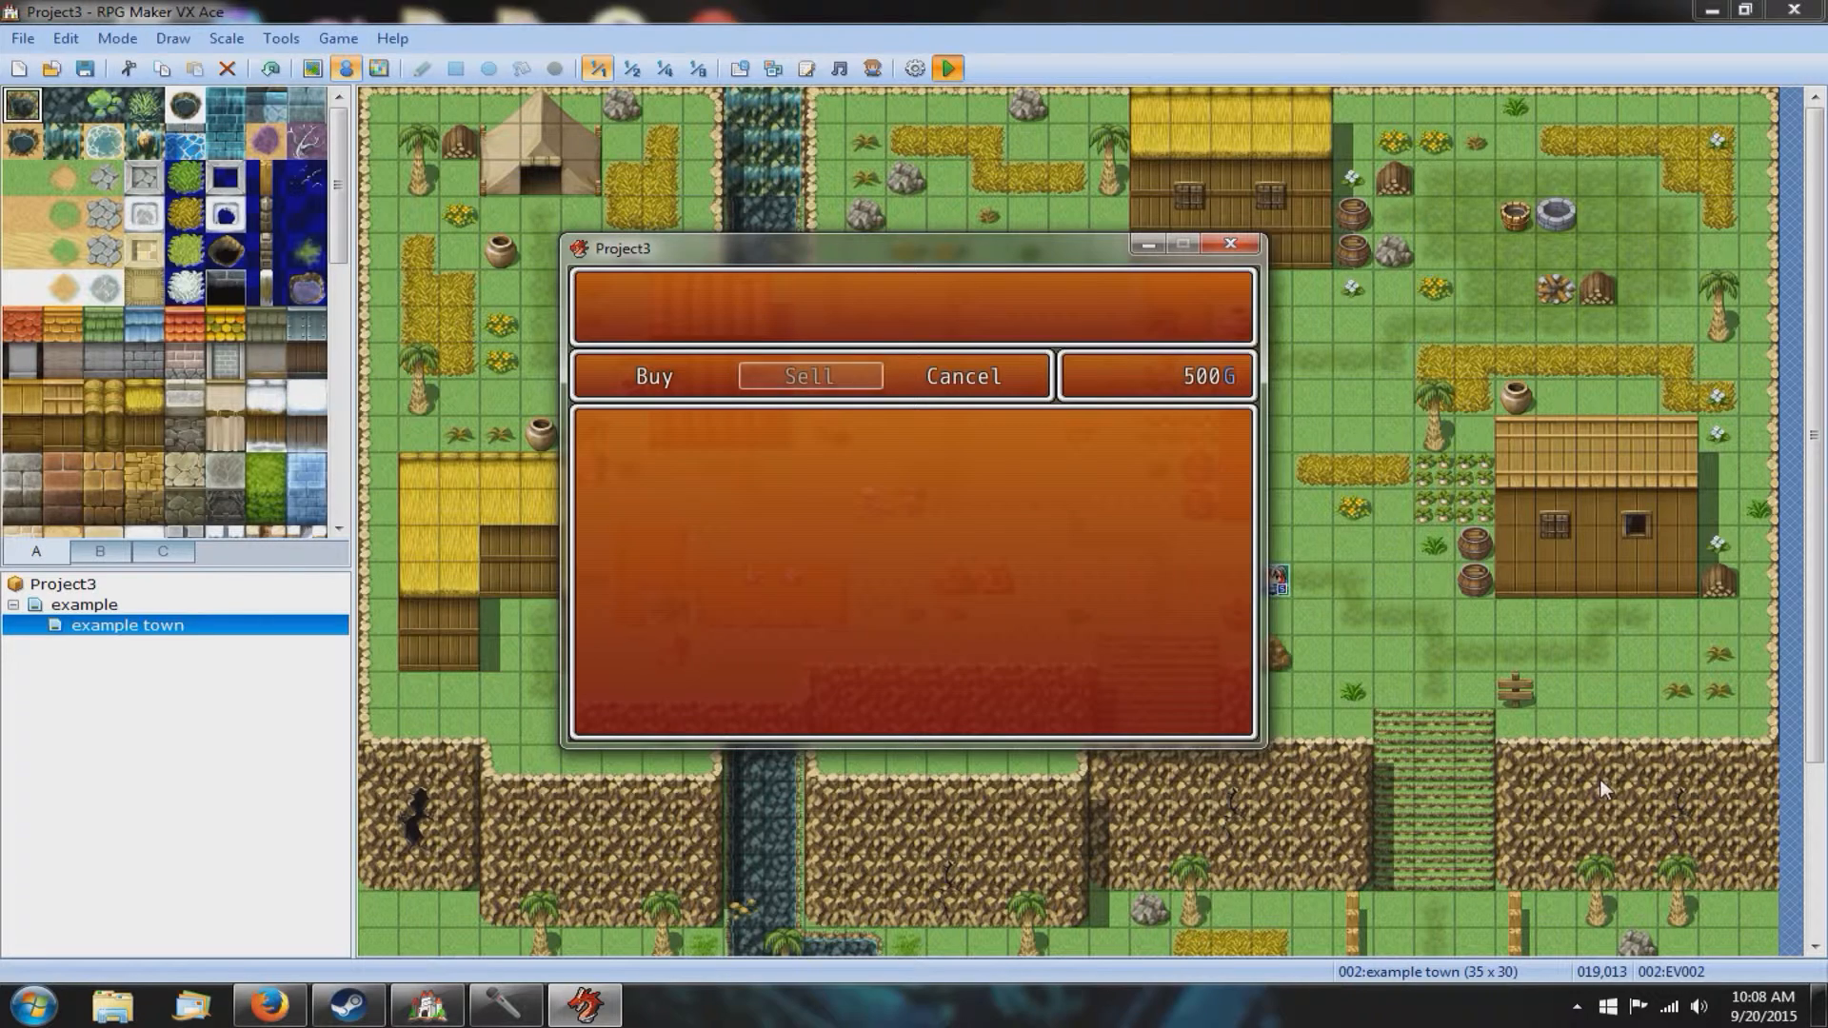
key(Right)
key(Return)
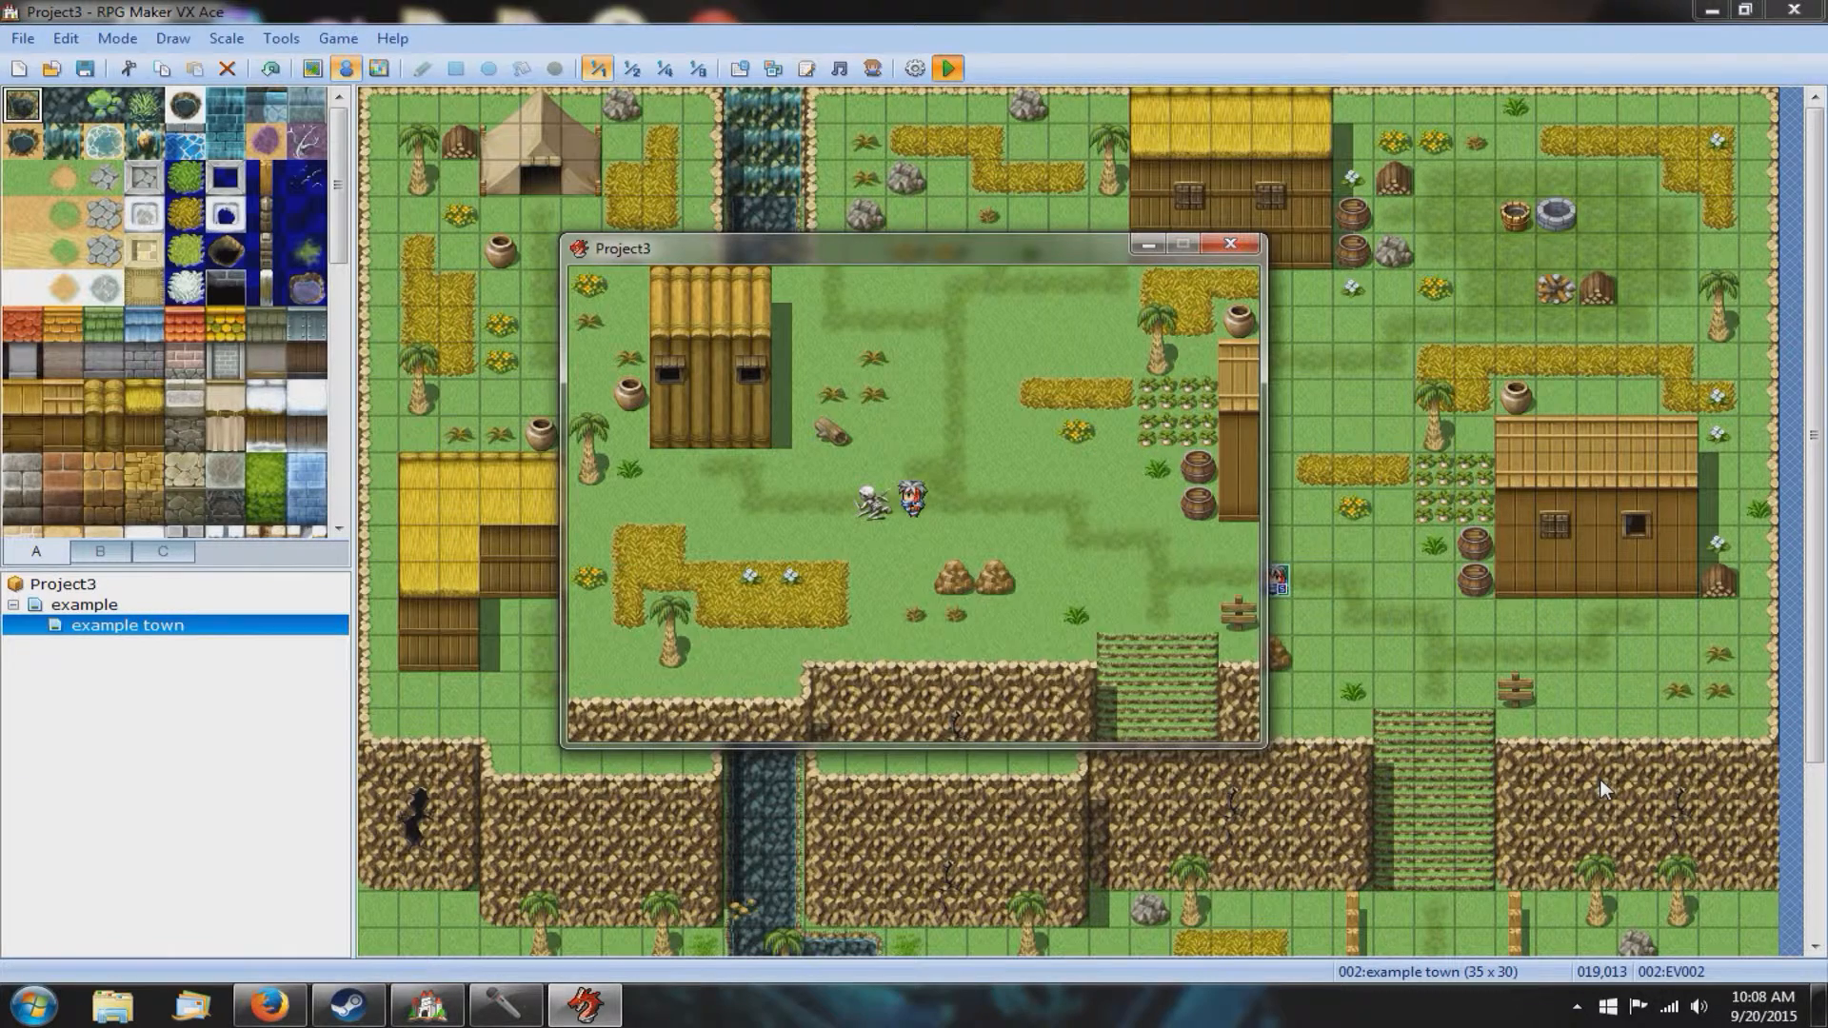
key(Return)
key(Return)
Step: Exit the reopened shop through Cancel and close the playtest window
key(Right)
key(Right)
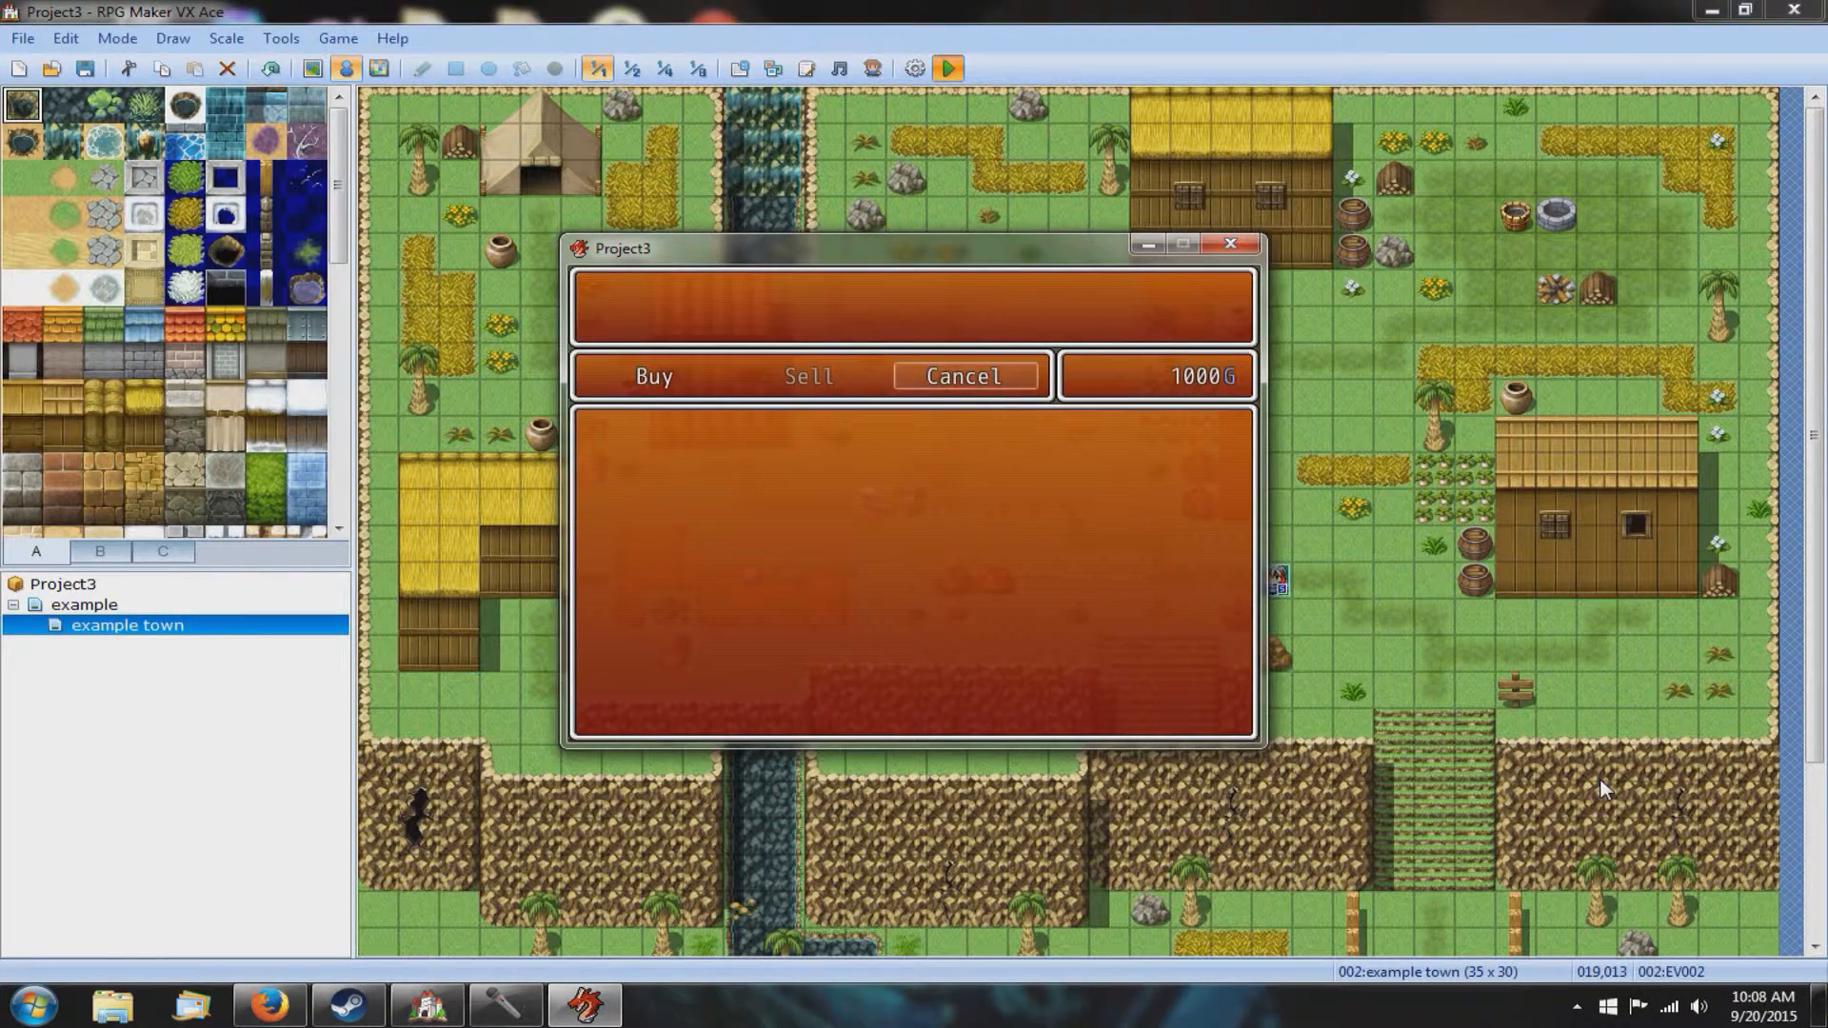
key(Return)
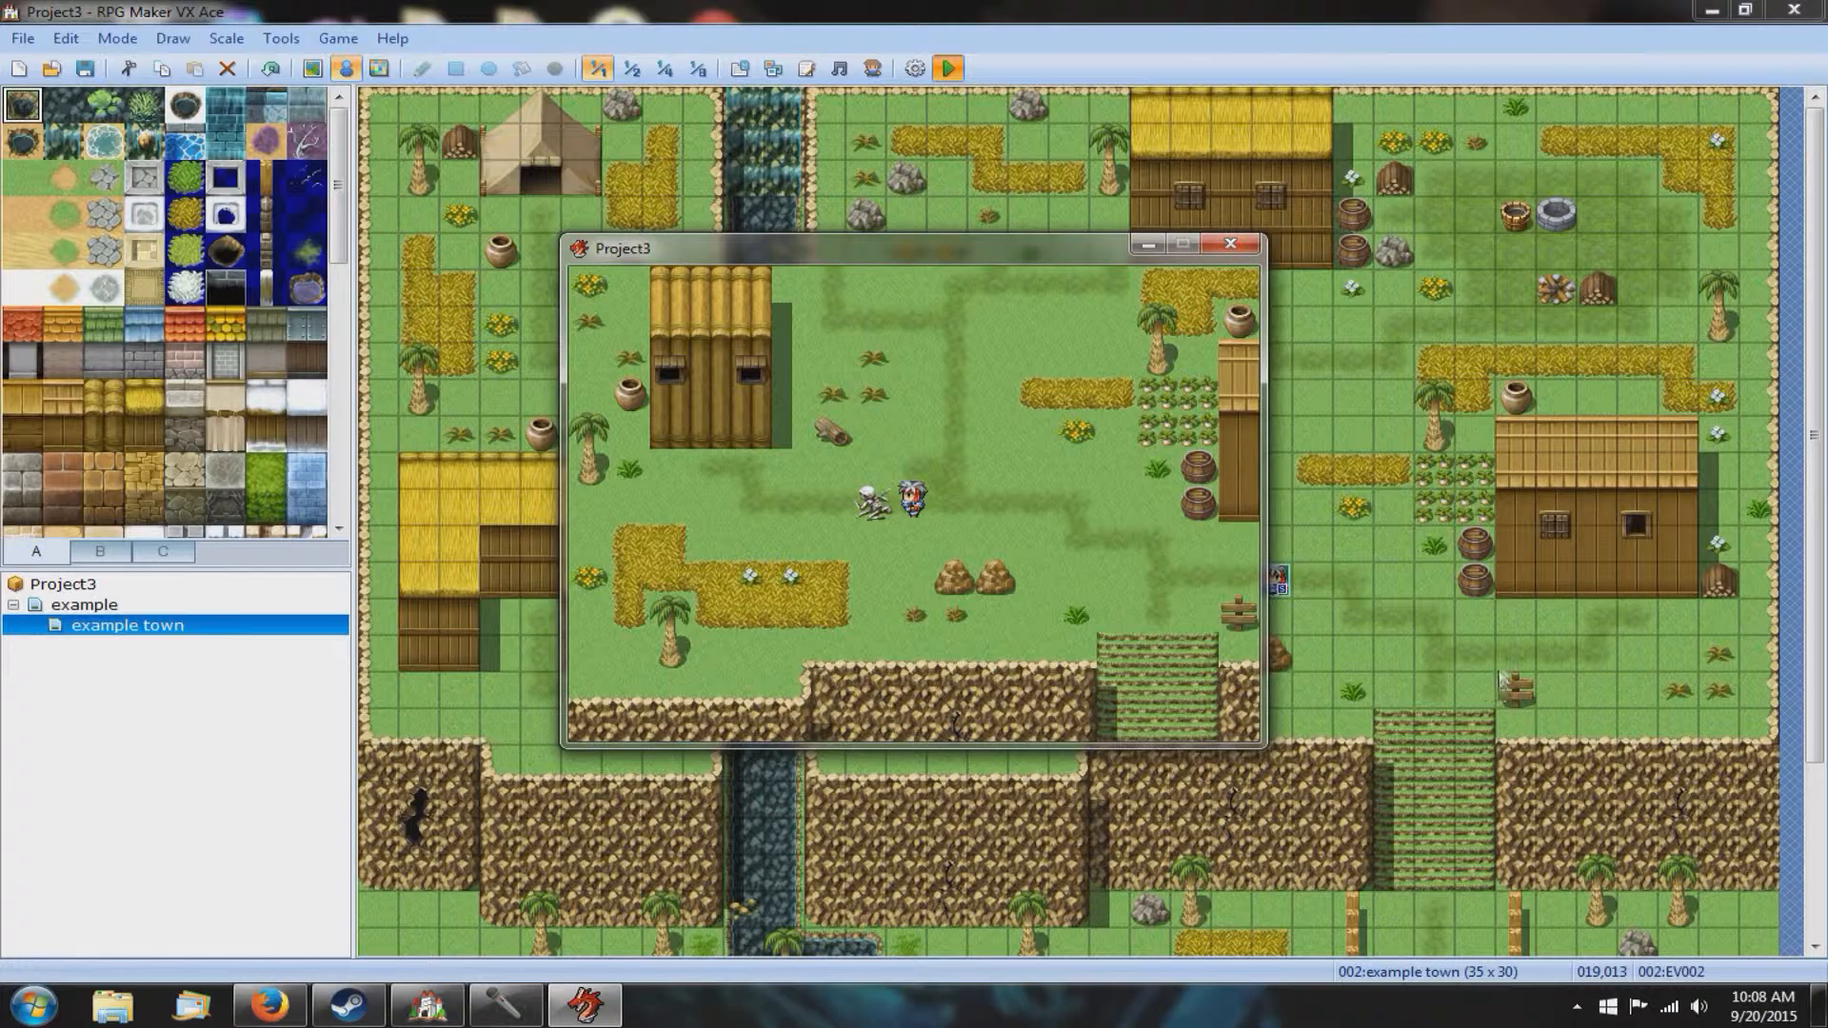
click(1231, 244)
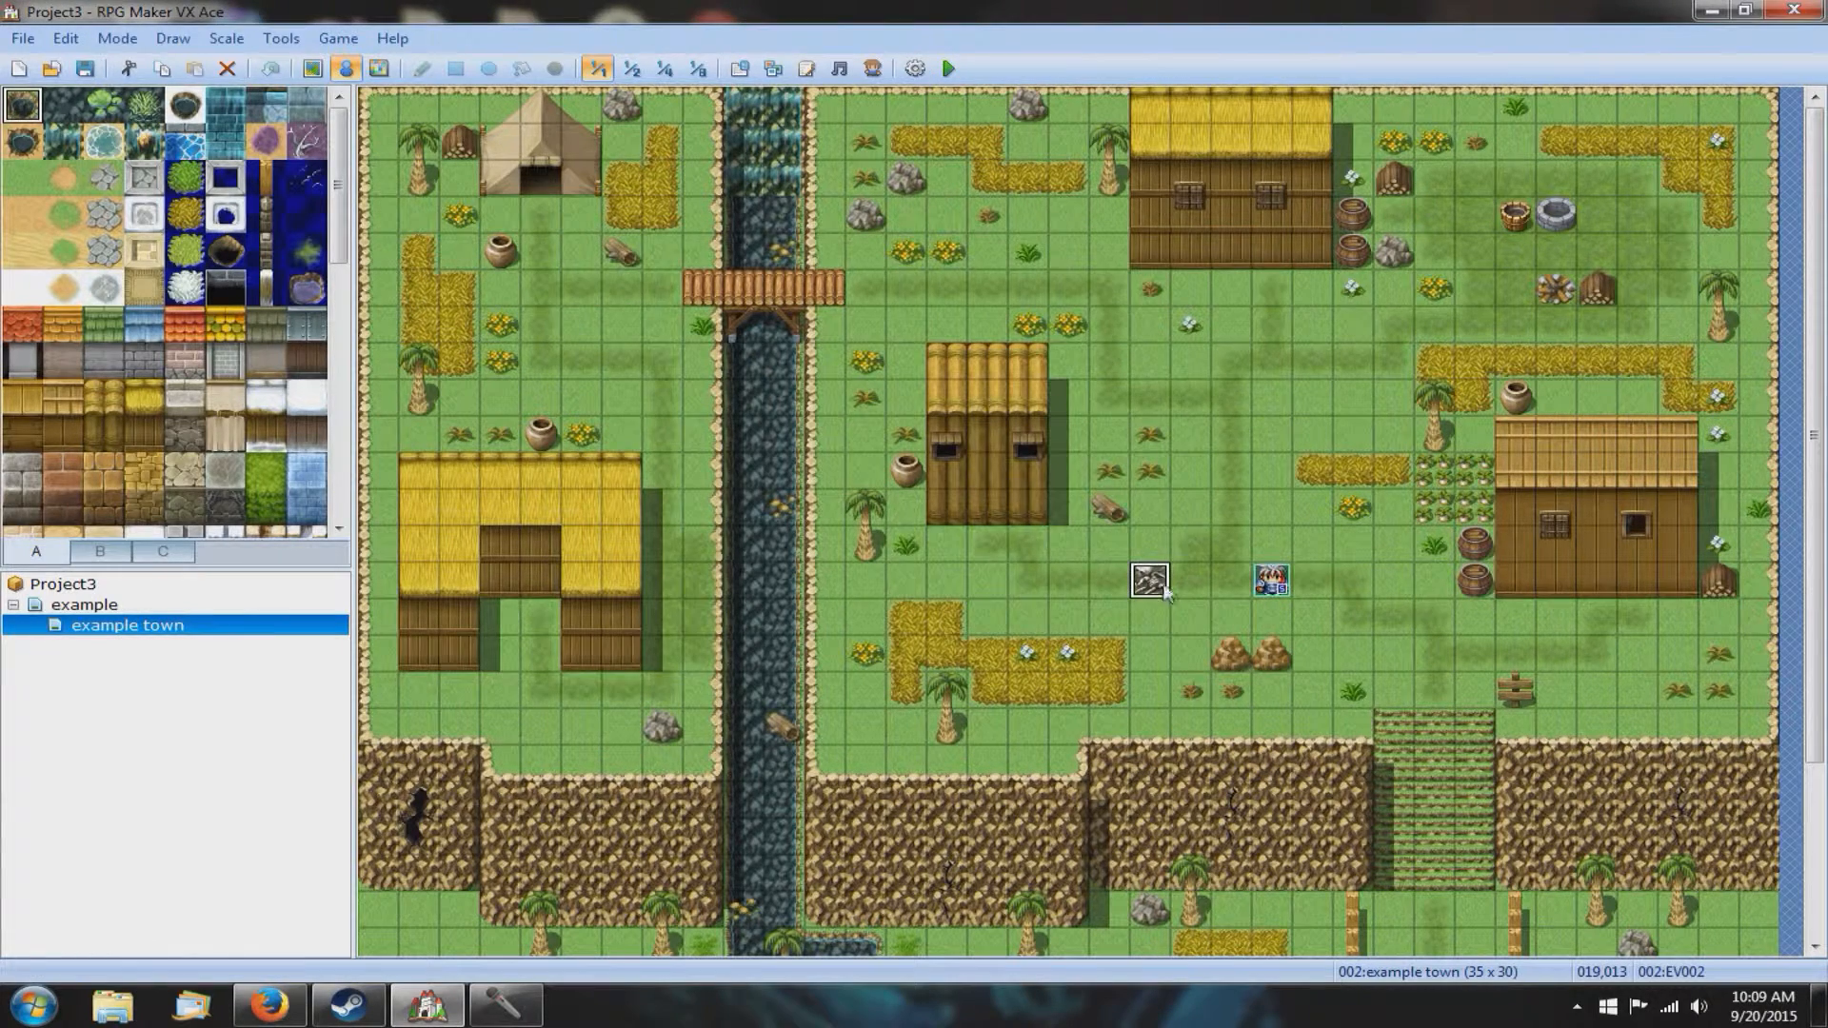